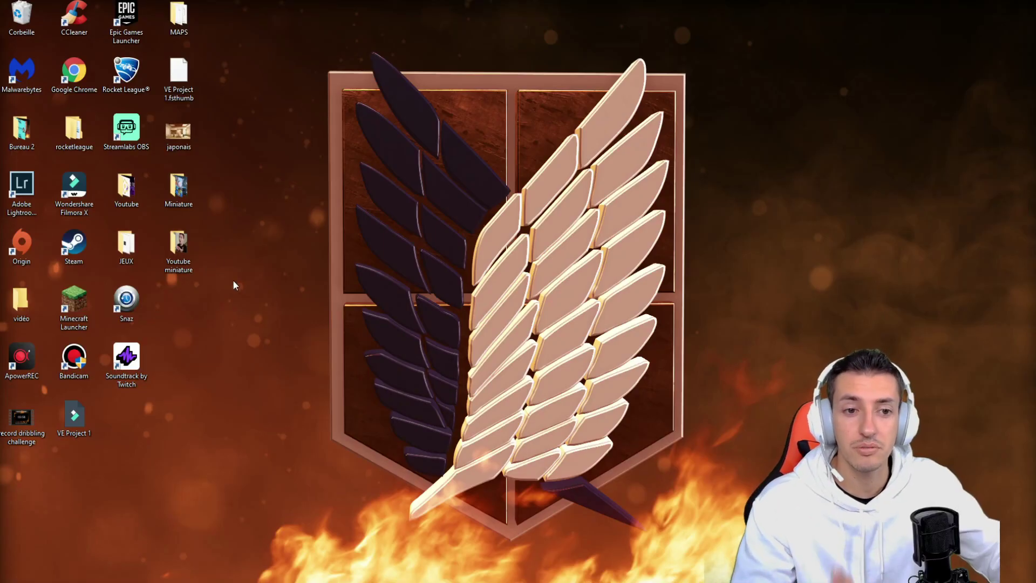
Open the "Youtube miniature" folder from the desktop and minimize its window
{"action": "double_click", "coordinate": [178, 249]}
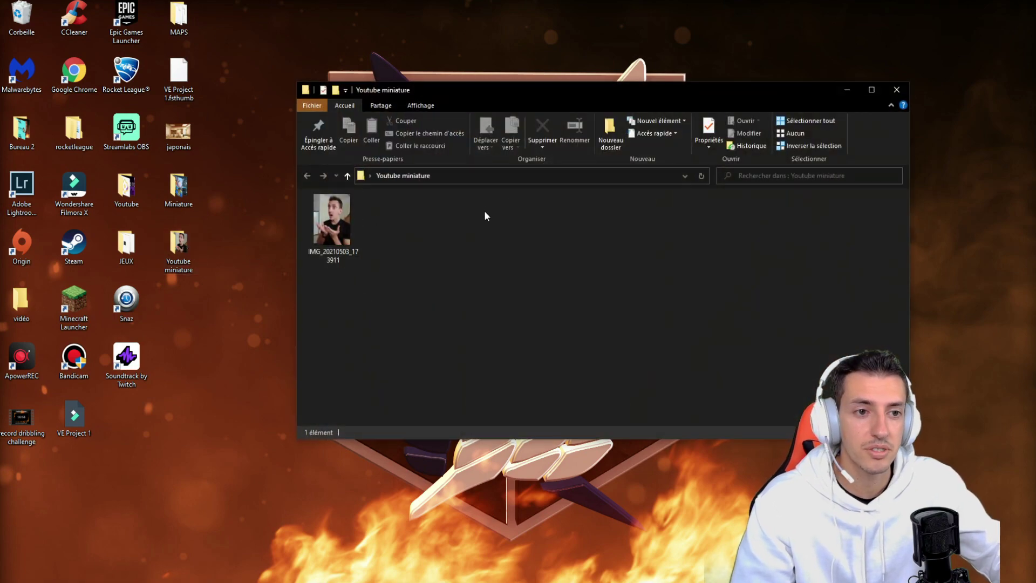
{"action": "left_click", "coordinate": [846, 90]}
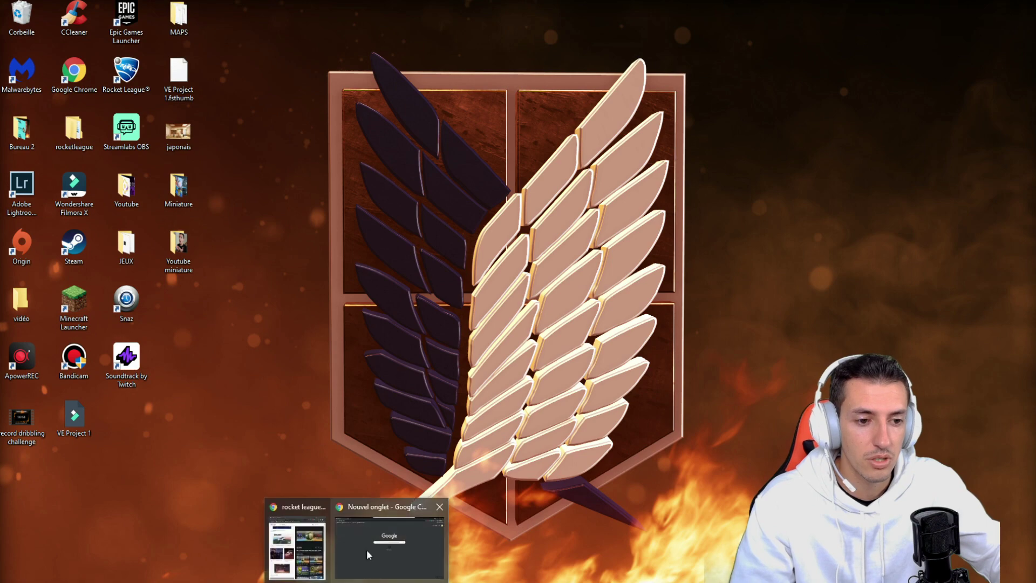
Switch to the blank Chrome tab, search Google for photopea and open the Photopea online editor
{"action": "left_click", "coordinate": [368, 549]}
{"action": "left_click", "coordinate": [484, 226]}
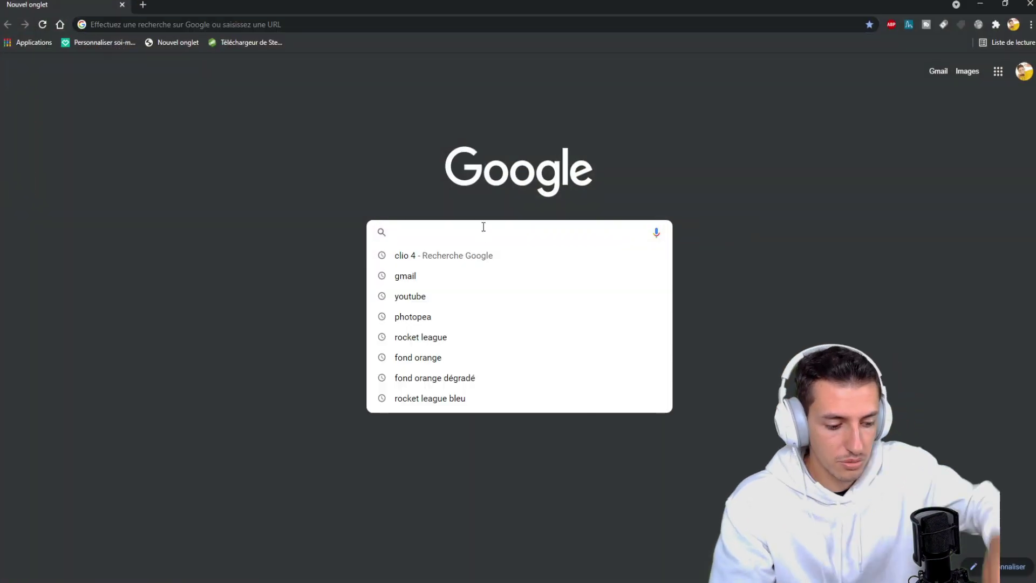
{"action": "type", "text": "photopea"}
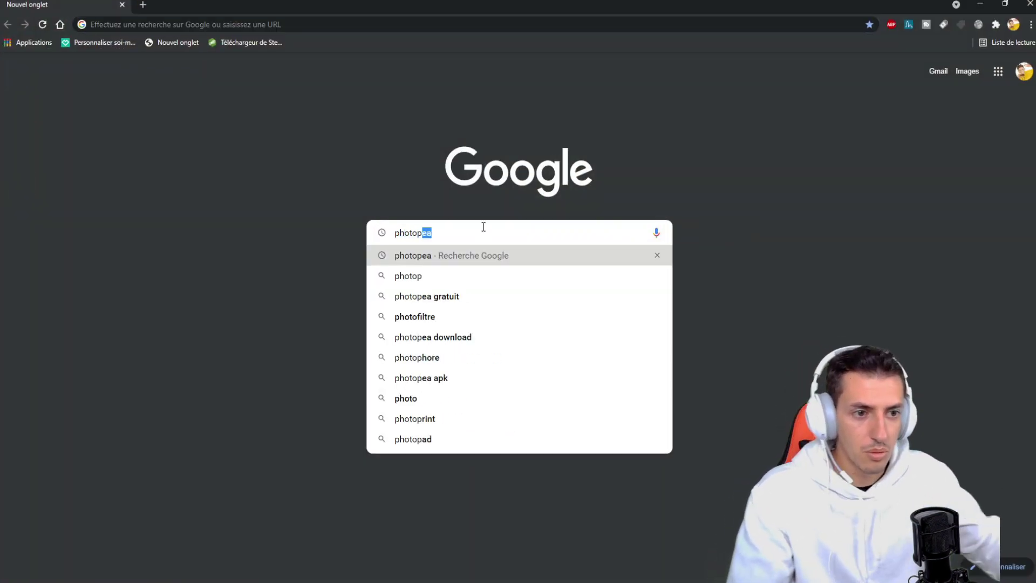
{"action": "left_click", "coordinate": [464, 259]}
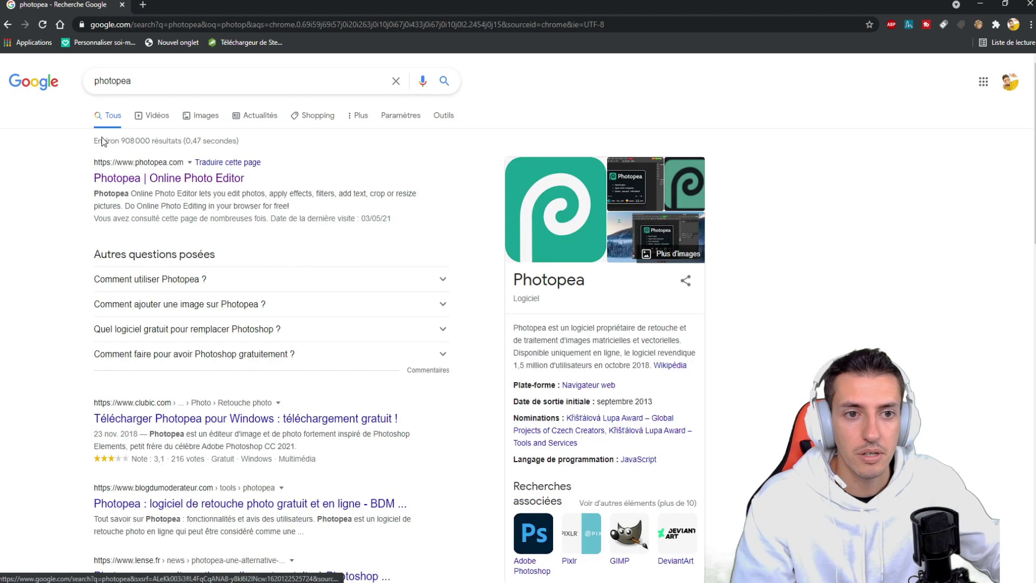
{"action": "left_click", "coordinate": [162, 178]}
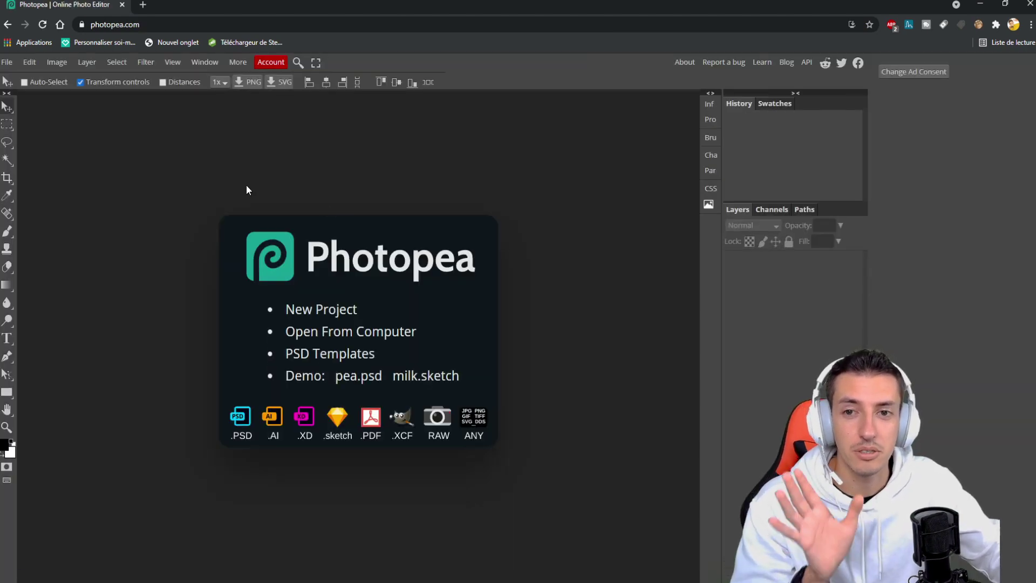
Create a new Photopea project 1920 px wide and 1080 px high with a white background
{"action": "left_click", "coordinate": [7, 63]}
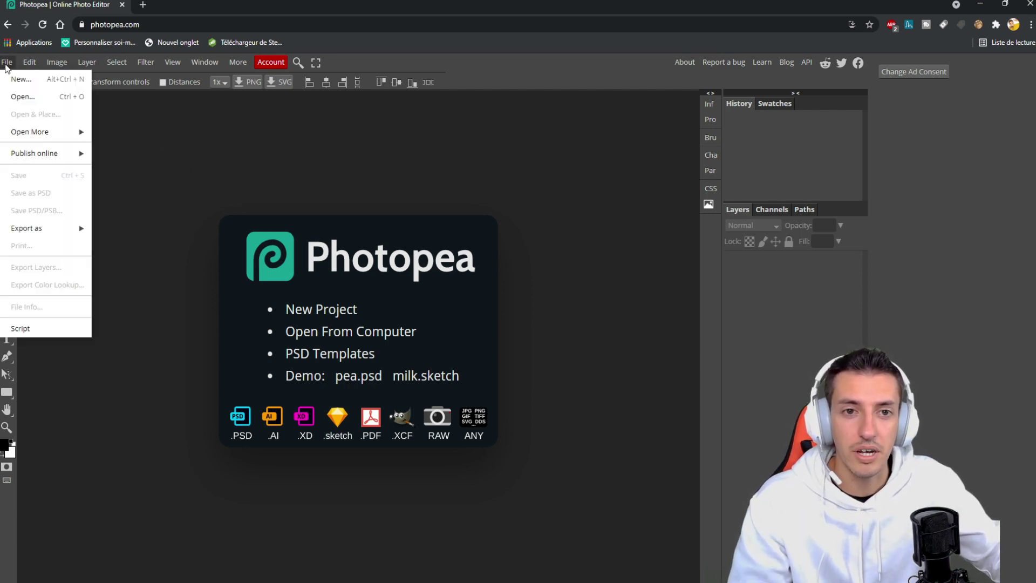
{"action": "left_click", "coordinate": [26, 82]}
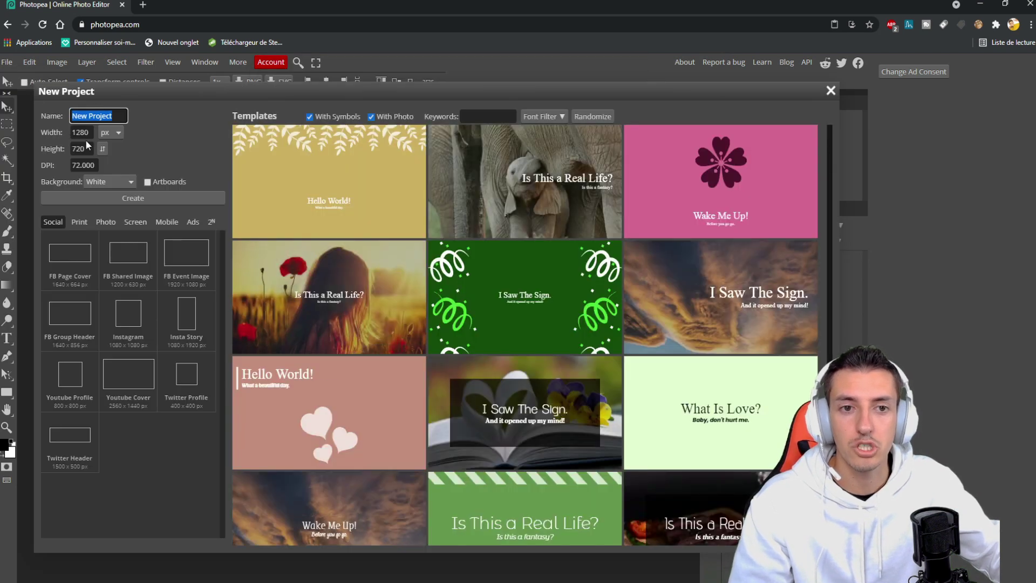
{"action": "left_click", "coordinate": [79, 133]}
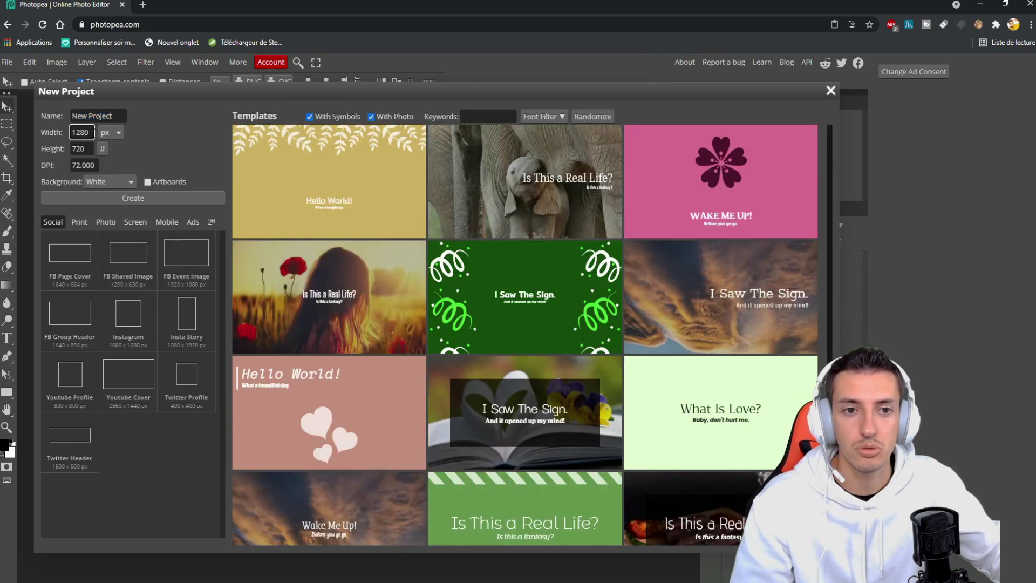
{"action": "left_click_drag", "start_coordinate": [89, 132], "coordinate": [14, 127]}
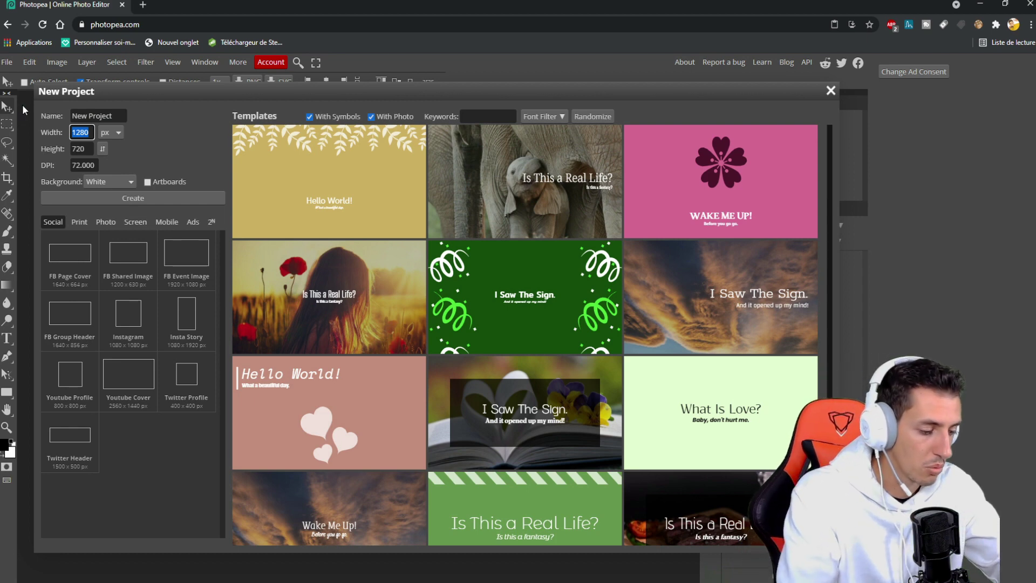
{"action": "type", "text": "1920"}
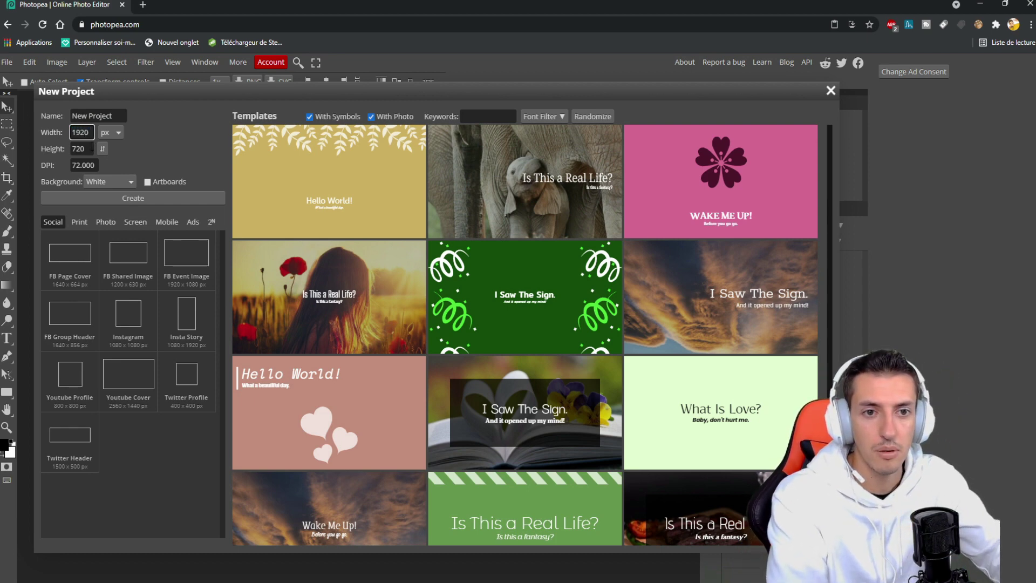
{"action": "left_click_drag", "start_coordinate": [91, 148], "coordinate": [48, 142]}
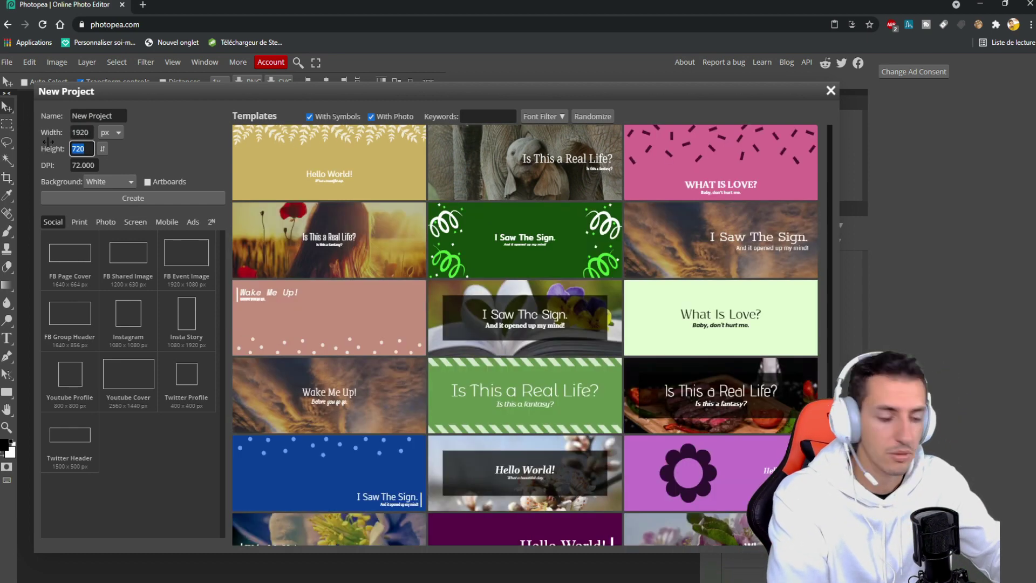
{"action": "type", "text": "1080"}
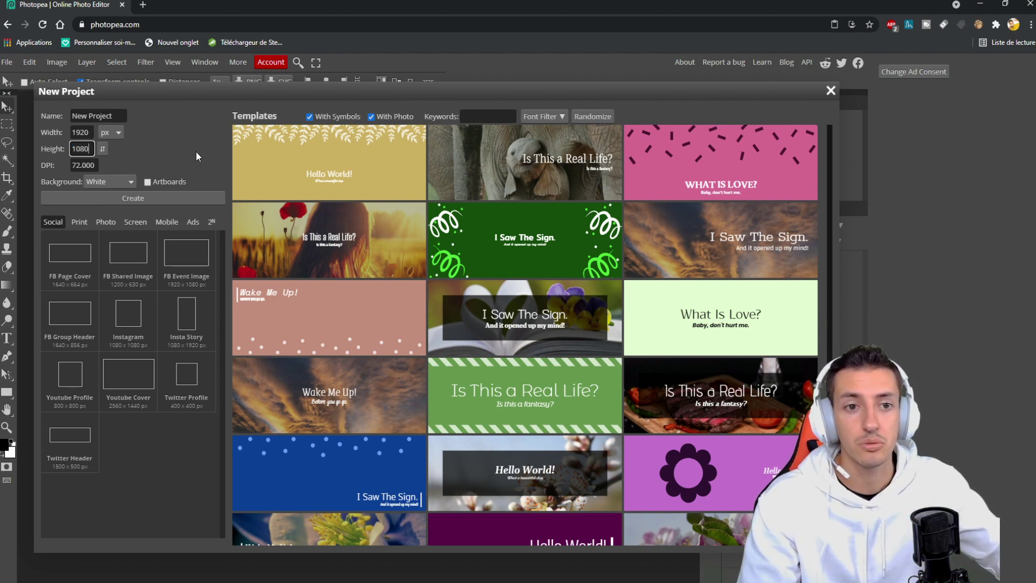
{"action": "left_click", "coordinate": [167, 145]}
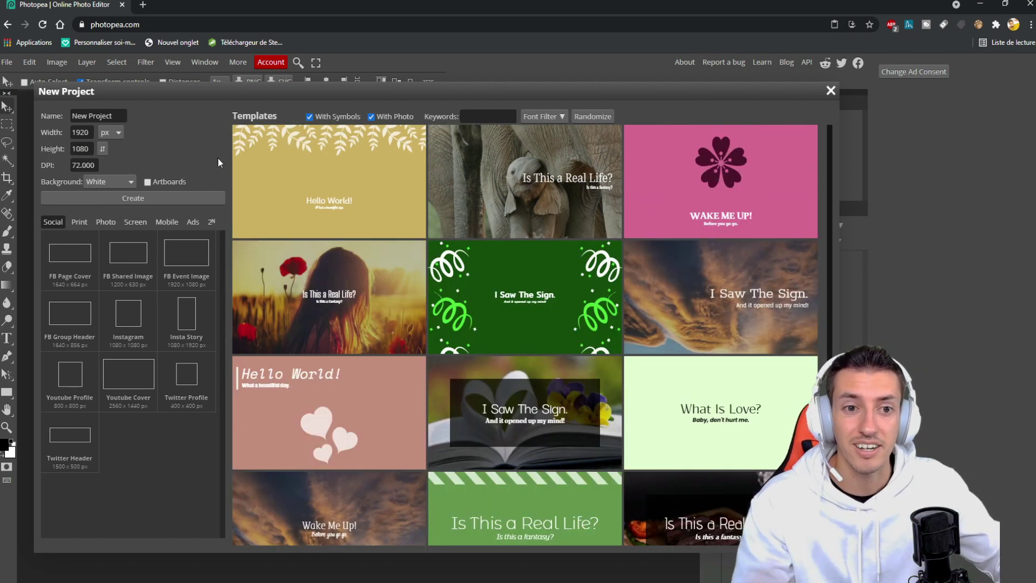
{"action": "left_click", "coordinate": [129, 202]}
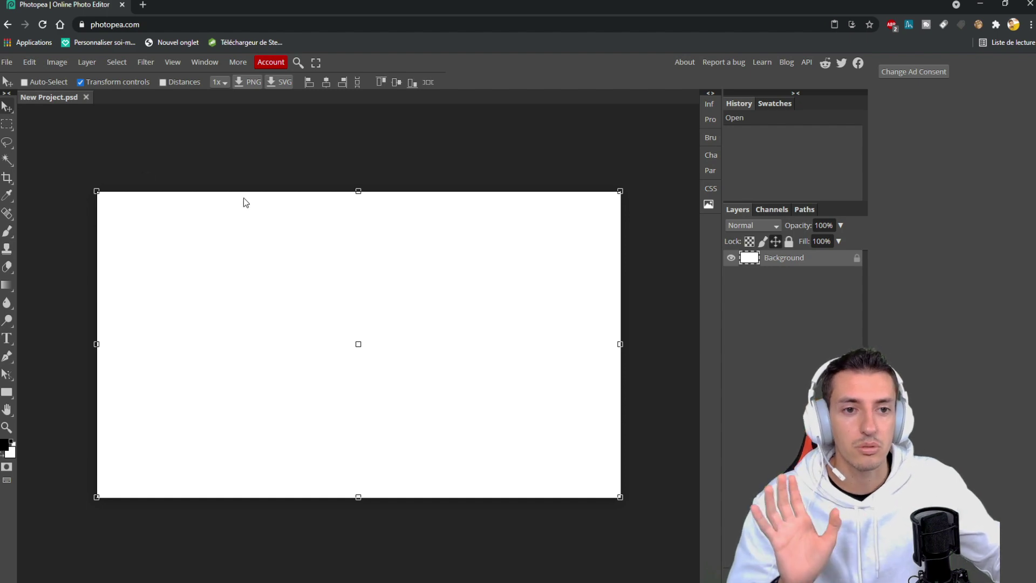
Arrange the browser and the Youtube miniature folder side by side and place IMG_20210503_173911 into the new project
{"action": "left_click_drag", "start_coordinate": [371, 6], "coordinate": [1035, 11]}
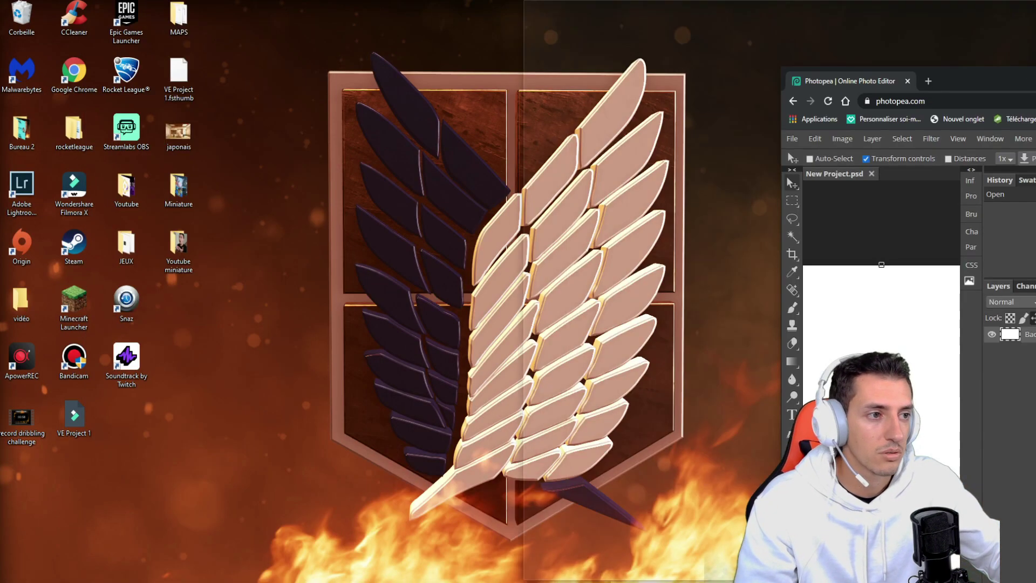
{"action": "left_click", "coordinate": [424, 199]}
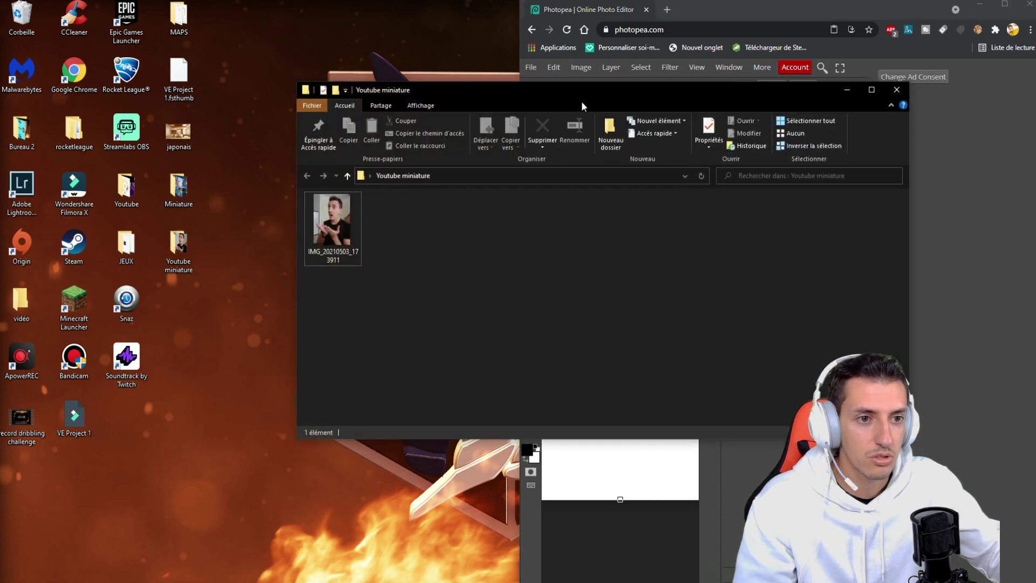
{"action": "left_click_drag", "start_coordinate": [504, 90], "coordinate": [418, 272]}
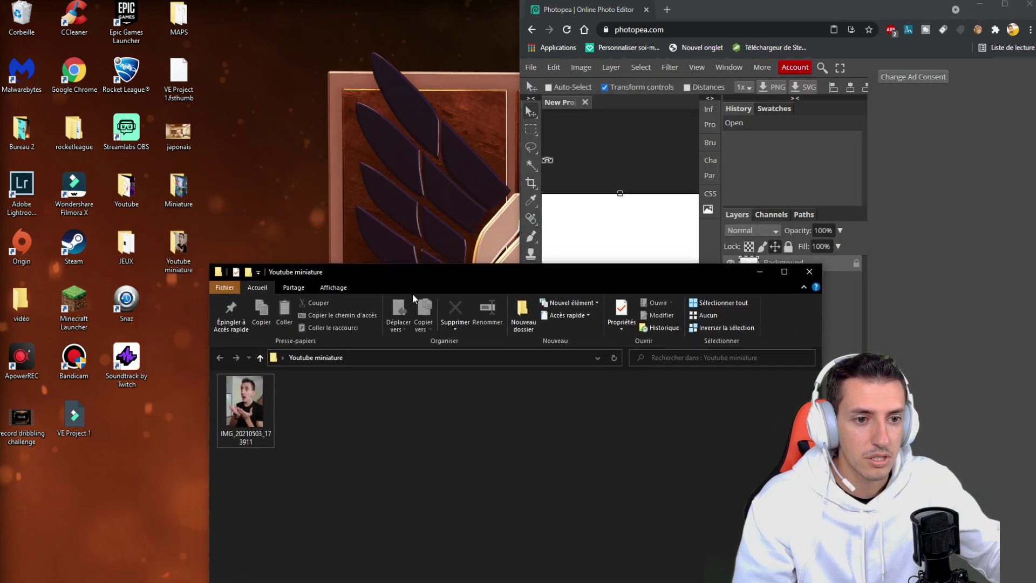
{"action": "left_click_drag", "start_coordinate": [271, 402], "coordinate": [617, 240]}
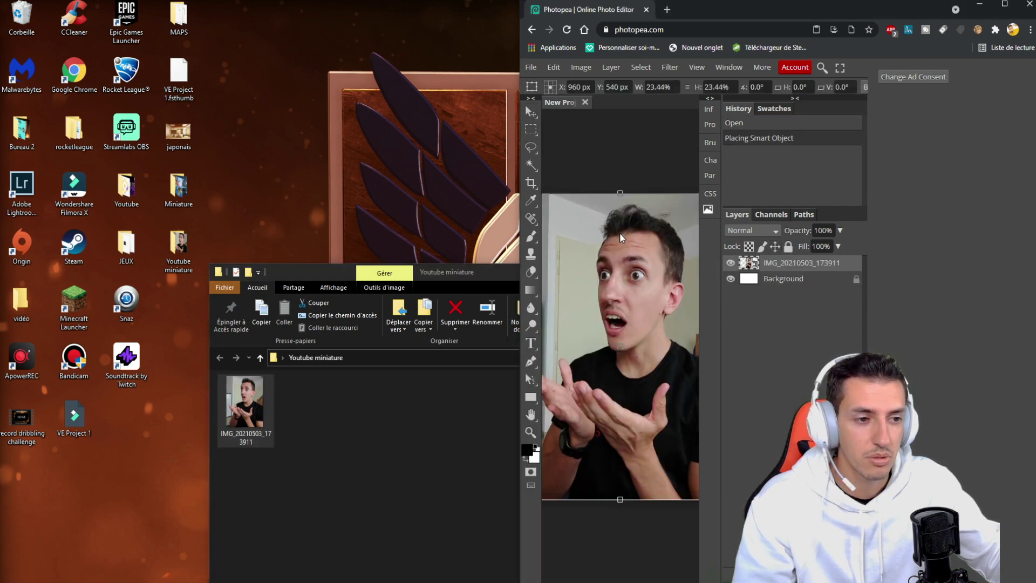
Close the folder, return to the maximized Photopea window and move the placed photo flush against the canvas's right edge
{"action": "left_click", "coordinate": [322, 276]}
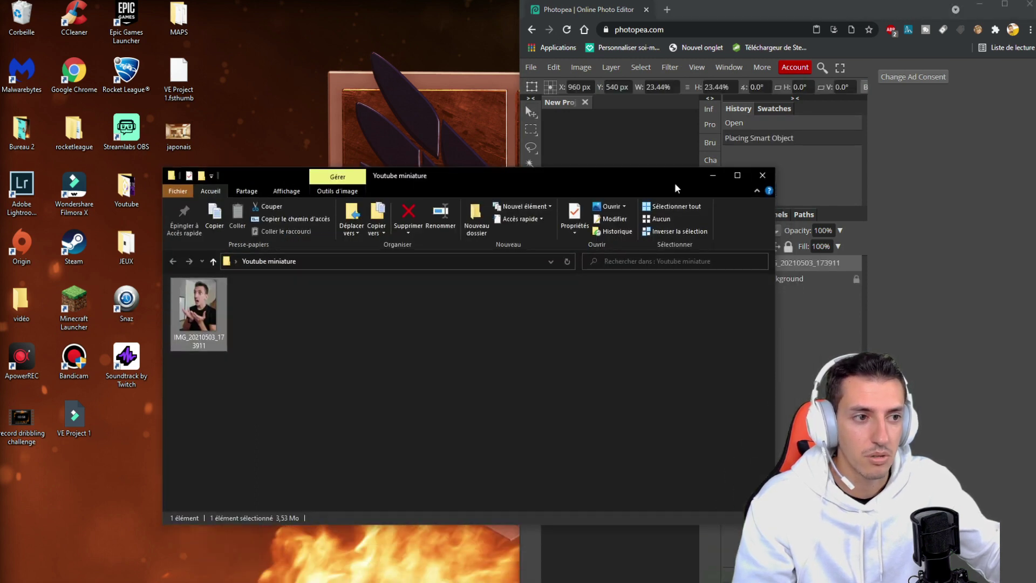
{"action": "left_click", "coordinate": [762, 174]}
{"action": "key", "text": "super+Up"}
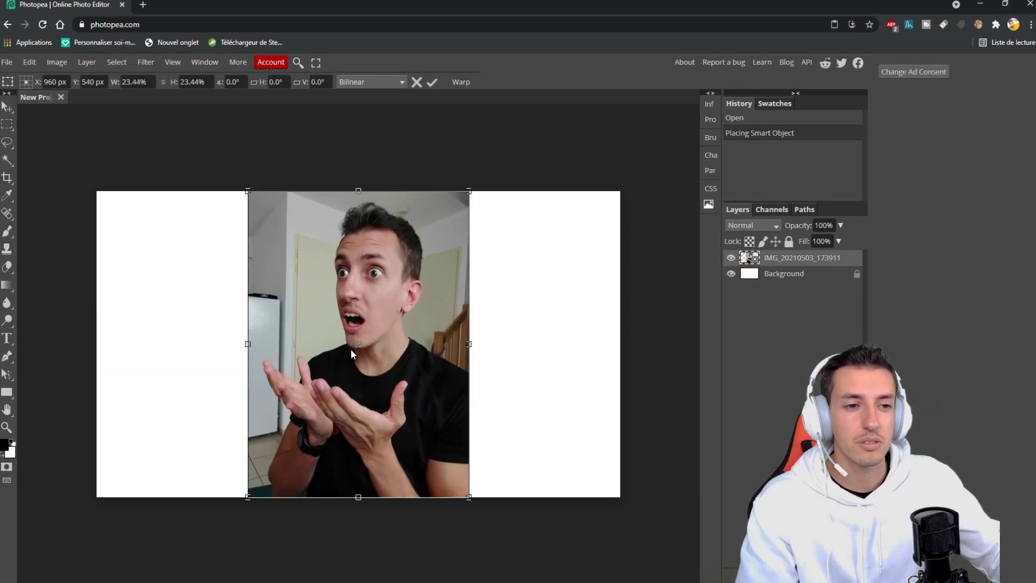
{"action": "left_click_drag", "start_coordinate": [350, 349], "coordinate": [500, 352]}
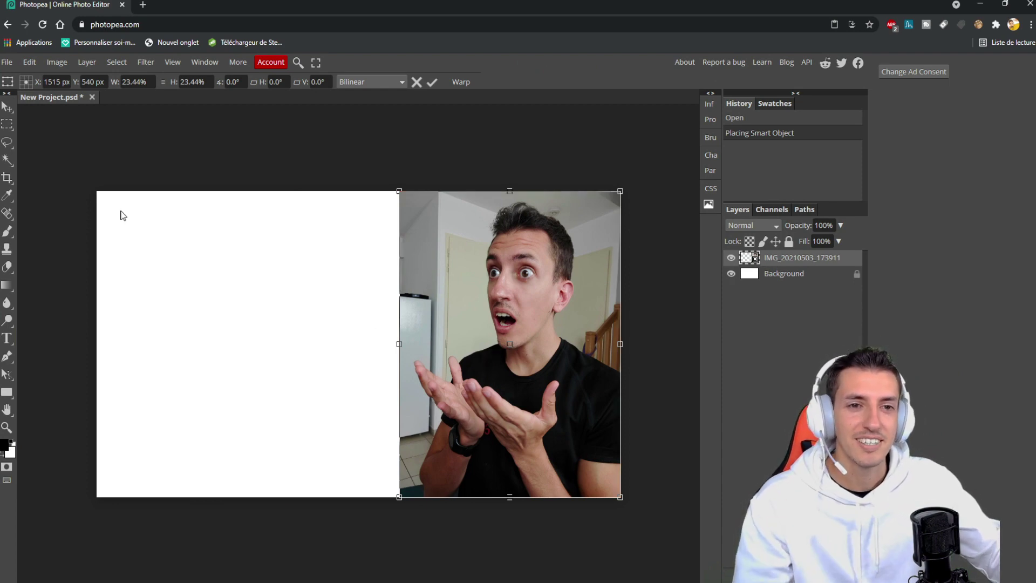
Cut the man out with Magic Cut to a new layer, marking his face, shirt and arm as kept and the photo's lower-left corner as removed
{"action": "left_click", "coordinate": [123, 64]}
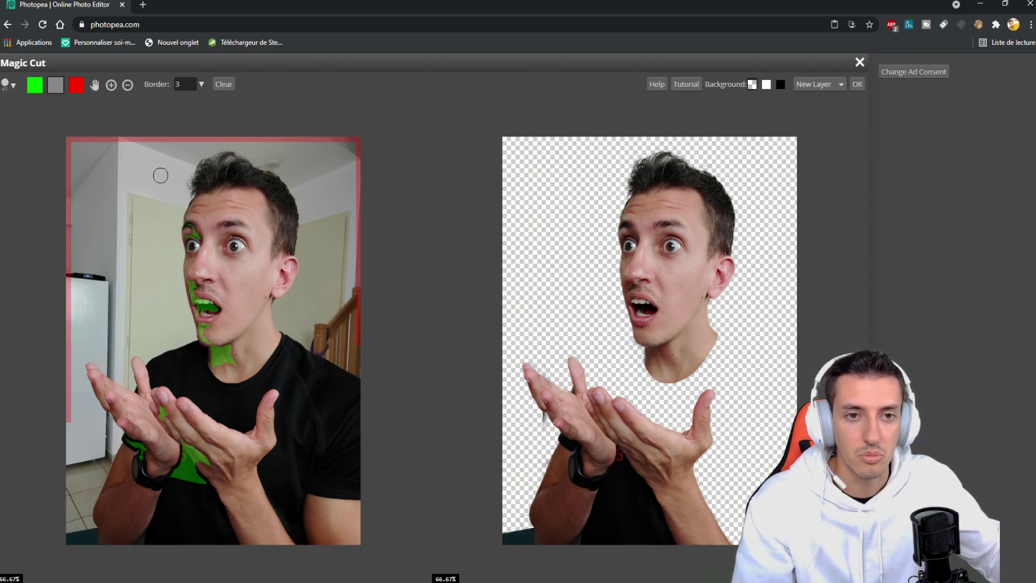
{"action": "left_click", "coordinate": [35, 85]}
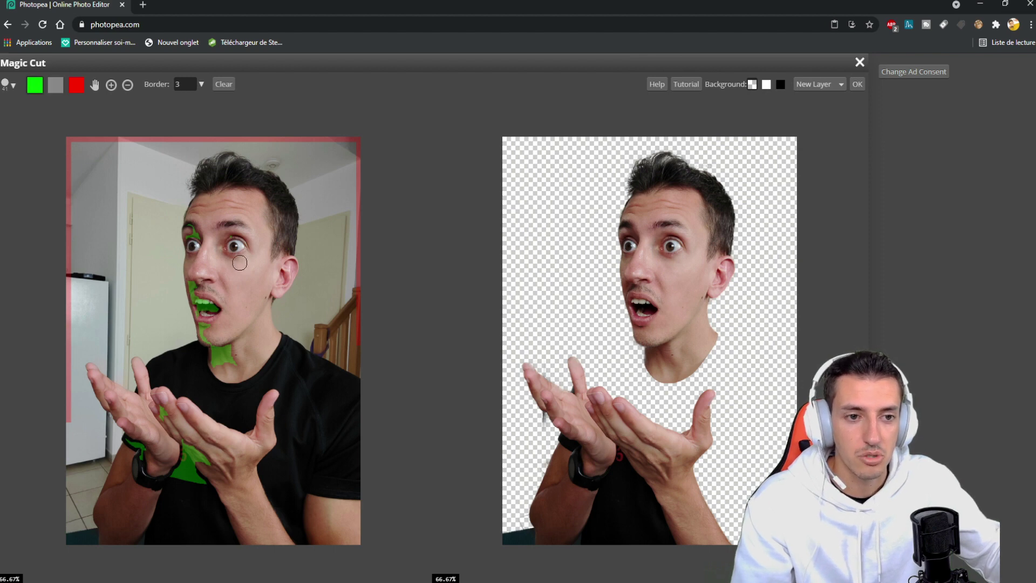
{"action": "mouse_move", "coordinate": [236, 246]}
{"action": "left_mouse_down"}
{"action": "mouse_move", "coordinate": [257, 411]}
{"action": "mouse_move", "coordinate": [240, 517]}
{"action": "left_mouse_up"}
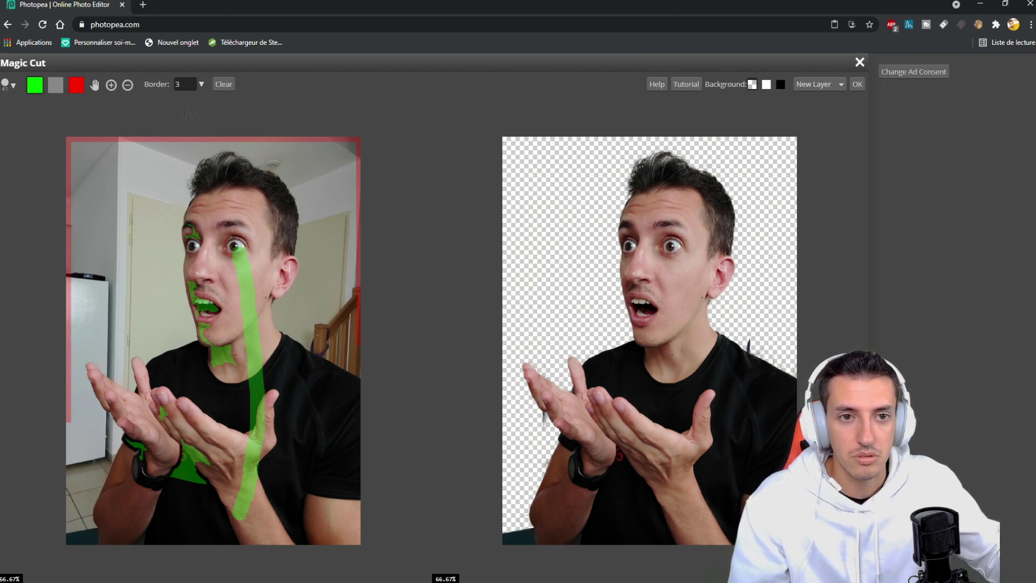
{"action": "left_click", "coordinate": [75, 89]}
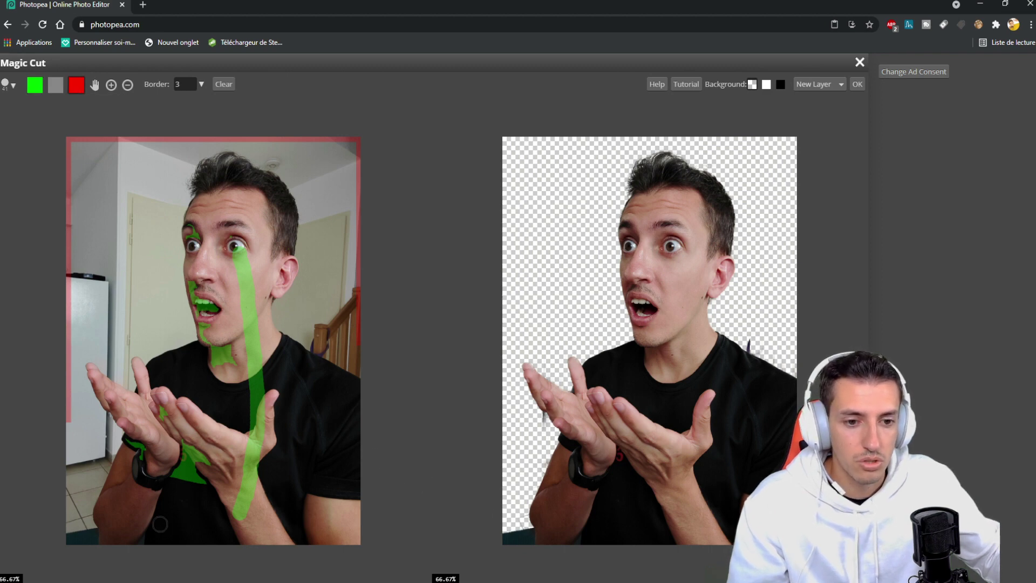
{"action": "left_click_drag", "start_coordinate": [78, 525], "coordinate": [80, 539]}
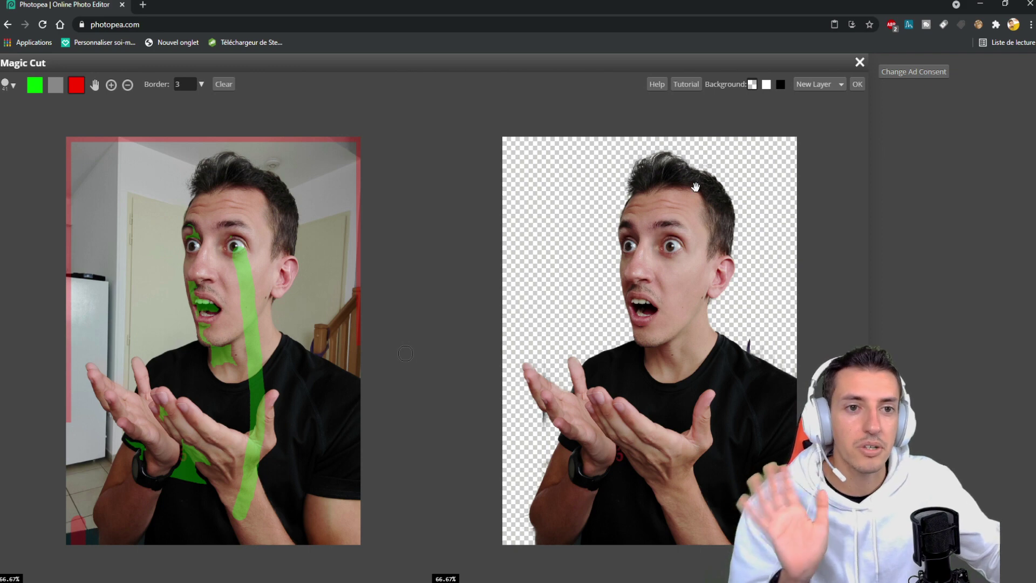
{"action": "left_click", "coordinate": [858, 83]}
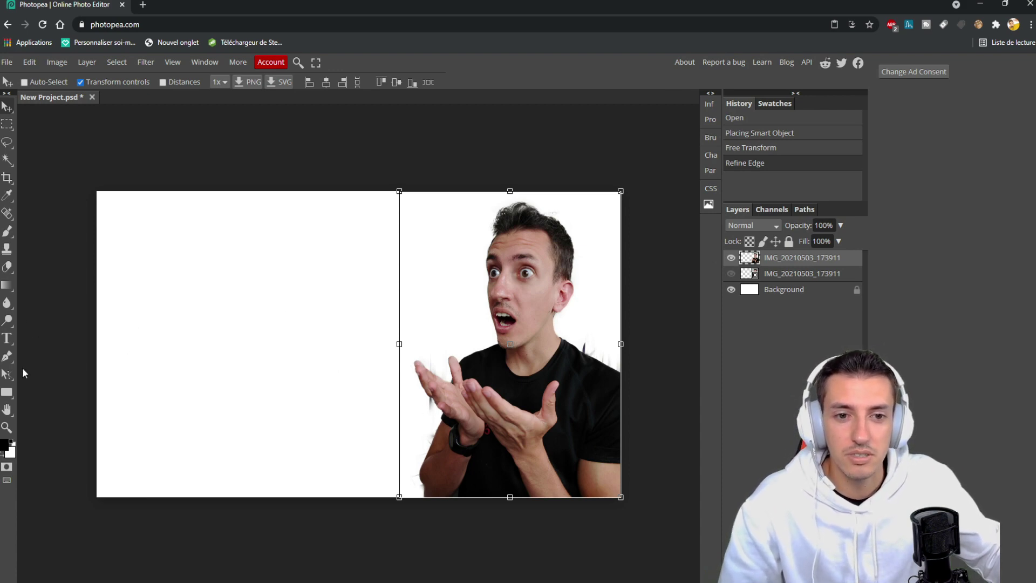
Set the Eraser to 28 px and erase leftover background around the man's raised hands on the cut-out layer
{"action": "left_click", "coordinate": [8, 266]}
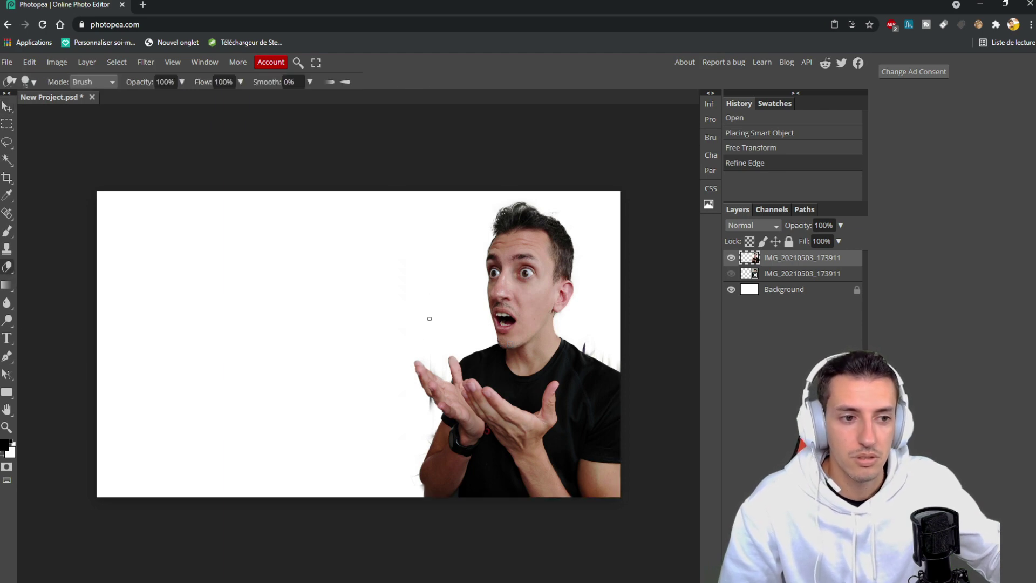
{"action": "left_click", "coordinate": [30, 82]}
{"action": "mouse_move", "coordinate": [53, 114]}
{"action": "left_mouse_down"}
{"action": "mouse_move", "coordinate": [76, 115]}
{"action": "mouse_move", "coordinate": [59, 112]}
{"action": "left_mouse_up"}
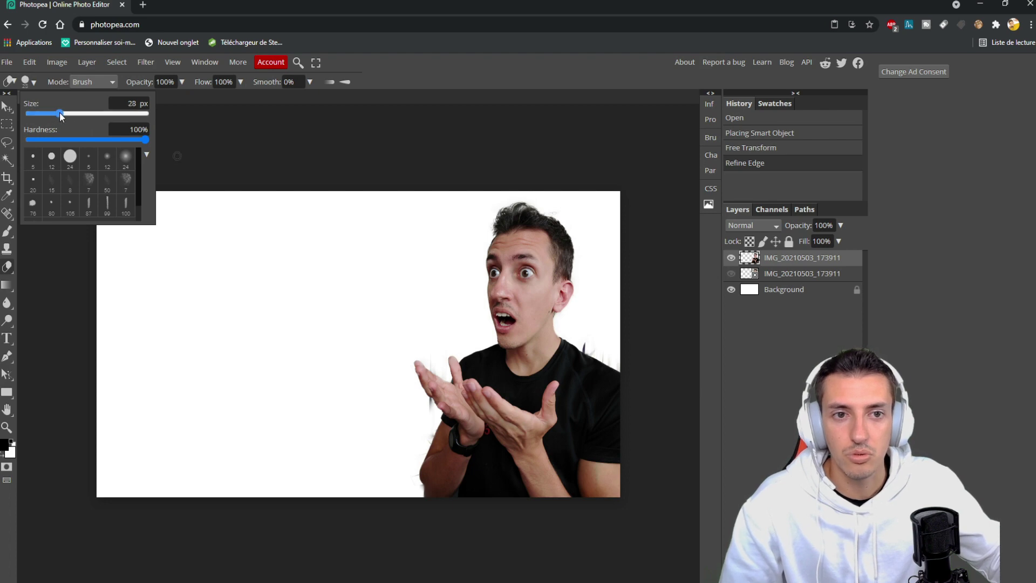
{"action": "left_click", "coordinate": [428, 412]}
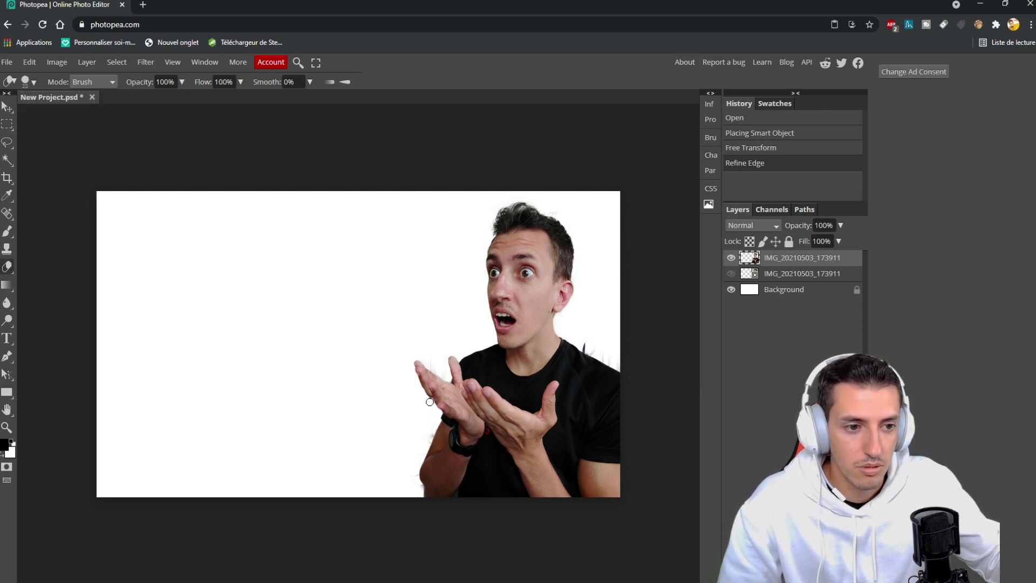
{"action": "left_click", "coordinate": [430, 401]}
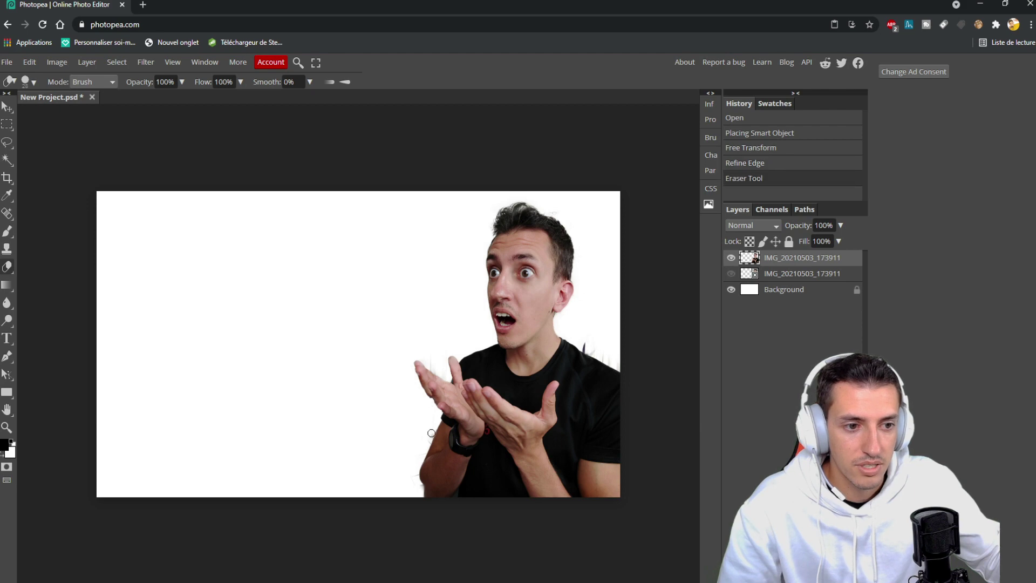
{"action": "left_click", "coordinate": [447, 376]}
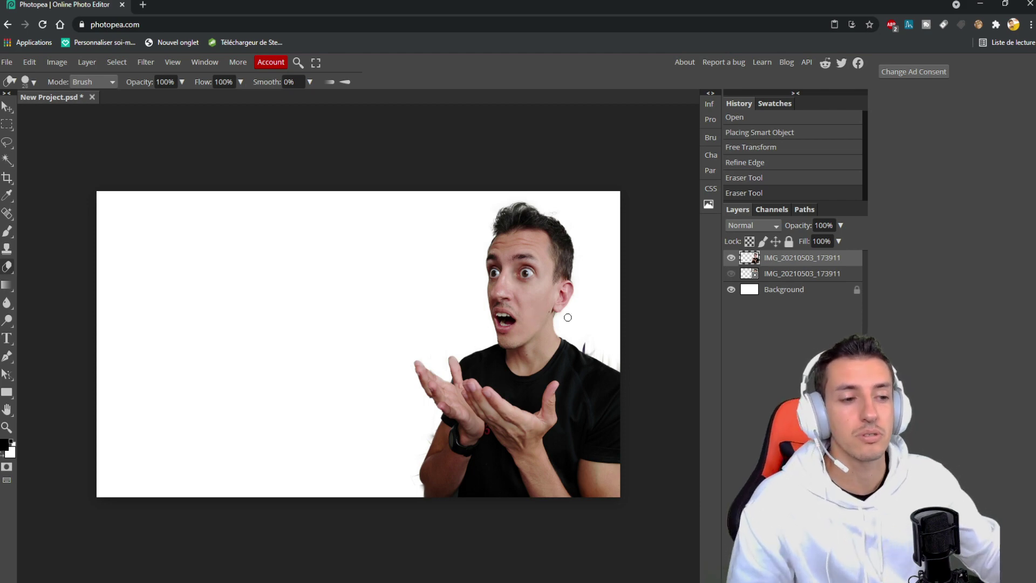
Erase the leftover background fringe above the man's shoulder at the canvas's right edge, undoing the first stroke
{"action": "left_click", "coordinate": [592, 350]}
{"action": "key", "text": "ctrl+z"}
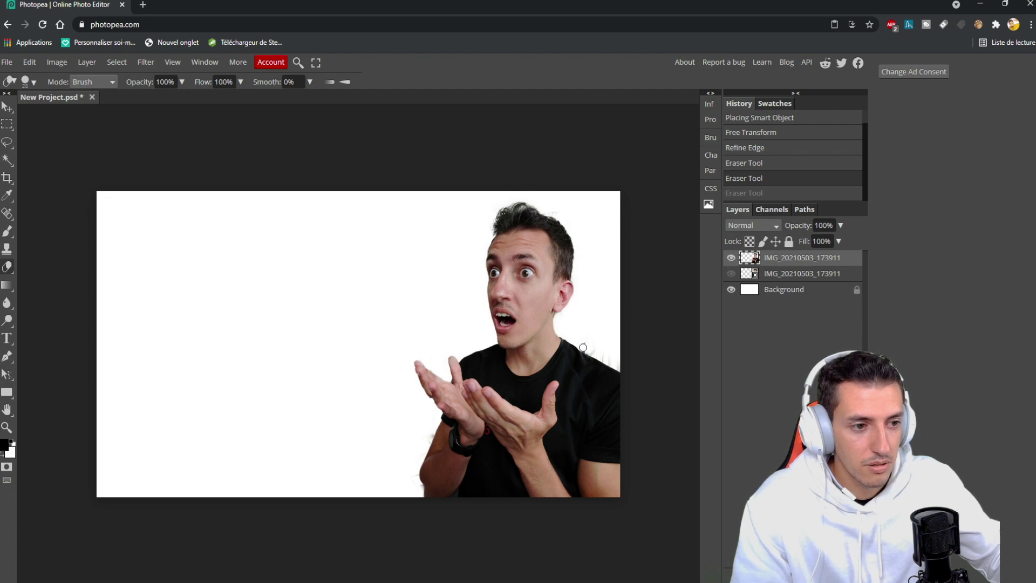
{"action": "left_click_drag", "start_coordinate": [607, 359], "coordinate": [627, 368]}
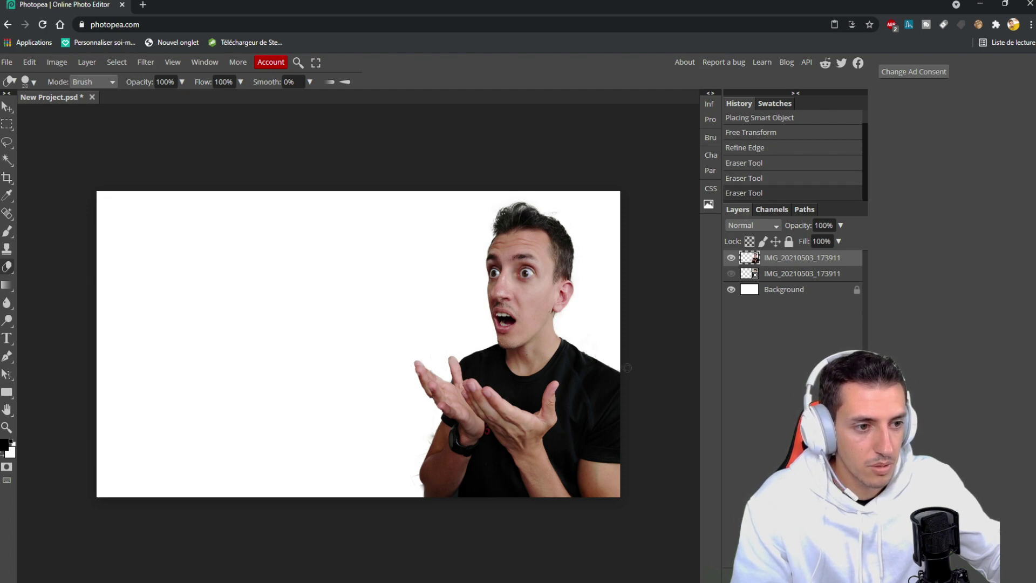
Erase leftover background above the man's shoulder, around the top of his hair and beside his lower forearm on the cut-out layer
{"action": "left_click", "coordinate": [586, 350]}
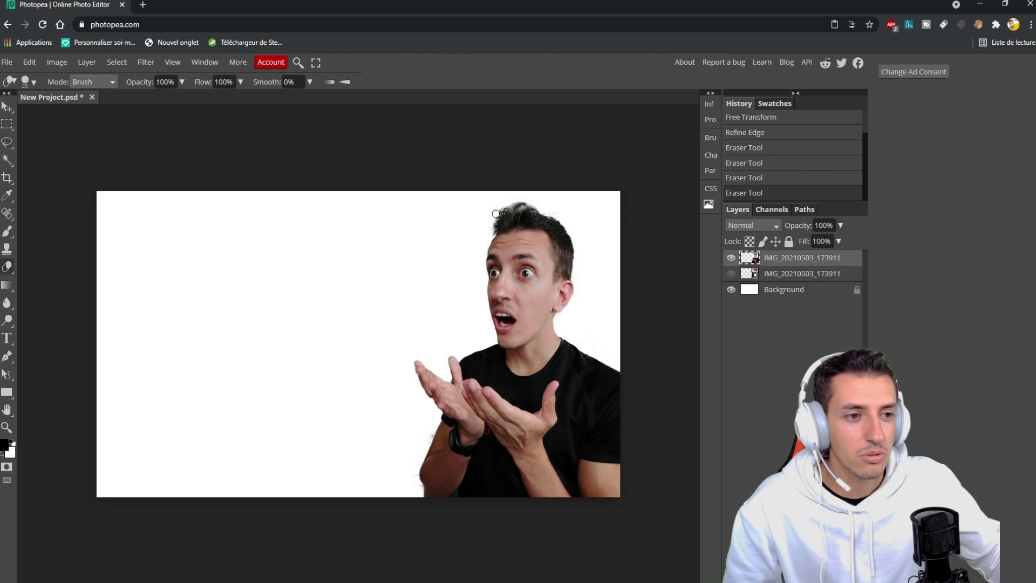
{"action": "left_click_drag", "start_coordinate": [495, 214], "coordinate": [545, 208]}
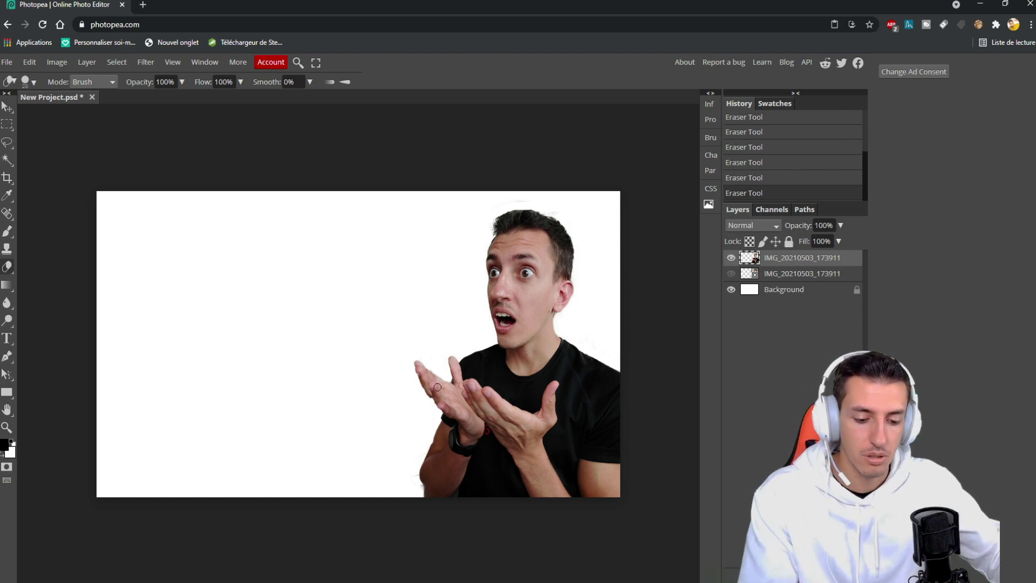
{"action": "key", "text": "ctrl+z"}
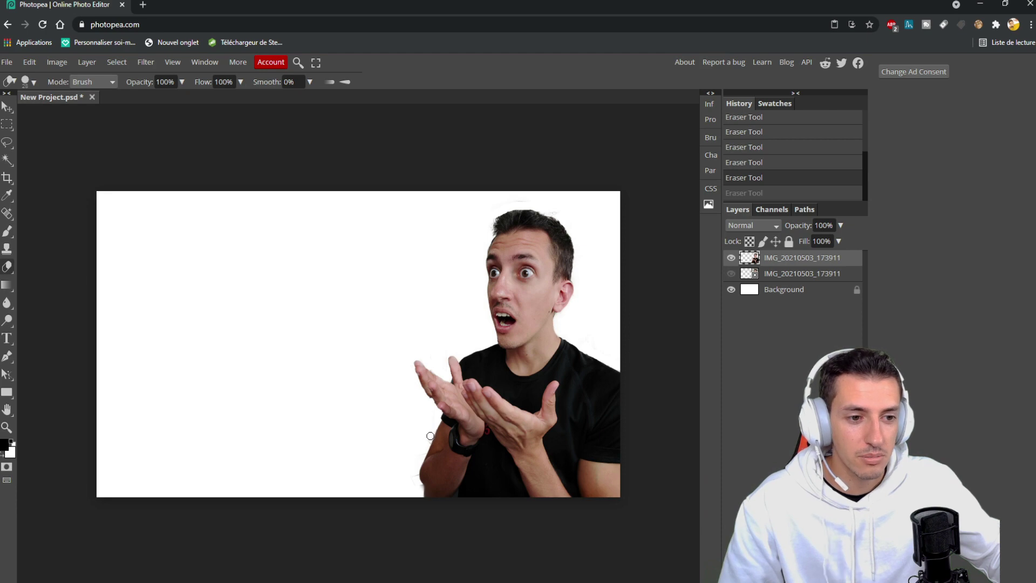
{"action": "key", "text": "ctrl+shift+z"}
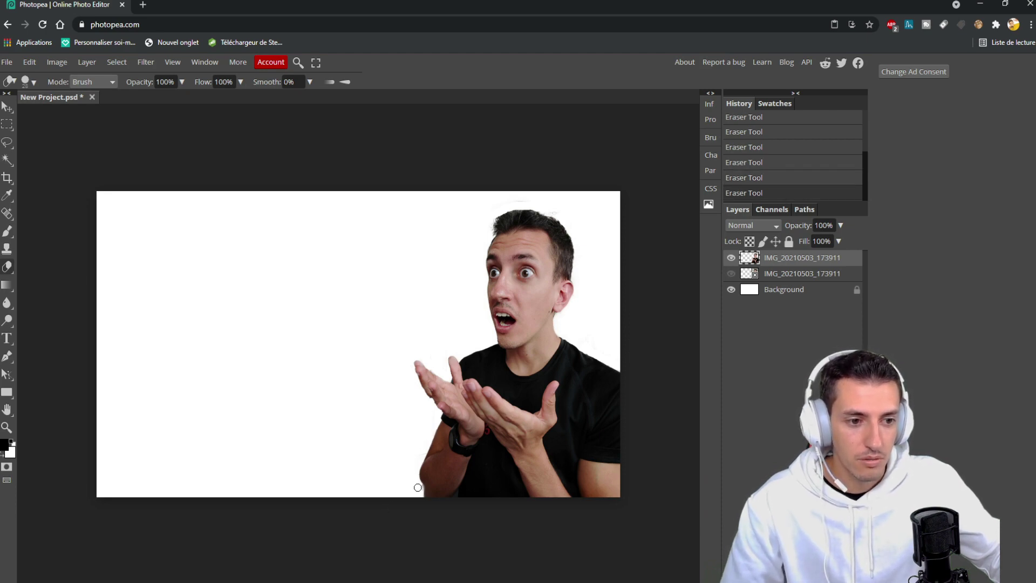
{"action": "left_click", "coordinate": [419, 487]}
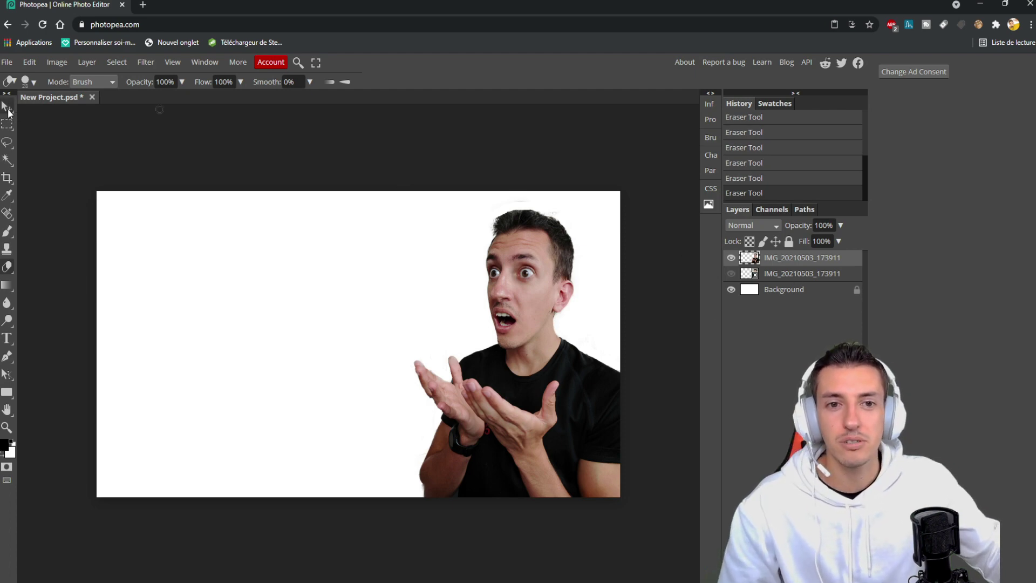
Try the man's cut-out mirrored horizontally on the canvas's left side, then on its right side, and flip it back
{"action": "left_click", "coordinate": [6, 110]}
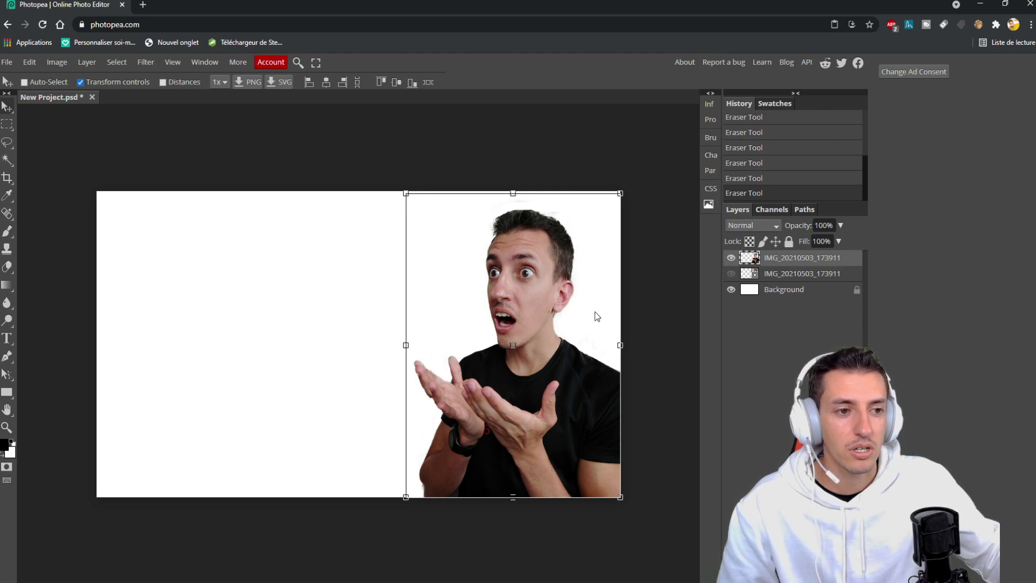
{"action": "left_click_drag", "start_coordinate": [550, 314], "coordinate": [222, 320]}
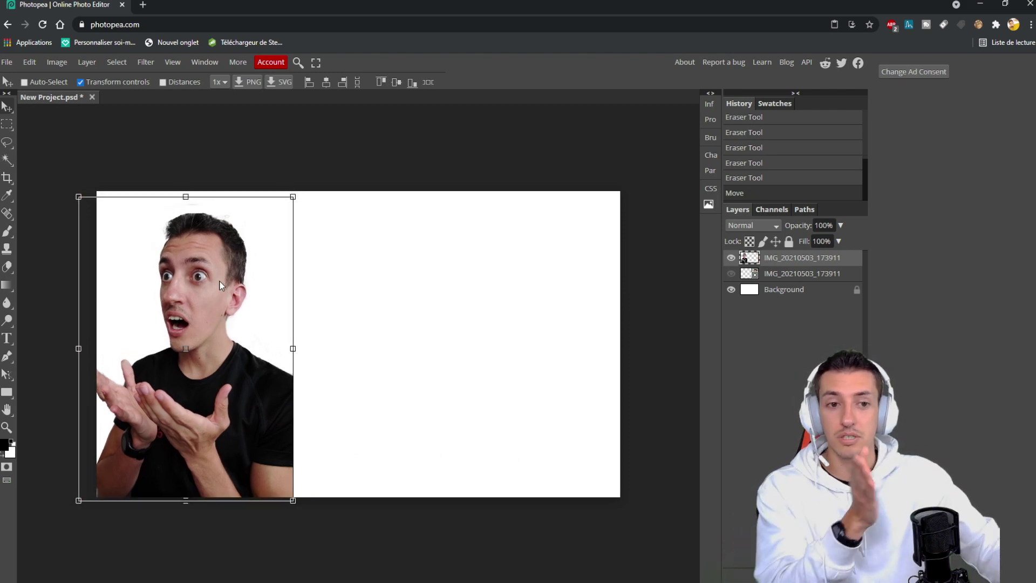
{"action": "left_click_drag", "start_coordinate": [79, 349], "coordinate": [475, 348]}
{"action": "left_click_drag", "start_coordinate": [406, 352], "coordinate": [217, 352]}
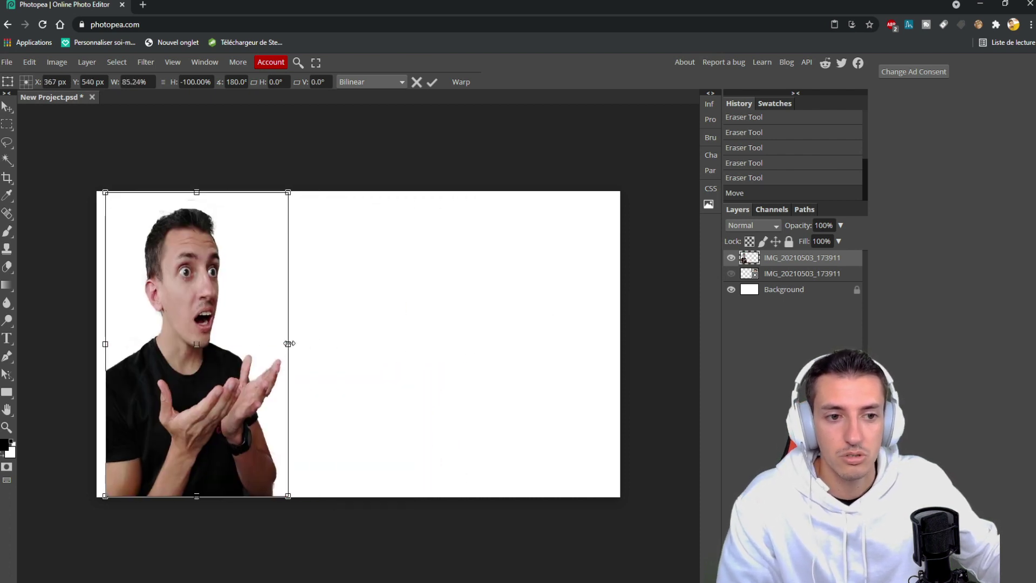
{"action": "mouse_move", "coordinate": [286, 343]}
{"action": "left_mouse_down"}
{"action": "mouse_move", "coordinate": [384, 348]}
{"action": "mouse_move", "coordinate": [303, 348]}
{"action": "left_mouse_up"}
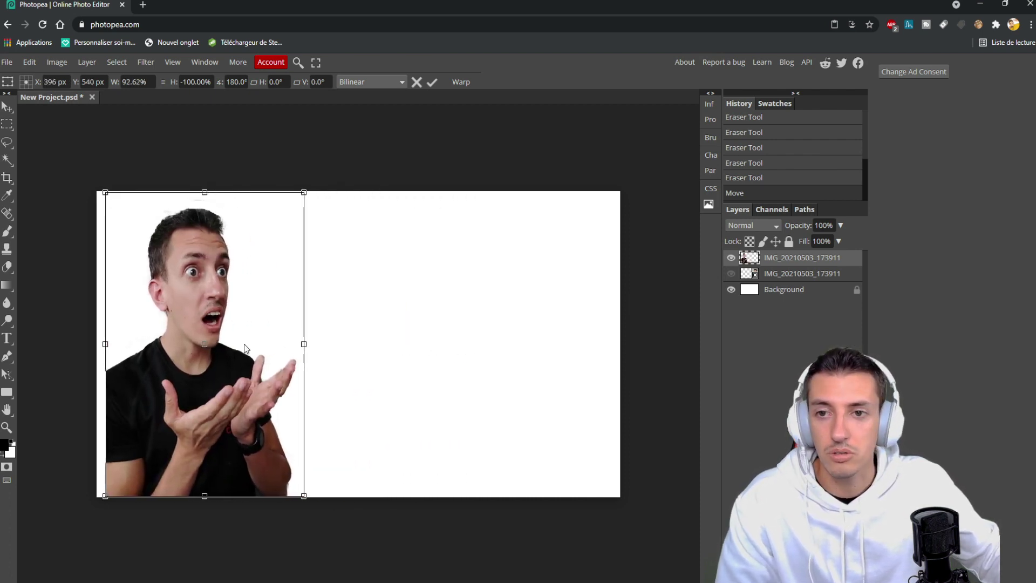
{"action": "left_click_drag", "start_coordinate": [217, 357], "coordinate": [543, 359]}
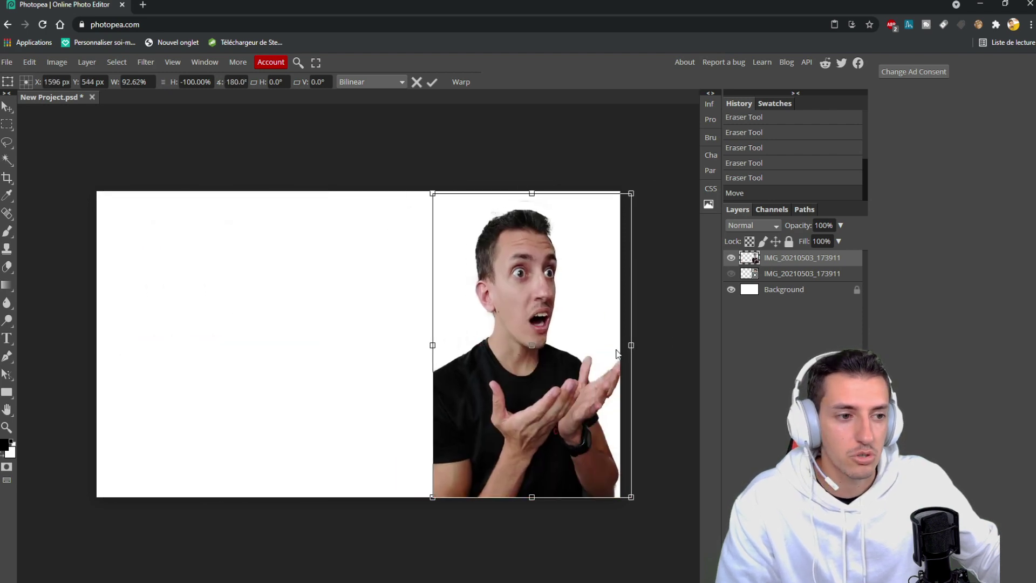
{"action": "left_click_drag", "start_coordinate": [635, 345], "coordinate": [219, 341]}
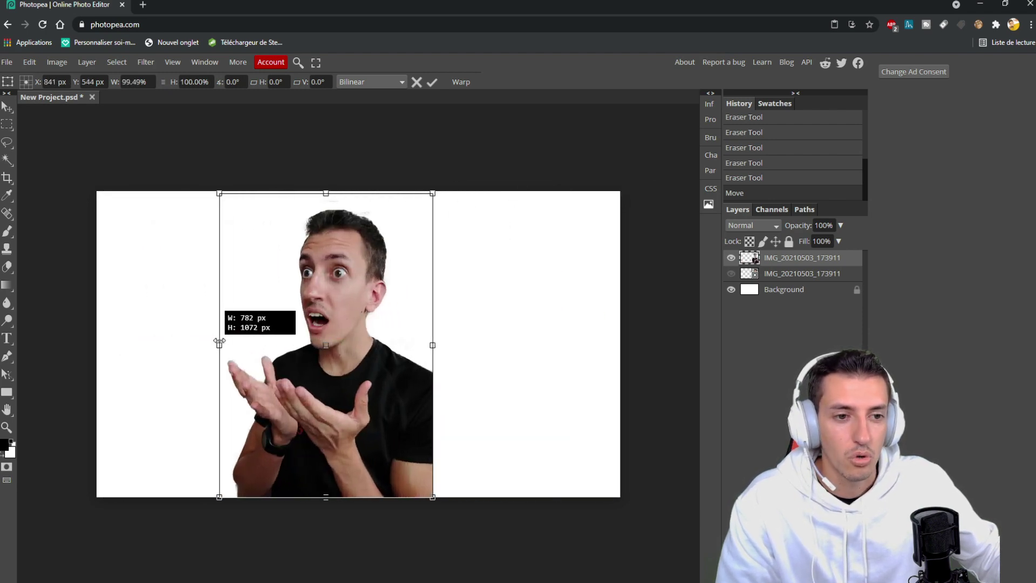
Enlarge the cut-out to 129.77% width and 117.72% height and place it slightly past the canvas's right and bottom edges
{"action": "left_click_drag", "start_coordinate": [348, 353], "coordinate": [524, 396]}
{"action": "left_click_drag", "start_coordinate": [407, 233], "coordinate": [342, 179]}
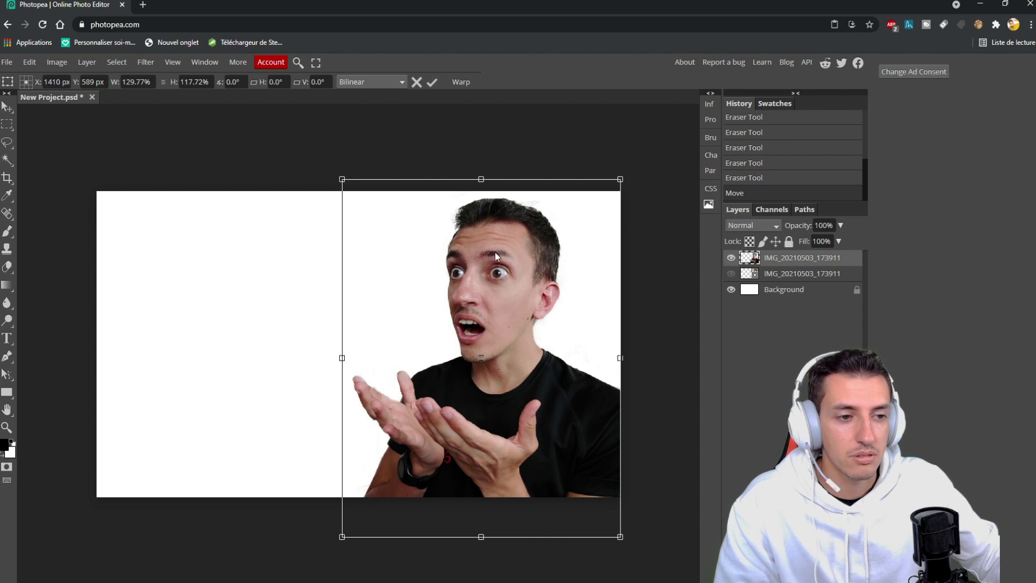
{"action": "left_click_drag", "start_coordinate": [527, 307], "coordinate": [542, 323]}
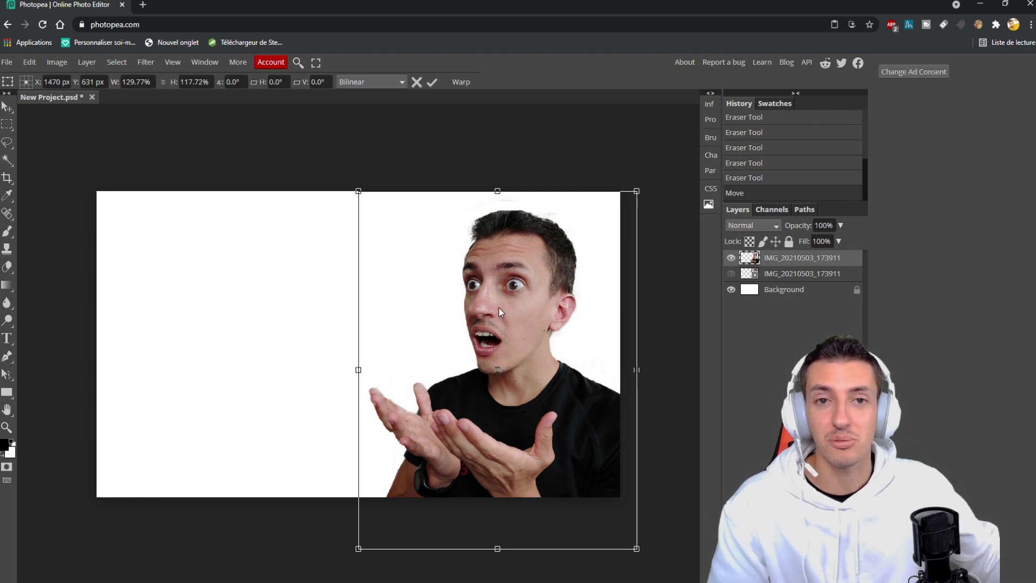
{"action": "left_click", "coordinate": [434, 82]}
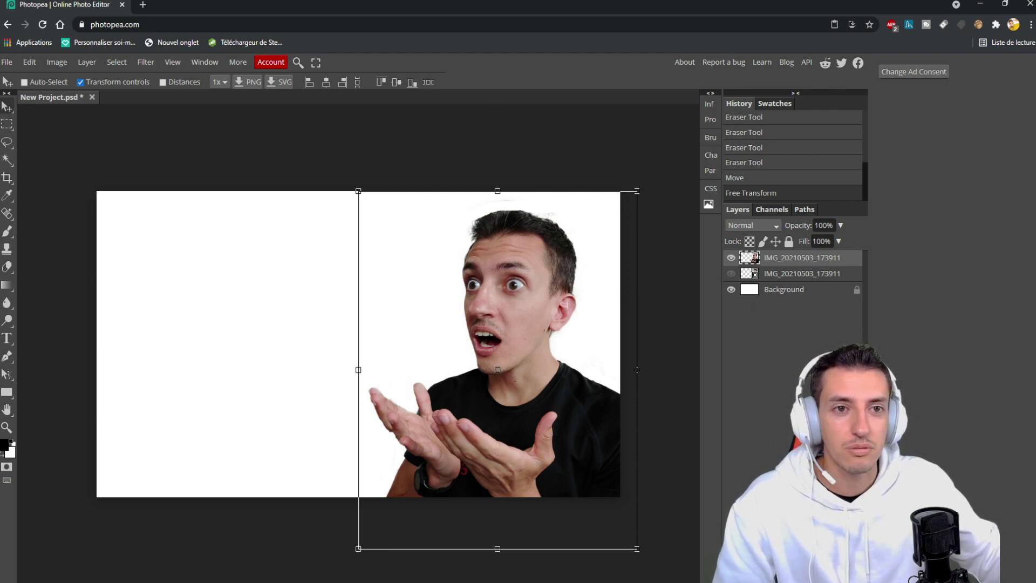
Open a new browser tab and search Google Images for "fond orange"
{"action": "left_click", "coordinate": [144, 5]}
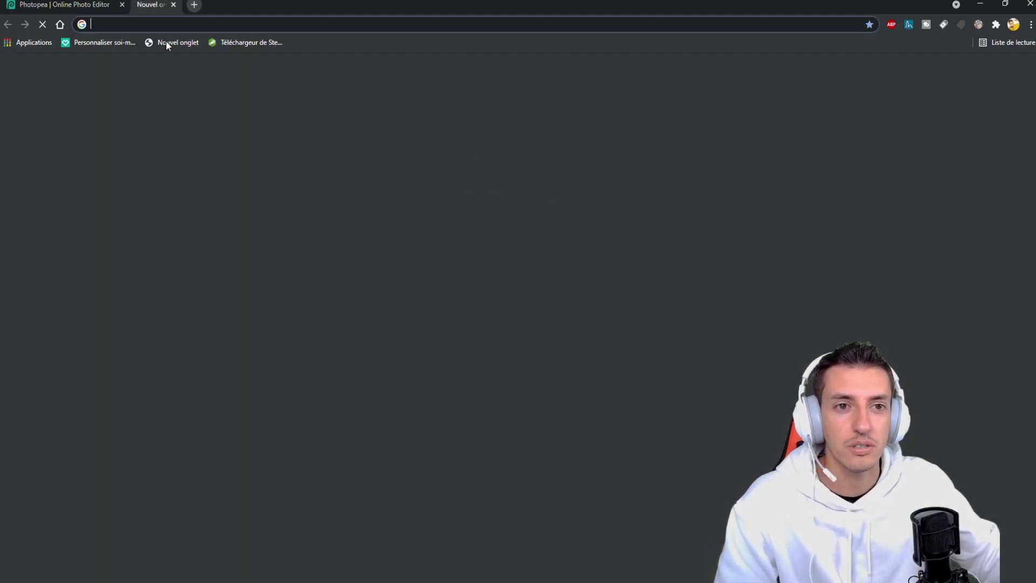
{"action": "left_click", "coordinate": [405, 225]}
{"action": "type", "text": "f"}
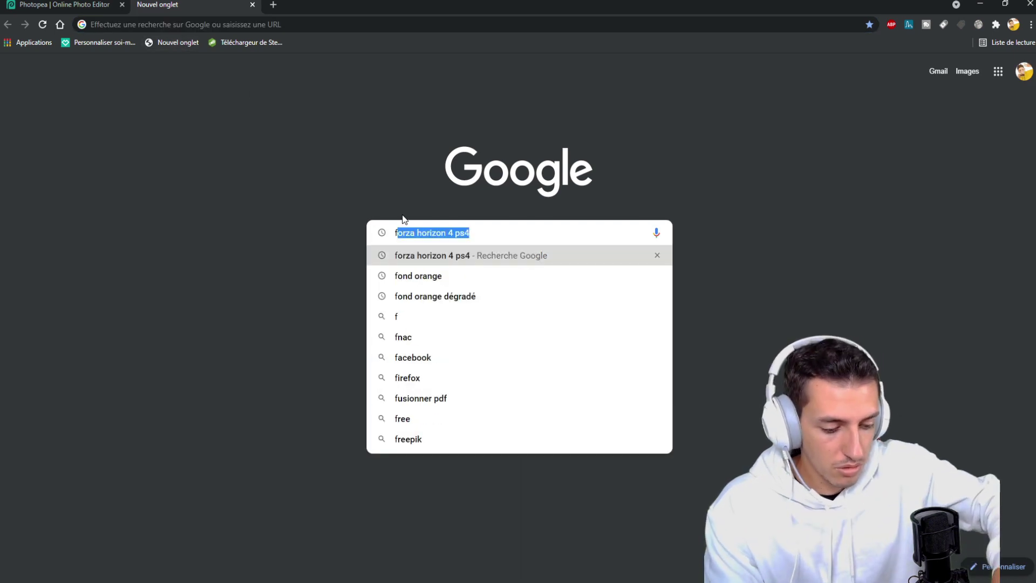
{"action": "type", "text": "ond orange"}
{"action": "key", "text": "Return"}
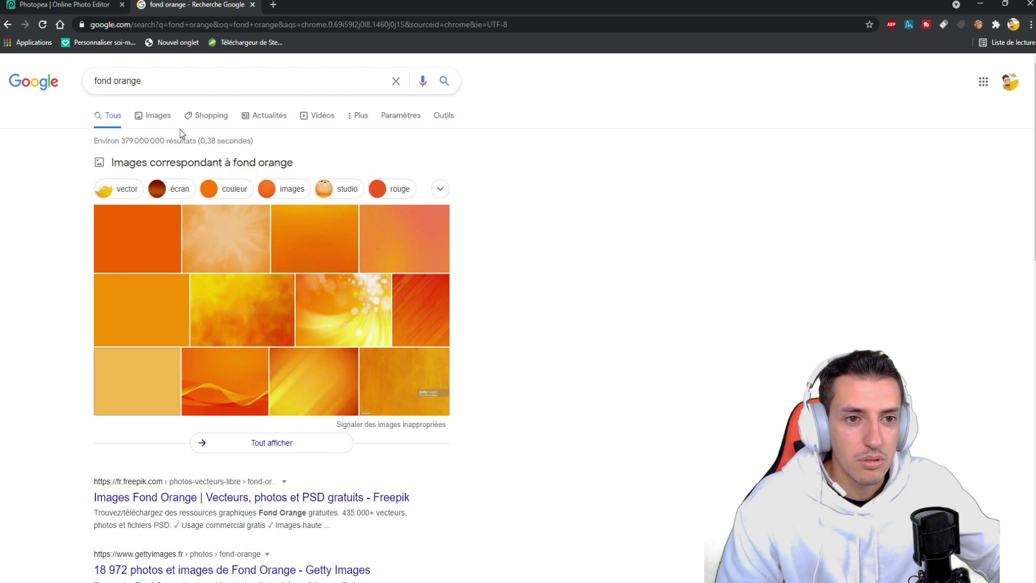
{"action": "left_click", "coordinate": [160, 115]}
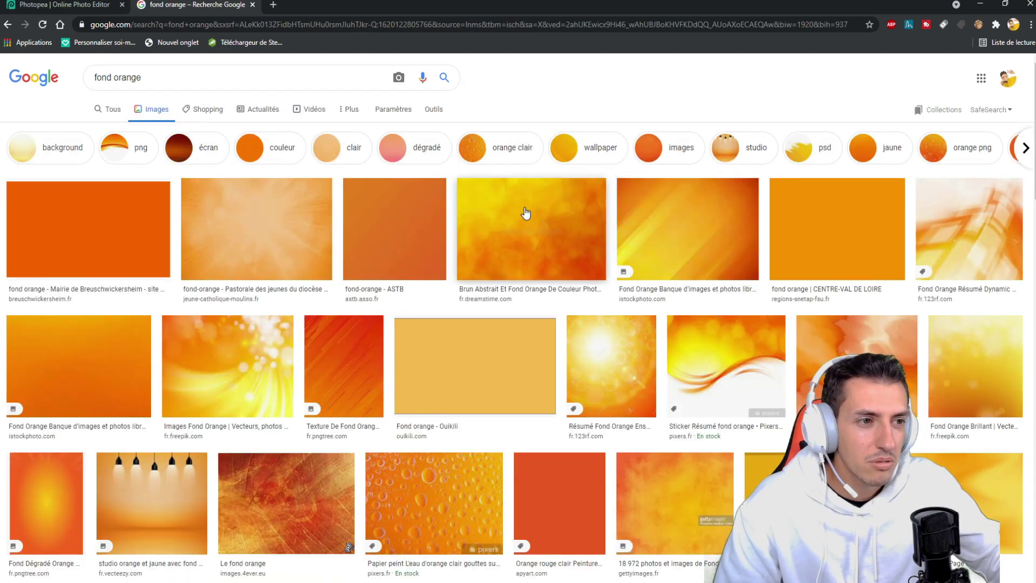
Open the plain orange gradient image from iStock and save it to the desktop as "fond orange"
{"action": "scroll", "coordinate": [323, 227], "scroll_direction": "down", "scroll_amount": 1}
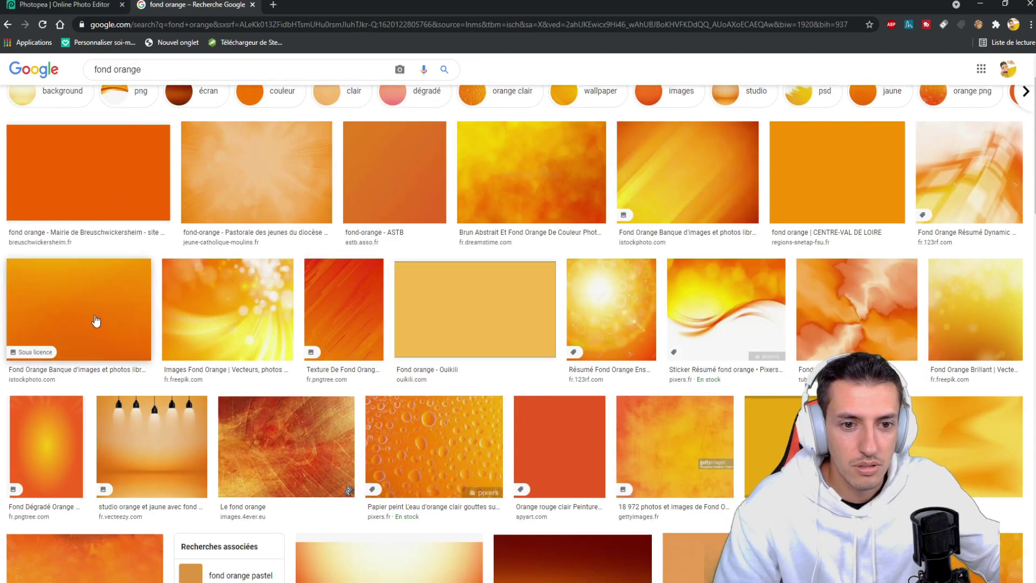
{"action": "scroll", "coordinate": [96, 320], "scroll_direction": "down", "scroll_amount": 1}
{"action": "left_click", "coordinate": [90, 242]}
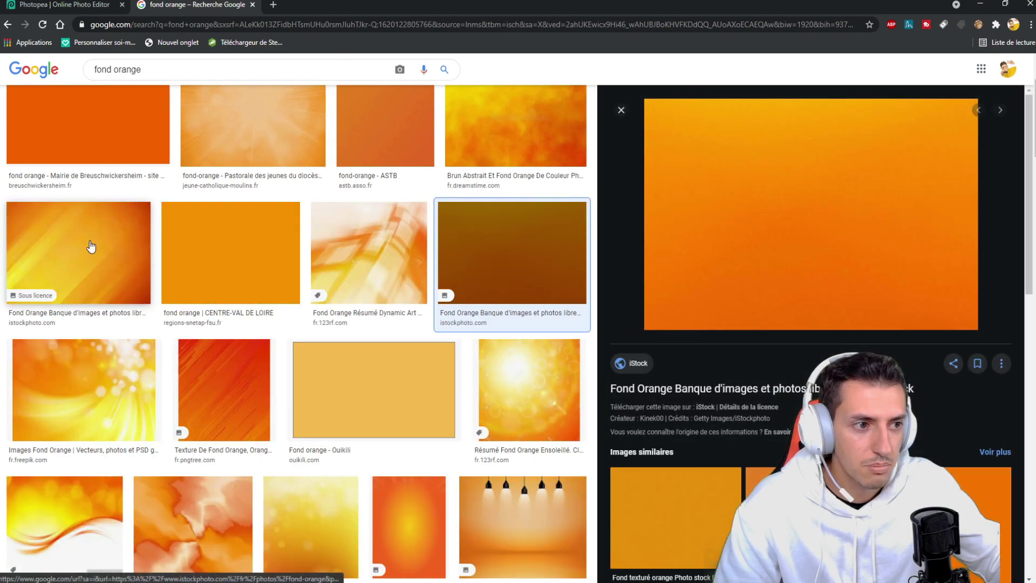
{"action": "right_click", "coordinate": [878, 226]}
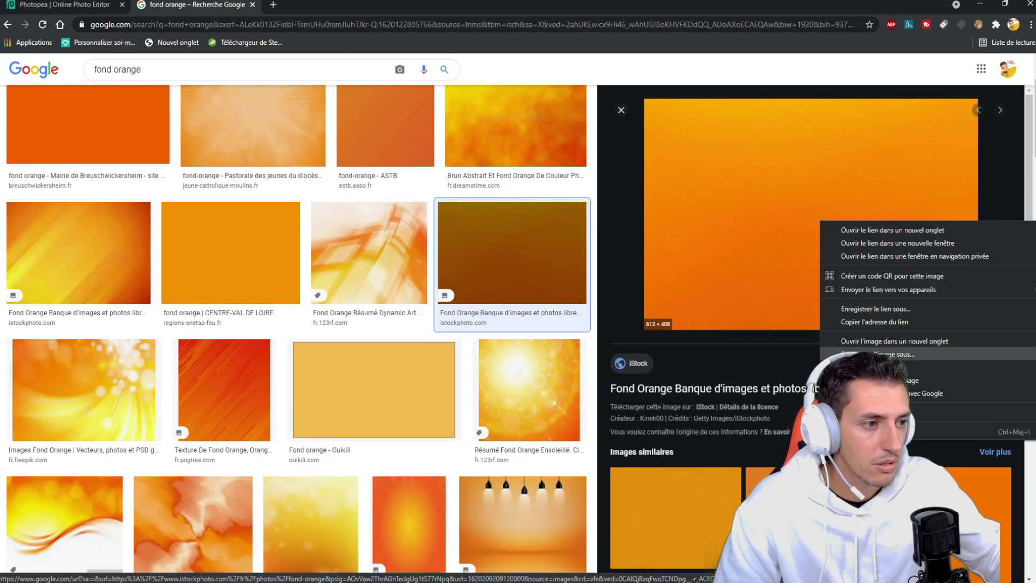
{"action": "left_click", "coordinate": [877, 354]}
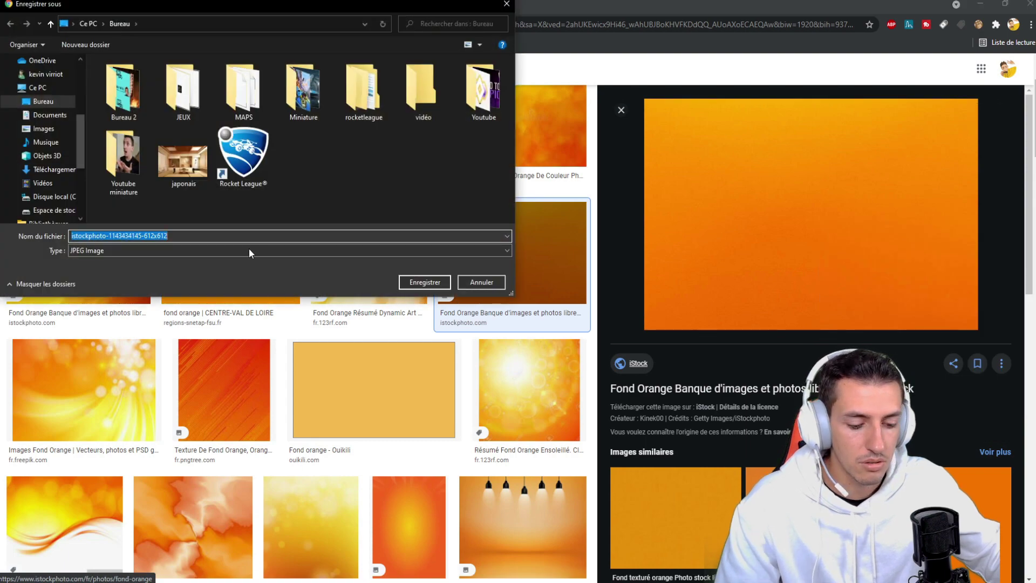
{"action": "type", "text": "fond orange"}
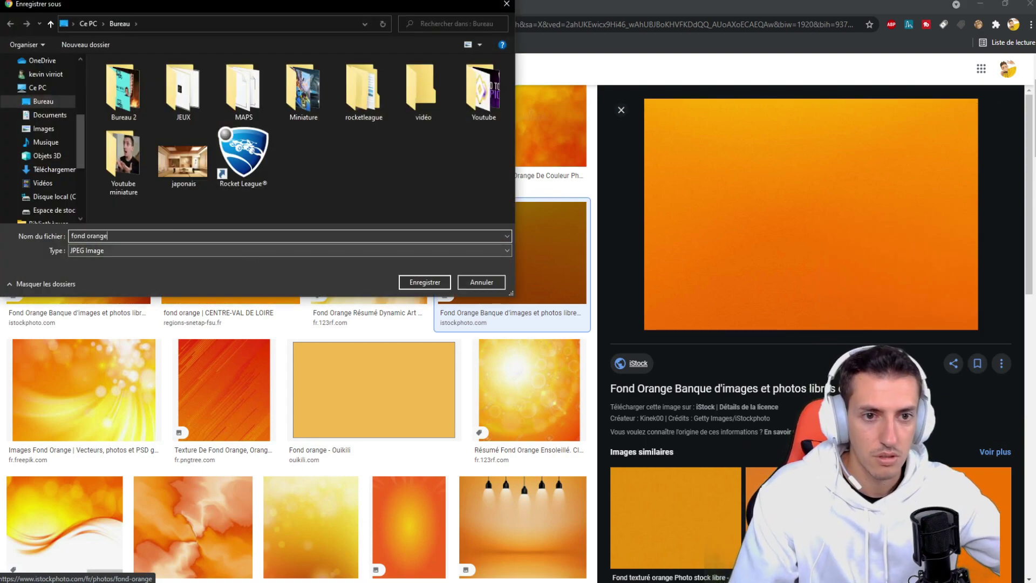
{"action": "key", "text": "Return"}
Place fond orange.jpg from the desktop into the Photopea project, stretched to 151.63% width and 273.53% height against the canvas's right edge
{"action": "key", "text": "ctrl+Tab"}
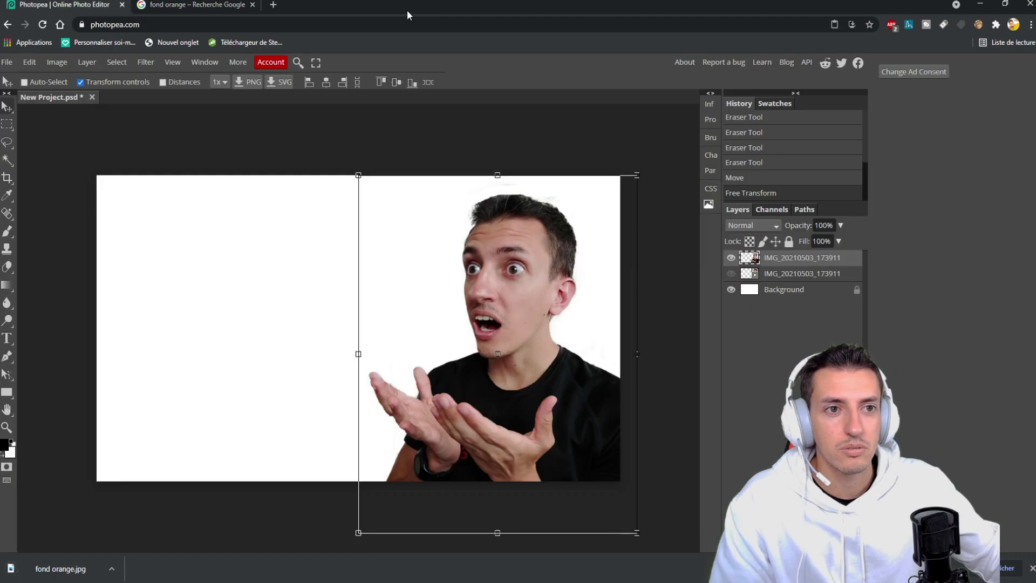
{"action": "left_click_drag", "start_coordinate": [408, 15], "coordinate": [1032, 97]}
{"action": "left_click", "coordinate": [471, 130]}
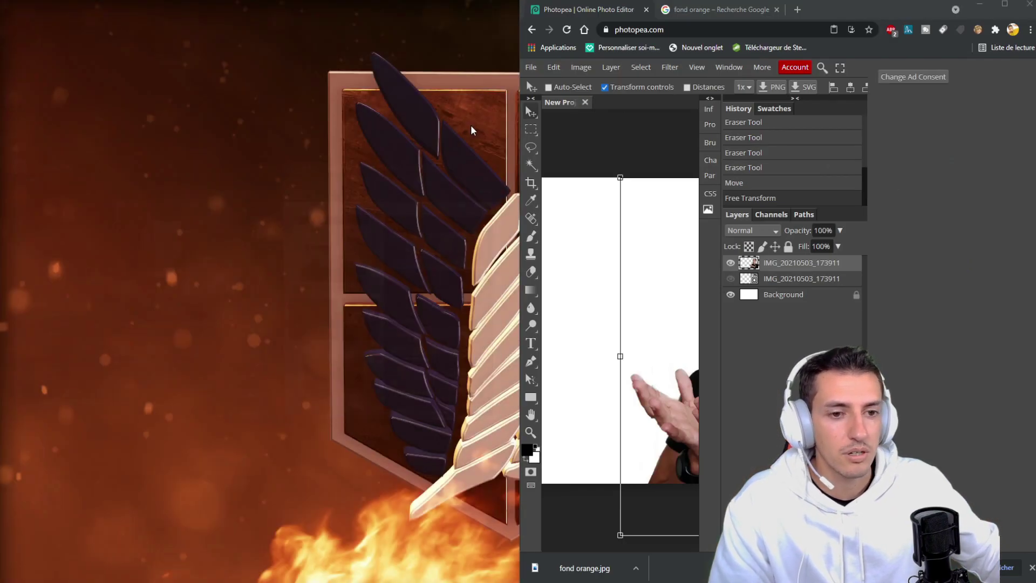
{"action": "left_click_drag", "start_coordinate": [21, 475], "coordinate": [618, 313]}
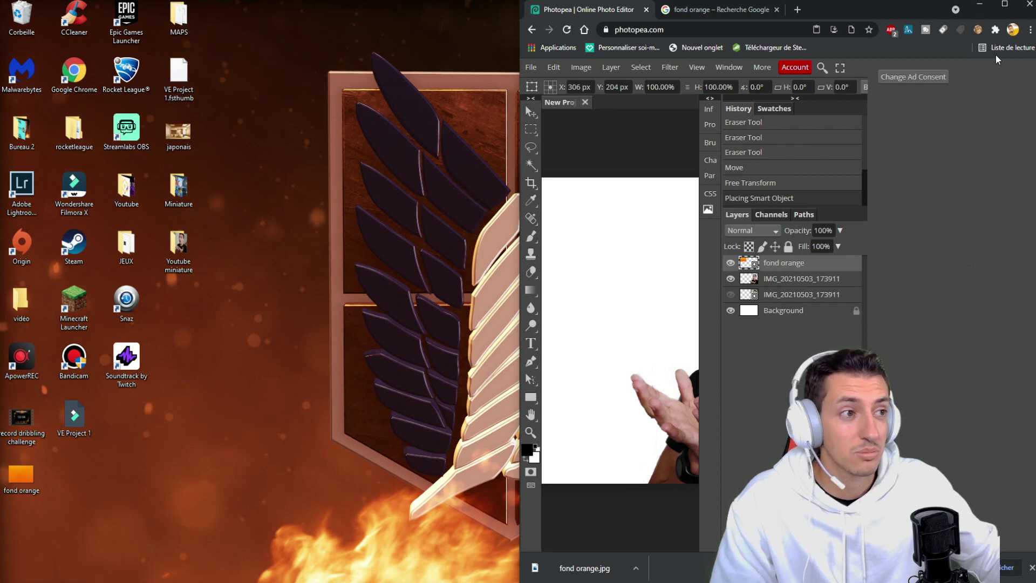
{"action": "left_click", "coordinate": [1005, 4]}
{"action": "left_click_drag", "start_coordinate": [231, 261], "coordinate": [587, 251]}
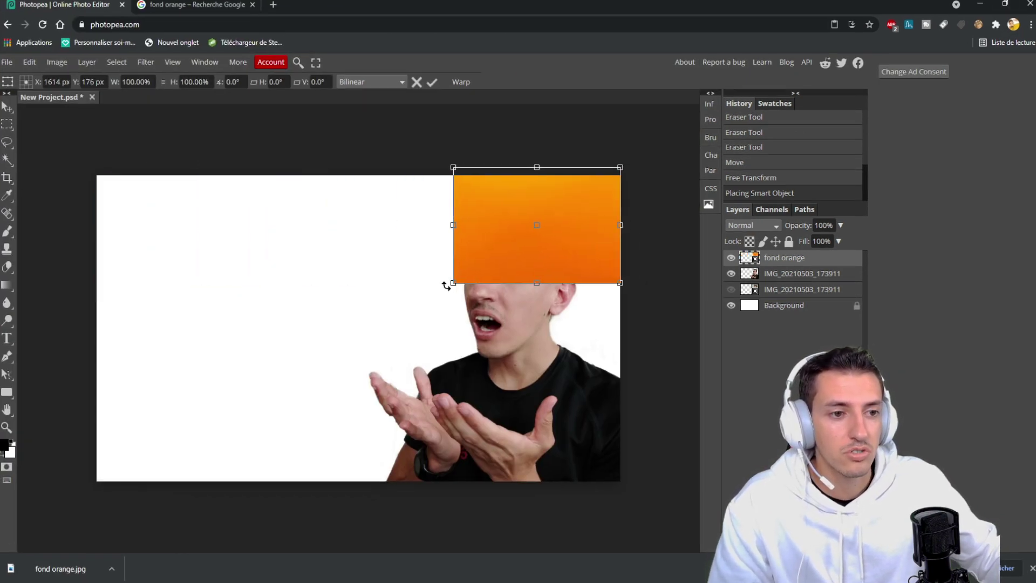
{"action": "left_click_drag", "start_coordinate": [452, 284], "coordinate": [367, 484]}
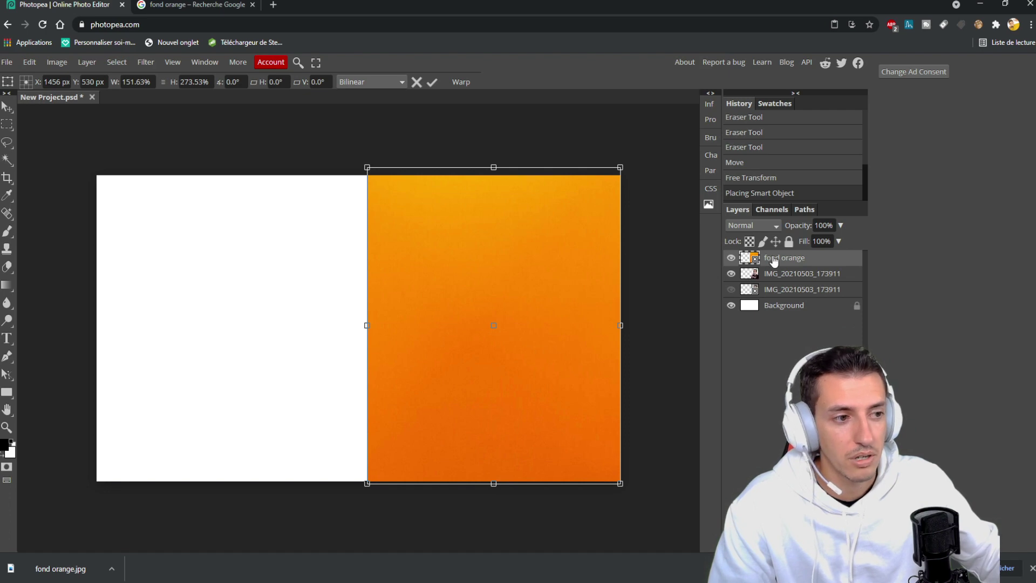
Move the fond orange layer beneath the man's cut-out and distort its upper-left corner inward to give it a slanted left edge
{"action": "left_click_drag", "start_coordinate": [773, 260], "coordinate": [772, 277]}
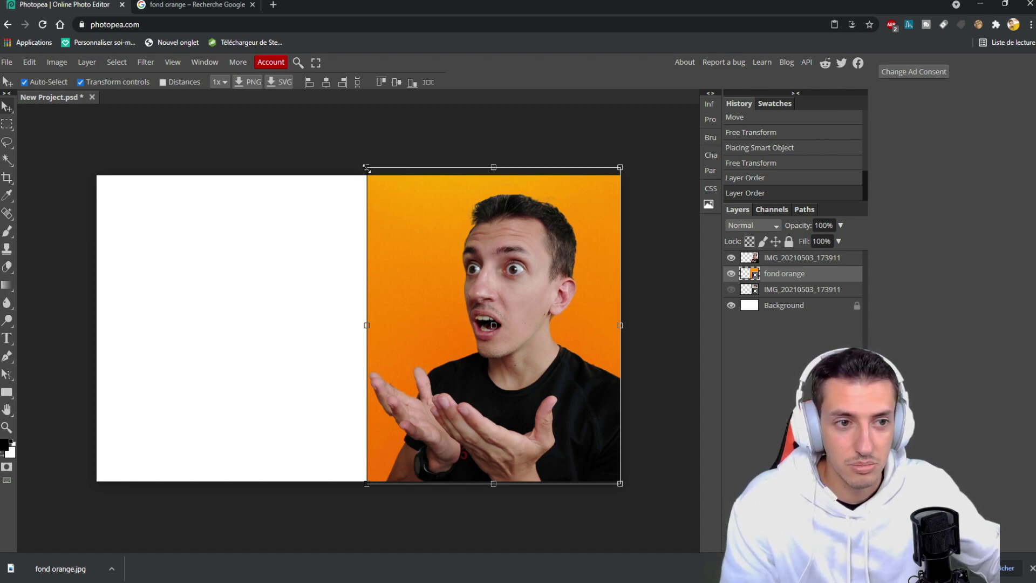
{"action": "left_click_drag", "start_coordinate": [366, 168], "coordinate": [459, 174]}
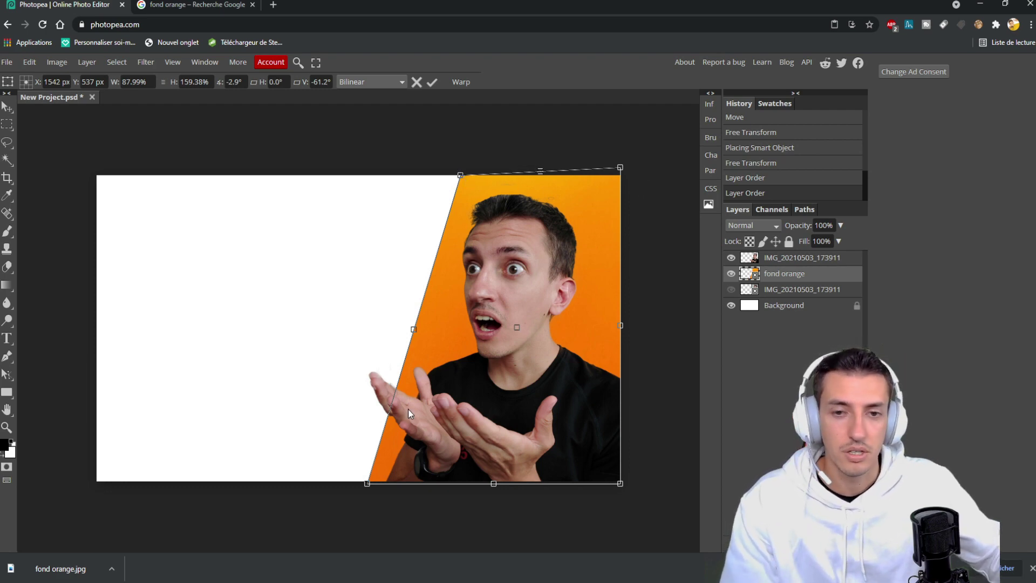
Add an Outer Glow layer style to the man's cut-out layer with its blend mode set to Normal
{"action": "left_click", "coordinate": [793, 258]}
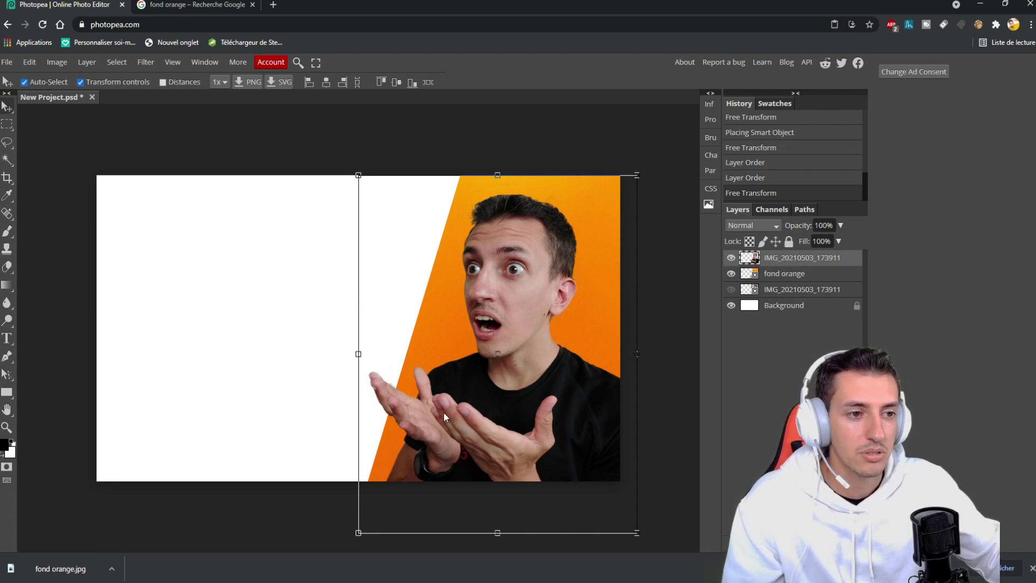
{"action": "right_click", "coordinate": [811, 258]}
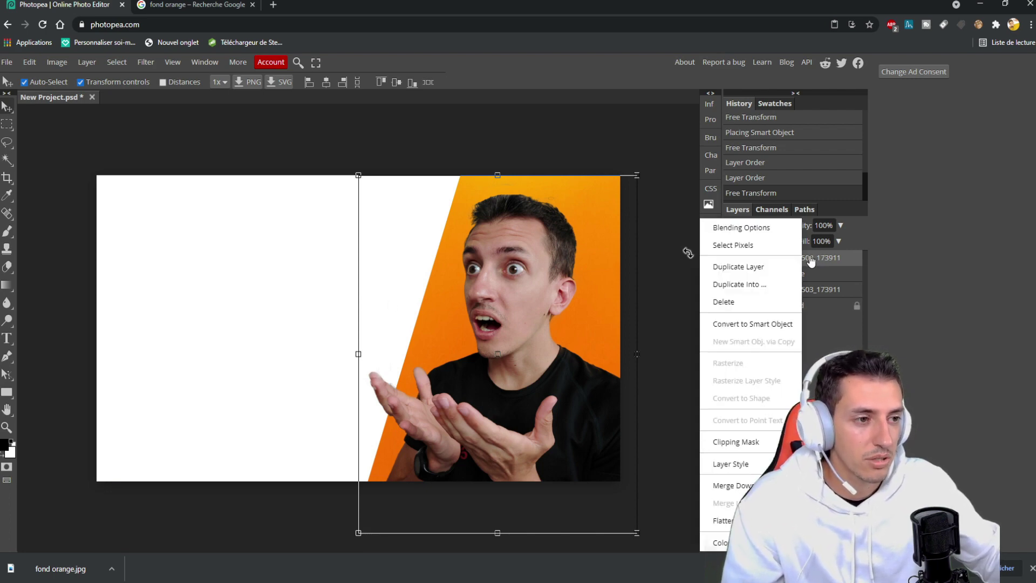
{"action": "left_click", "coordinate": [758, 231]}
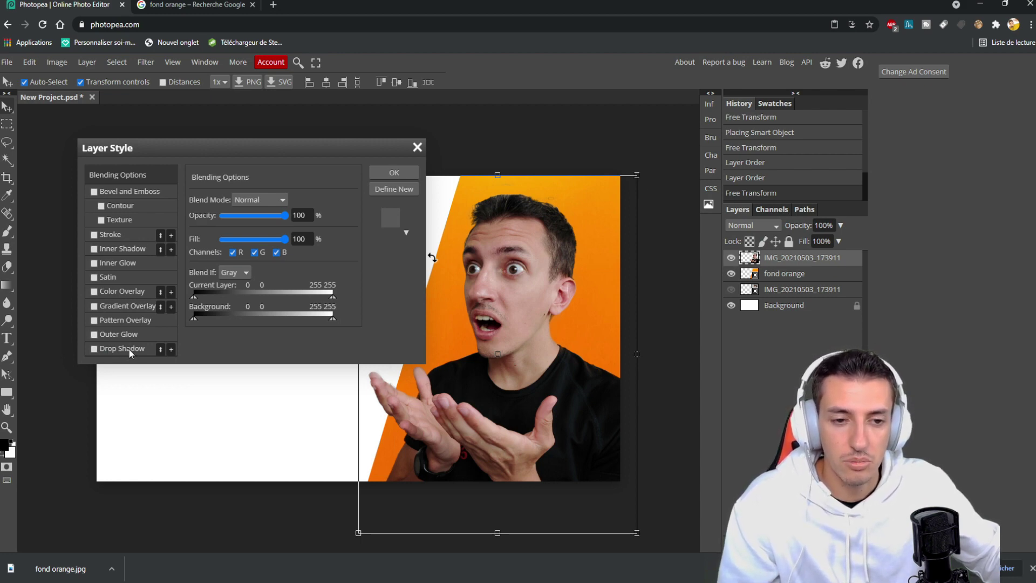
{"action": "left_click", "coordinate": [94, 334]}
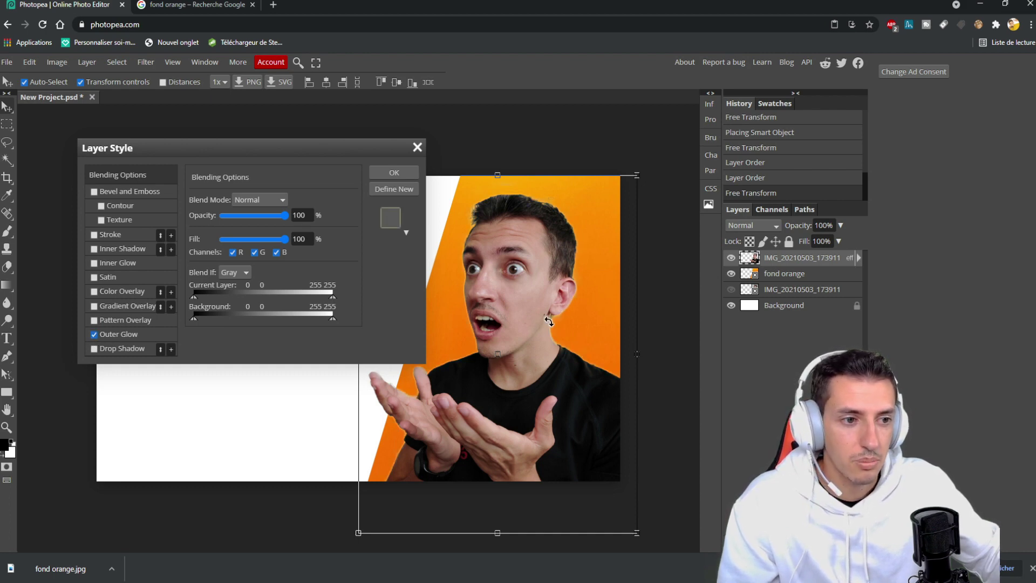
{"action": "left_click", "coordinate": [121, 335]}
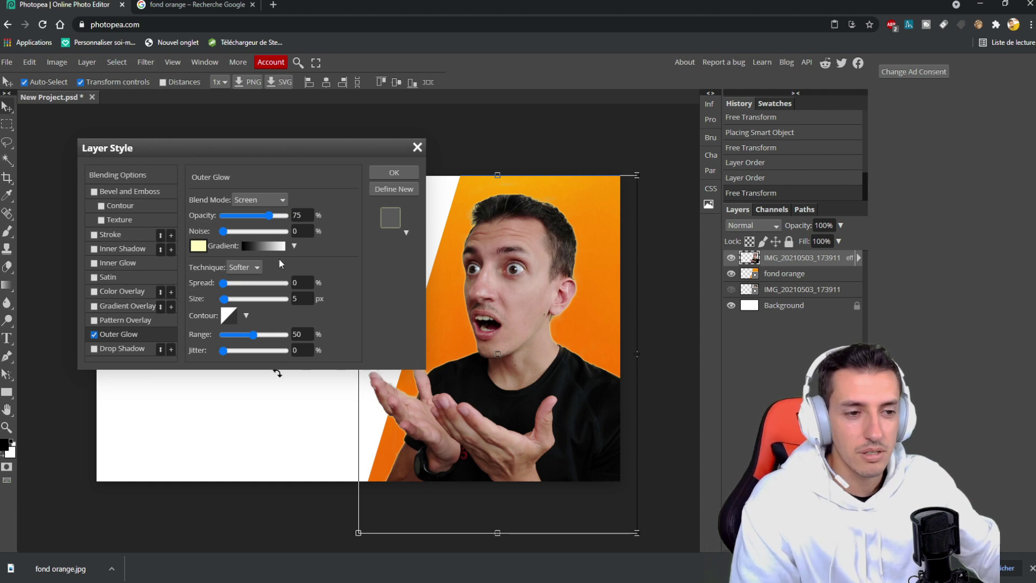
{"action": "left_click", "coordinate": [263, 199]}
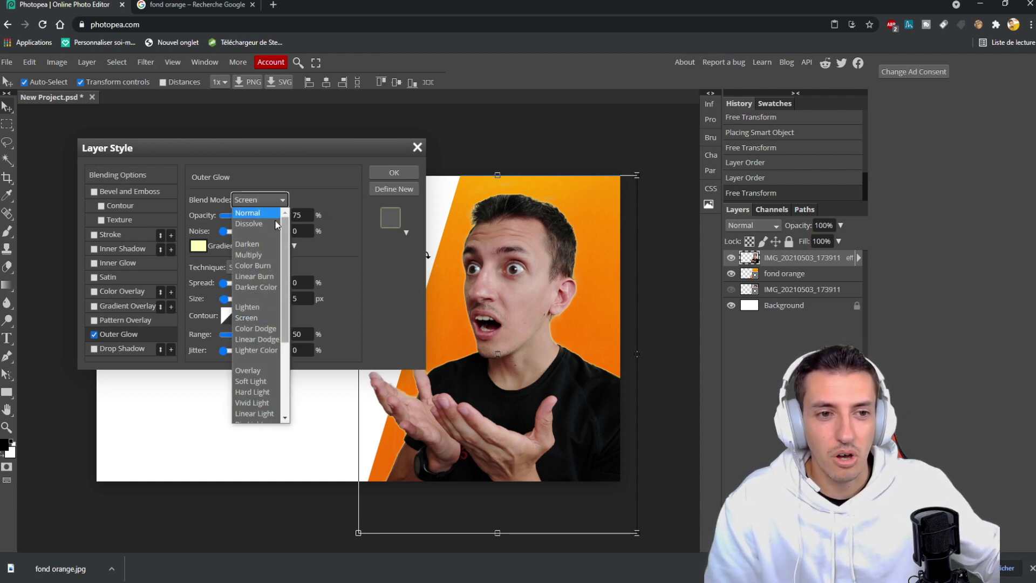
{"action": "left_click", "coordinate": [252, 214]}
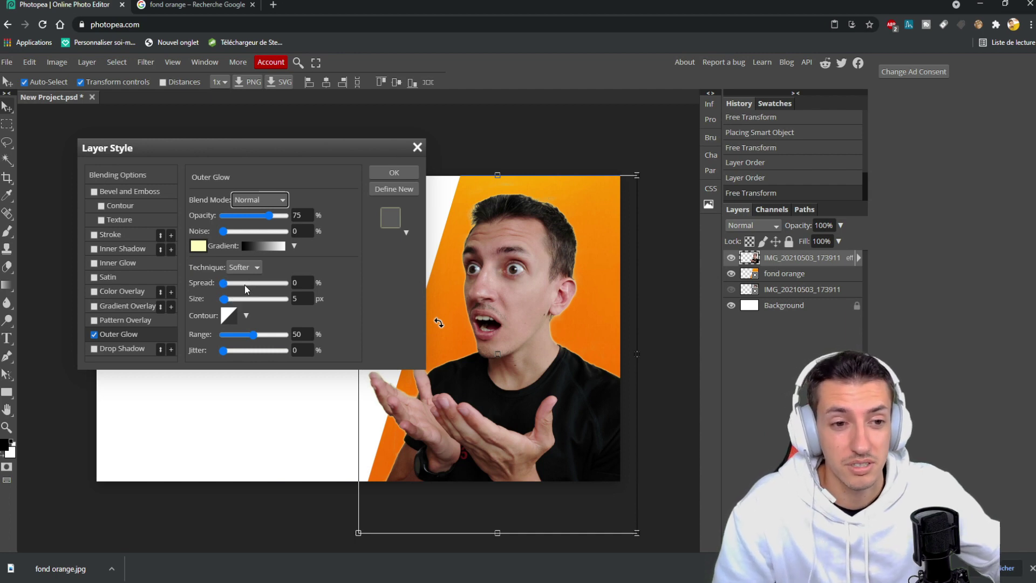
Enlarge the outer glow to 81 px and change its colour to white (ffffff)
{"action": "left_click_drag", "start_coordinate": [223, 298], "coordinate": [248, 299]}
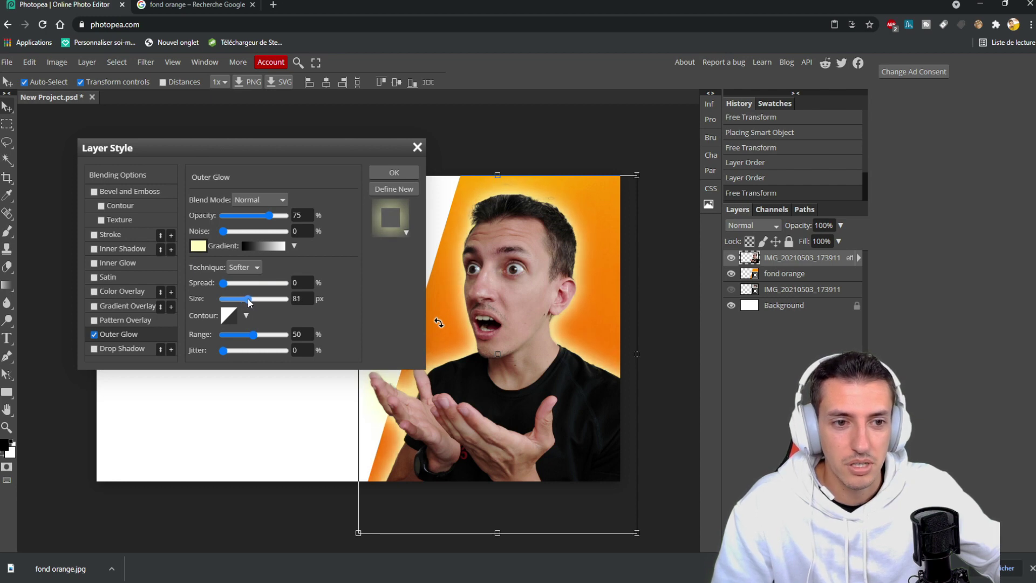
{"action": "left_click", "coordinate": [198, 246]}
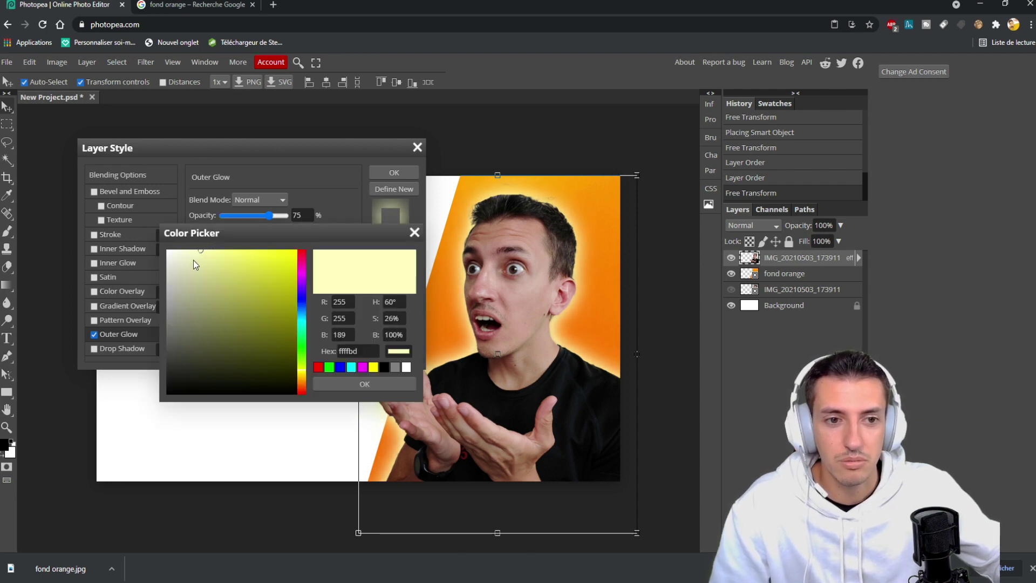
{"action": "left_click_drag", "start_coordinate": [193, 260], "coordinate": [155, 230]}
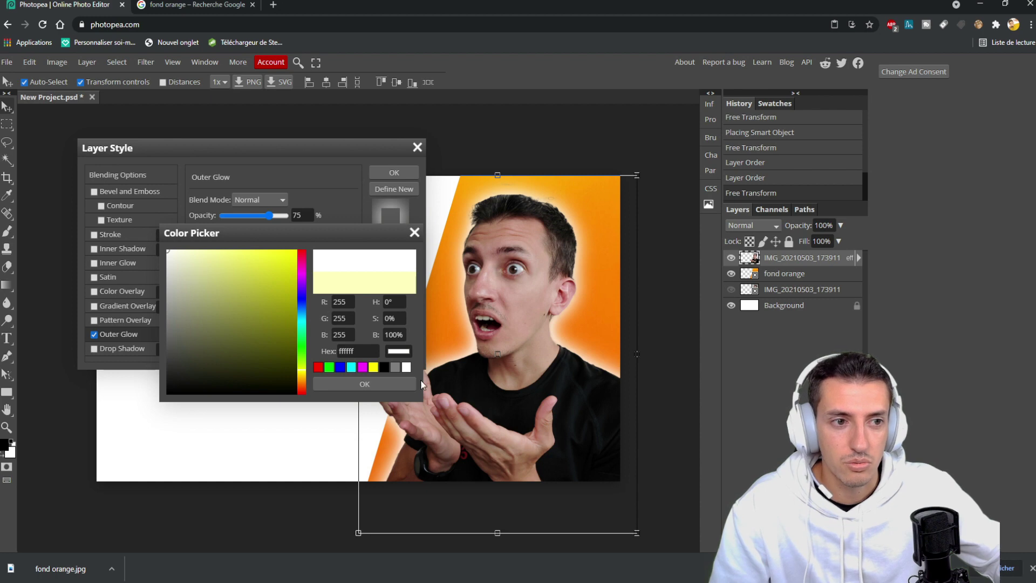
{"action": "left_click", "coordinate": [371, 384]}
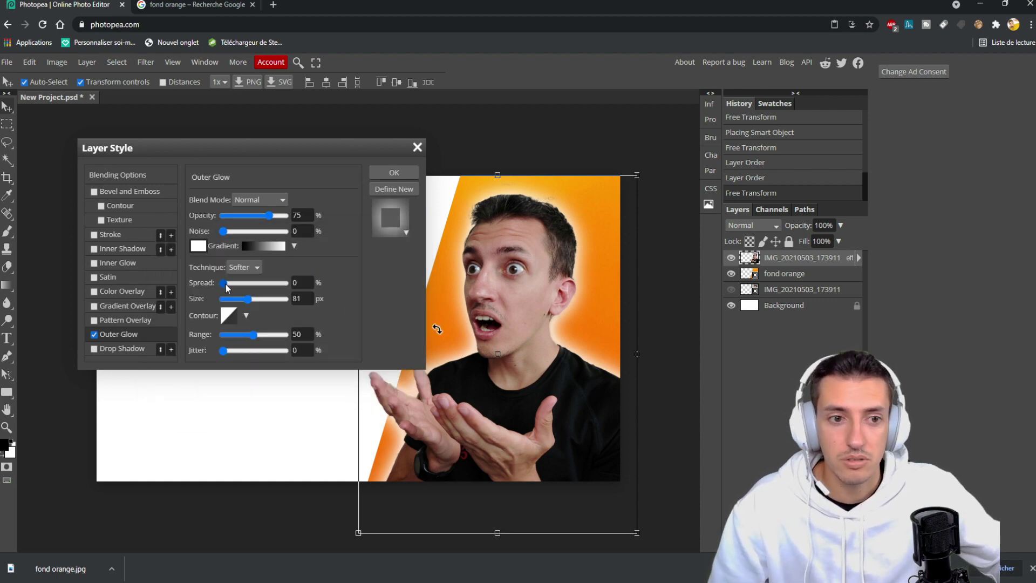
Tune the outer glow to 100% opacity, 0% spread, 40 px size and 56% range, and apply the layer style
{"action": "mouse_move", "coordinate": [223, 283]}
{"action": "left_mouse_down"}
{"action": "mouse_move", "coordinate": [286, 285]}
{"action": "mouse_move", "coordinate": [230, 301]}
{"action": "left_mouse_up"}
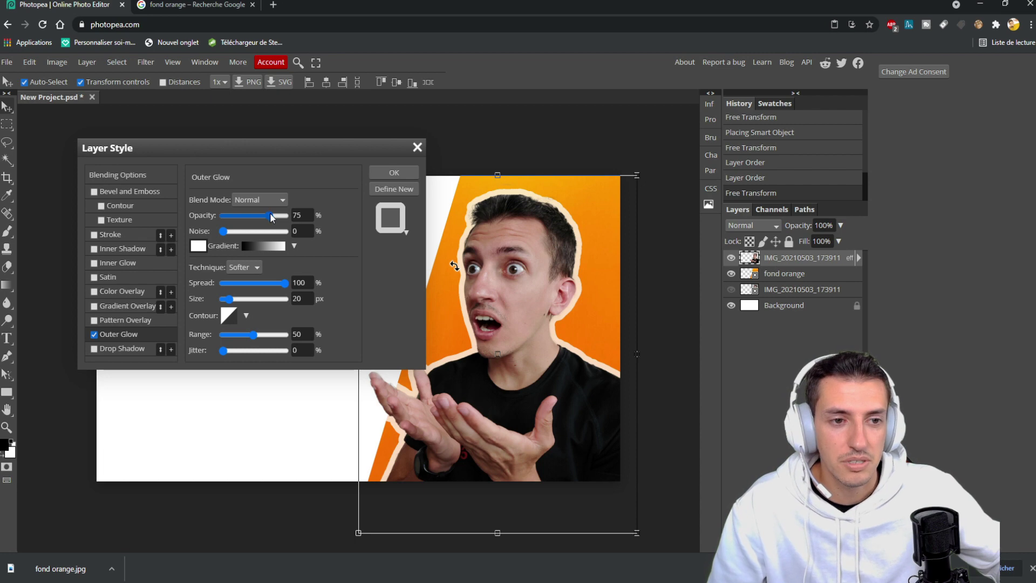
{"action": "left_click_drag", "start_coordinate": [269, 215], "coordinate": [300, 216]}
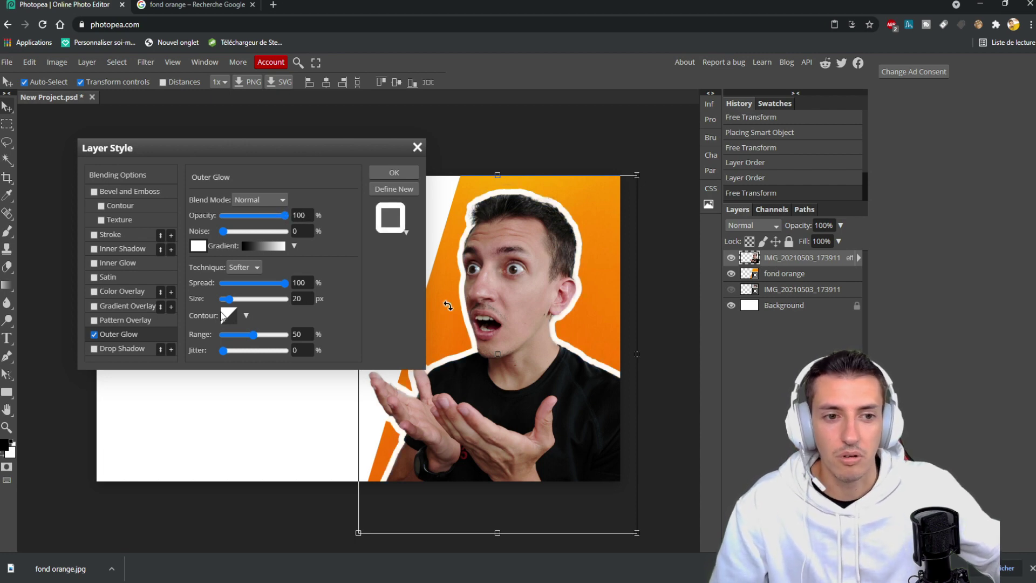
{"action": "left_click_drag", "start_coordinate": [235, 303], "coordinate": [227, 301]}
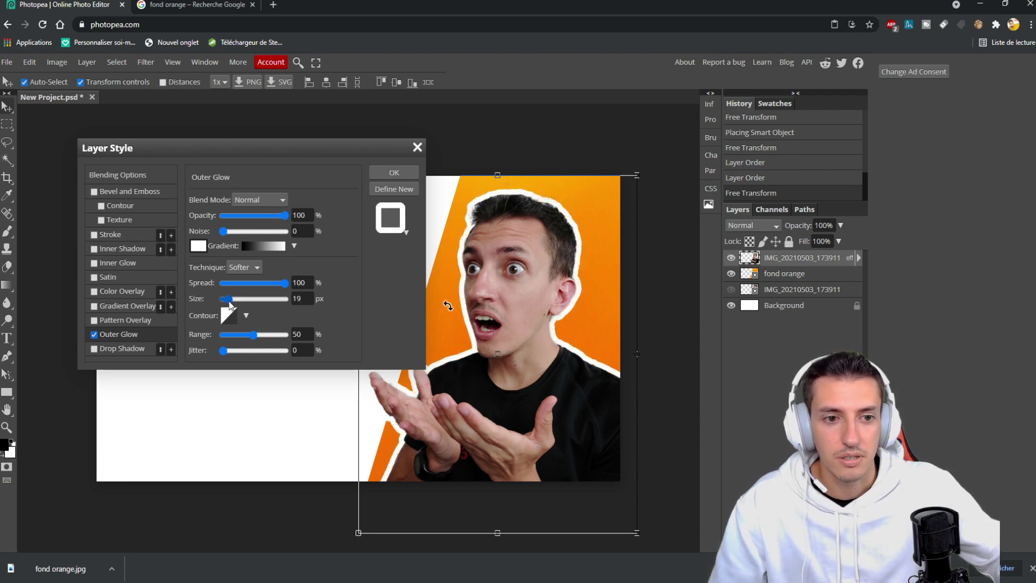
{"action": "mouse_move", "coordinate": [254, 334]}
{"action": "left_mouse_down"}
{"action": "mouse_move", "coordinate": [228, 334]}
{"action": "mouse_move", "coordinate": [257, 334]}
{"action": "left_mouse_up"}
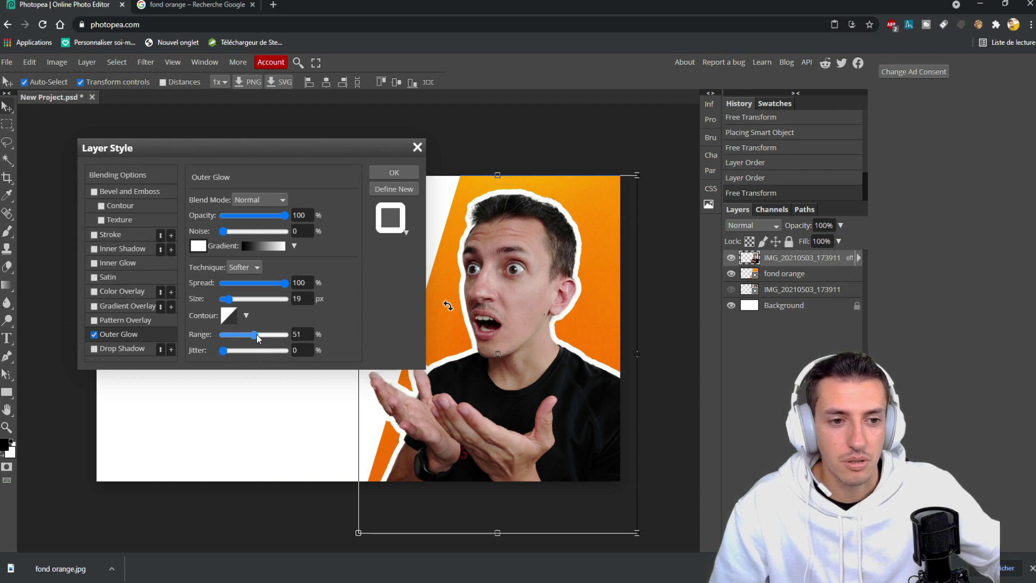
{"action": "mouse_move", "coordinate": [230, 302]}
{"action": "left_mouse_down"}
{"action": "mouse_move", "coordinate": [241, 283]}
{"action": "mouse_move", "coordinate": [220, 283]}
{"action": "mouse_move", "coordinate": [236, 302]}
{"action": "left_mouse_up"}
{"action": "left_click", "coordinate": [227, 301]}
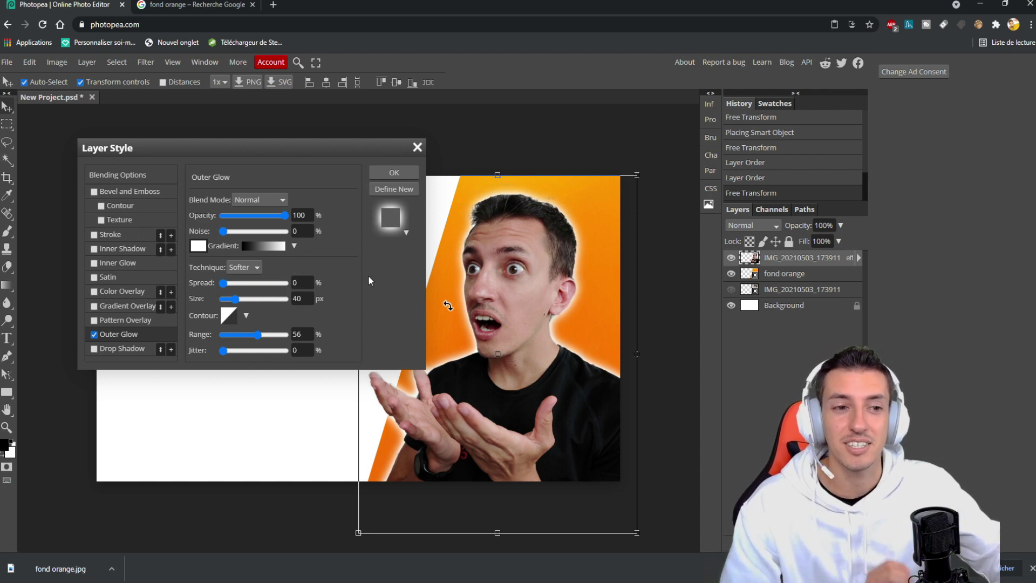
{"action": "left_click", "coordinate": [394, 174]}
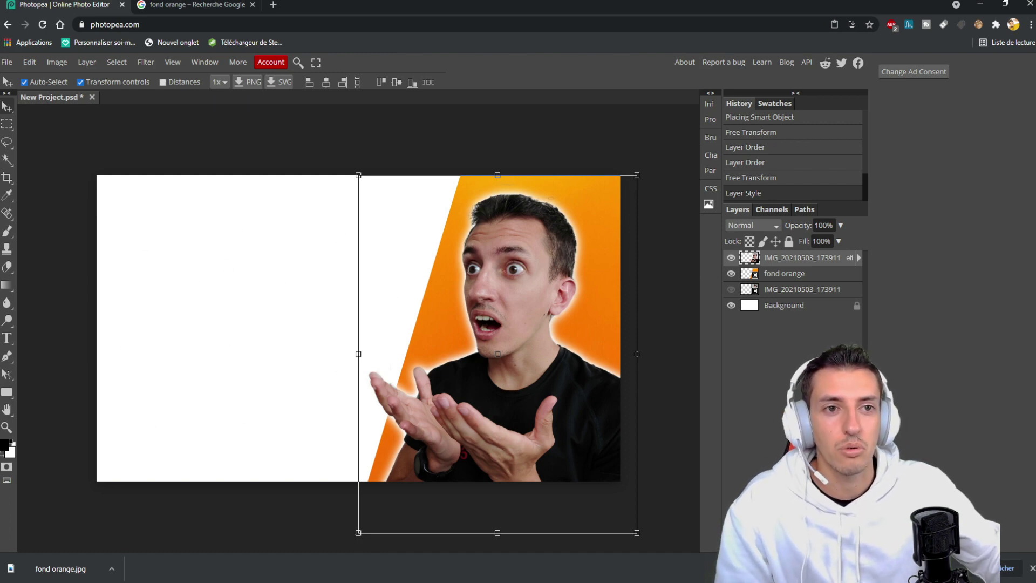
Return to the Google Images results and replace the search with "rocket league"
{"action": "left_click", "coordinate": [221, 1]}
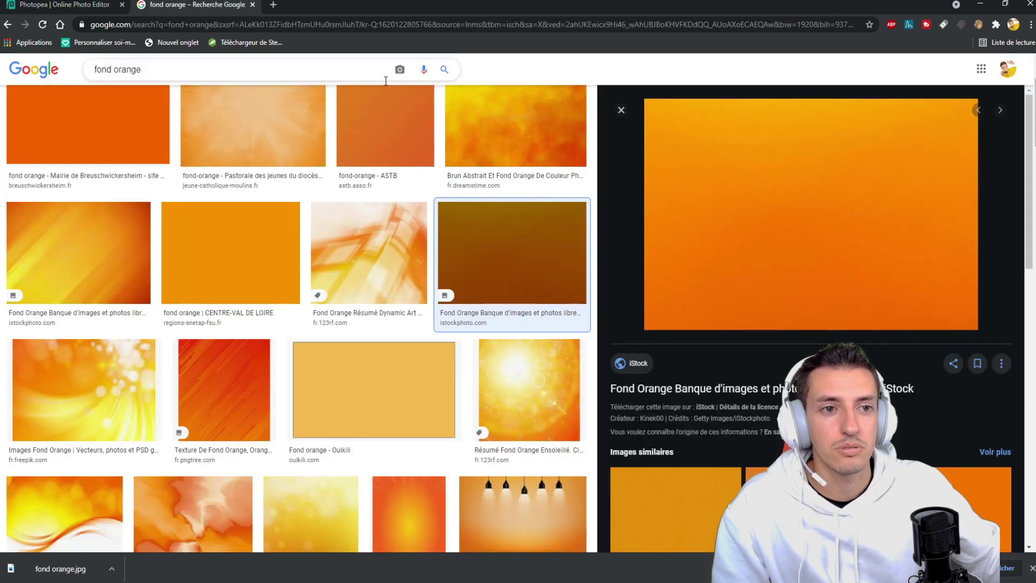
{"action": "scroll", "coordinate": [243, 81], "scroll_direction": "up", "scroll_amount": 3}
{"action": "left_click_drag", "start_coordinate": [155, 75], "coordinate": [3, 63]}
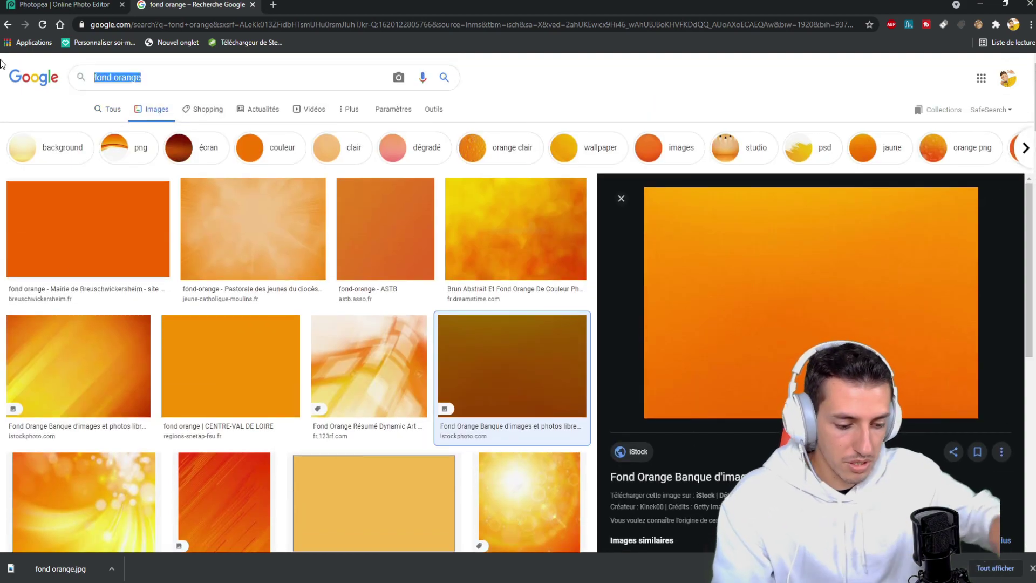
{"action": "type", "text": "rocket league"}
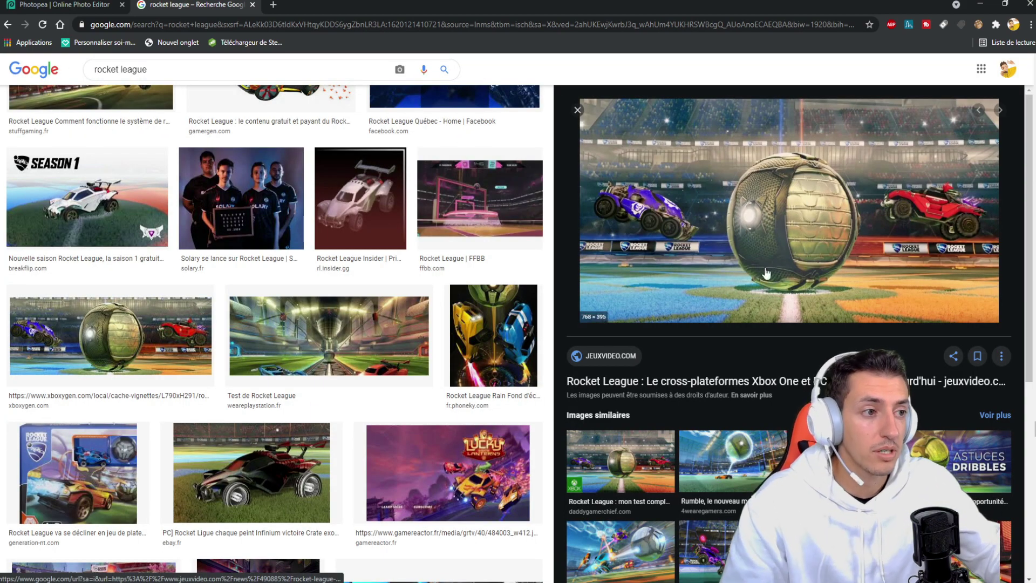
Save the jeuxvideo.com picture of the ball between two cars to the desktop as "rocket league"
{"action": "right_click", "coordinate": [842, 206]}
{"action": "left_click", "coordinate": [876, 348]}
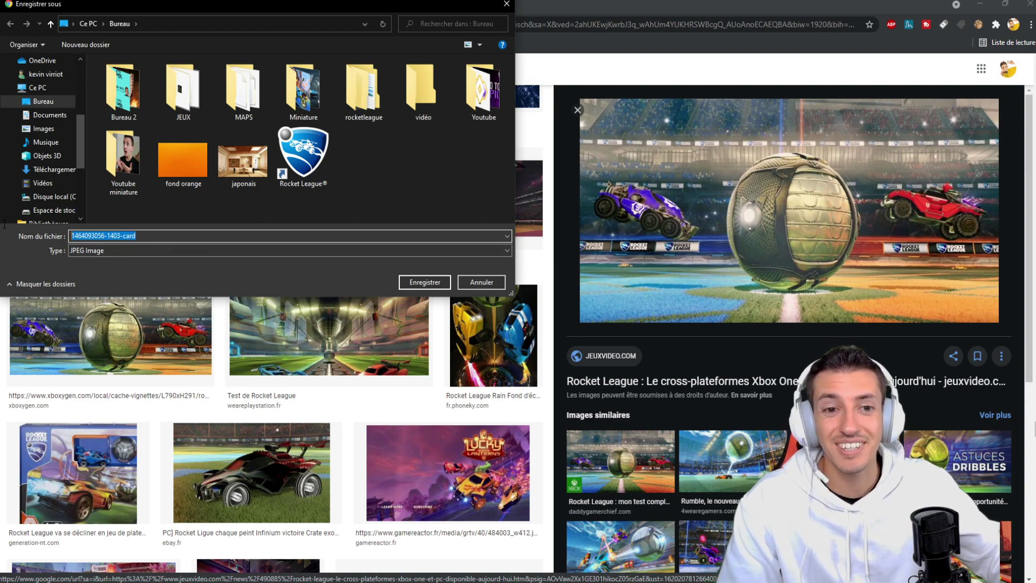
{"action": "type", "text": "rocket league"}
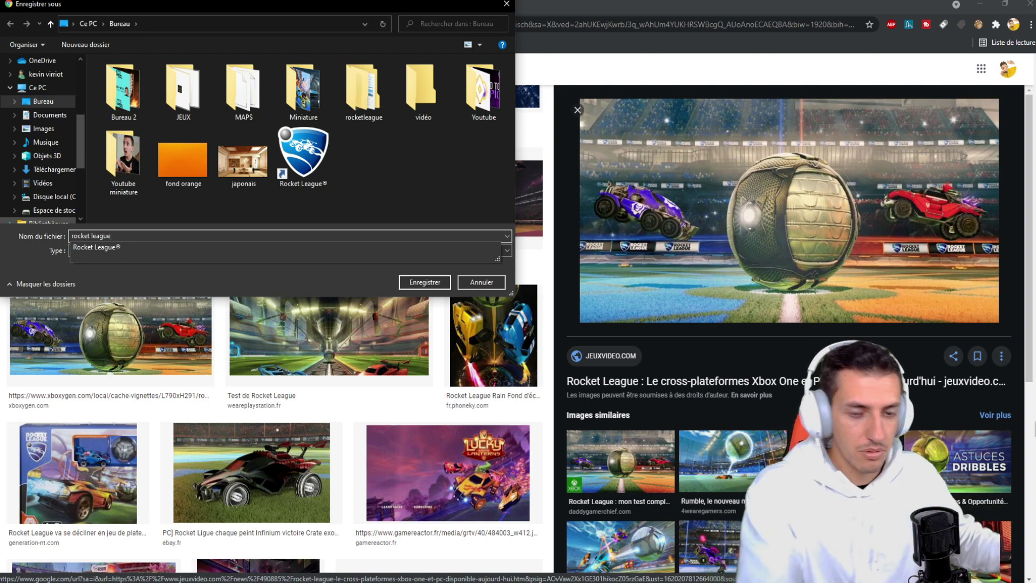
{"action": "key", "text": "Return"}
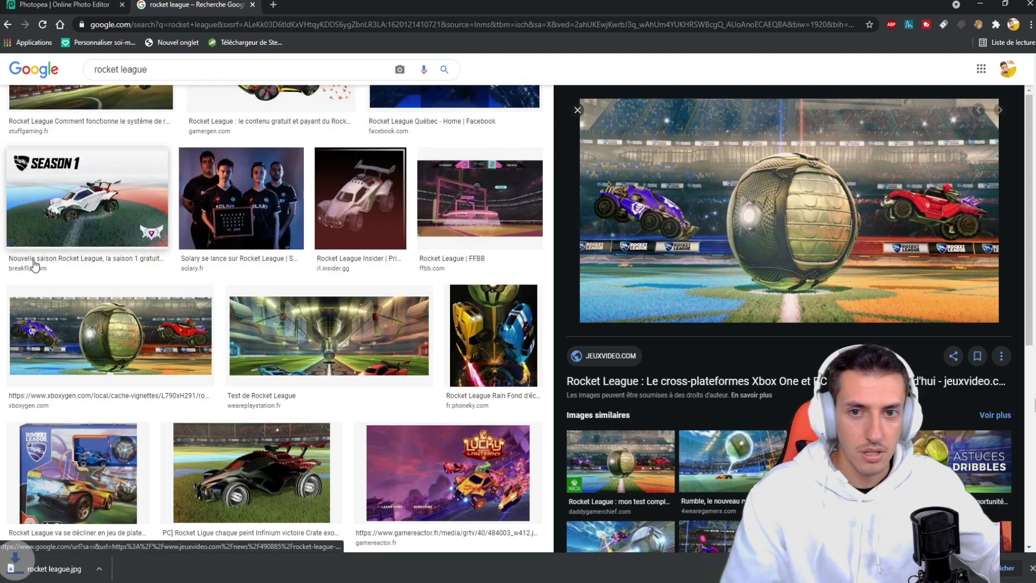
Place rocket league.jpg from the desktop into the Photopea project and enlarge it from the canvas's upper-left corner to cover the full height
{"action": "left_click", "coordinate": [64, 6]}
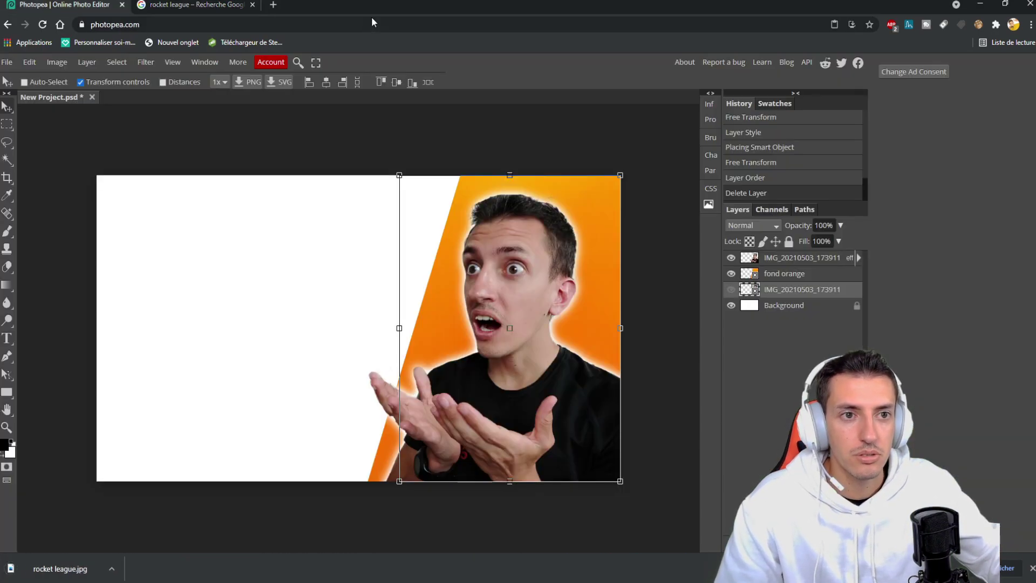
{"action": "key", "text": "super+Right"}
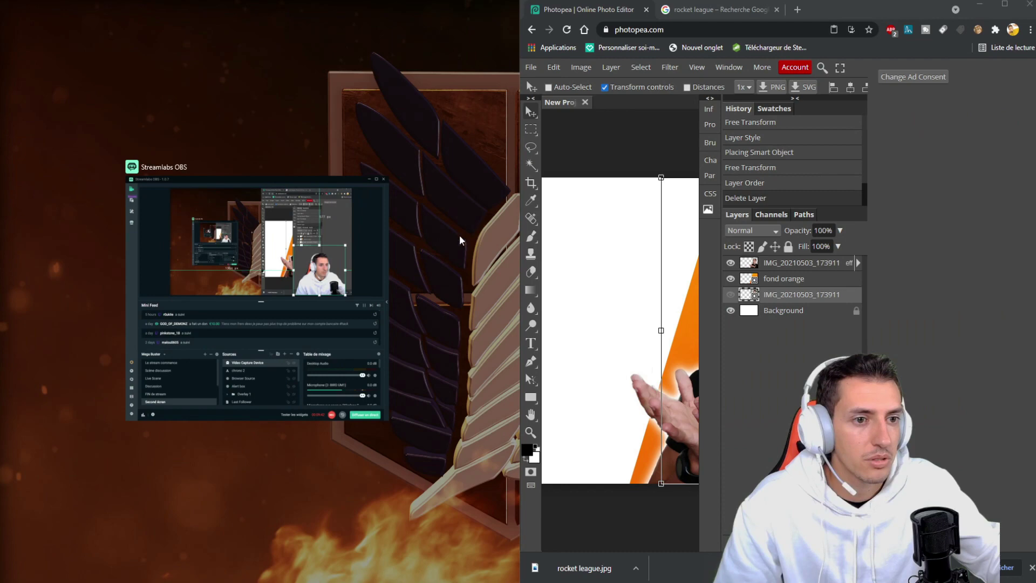
{"action": "left_click", "coordinate": [259, 324]}
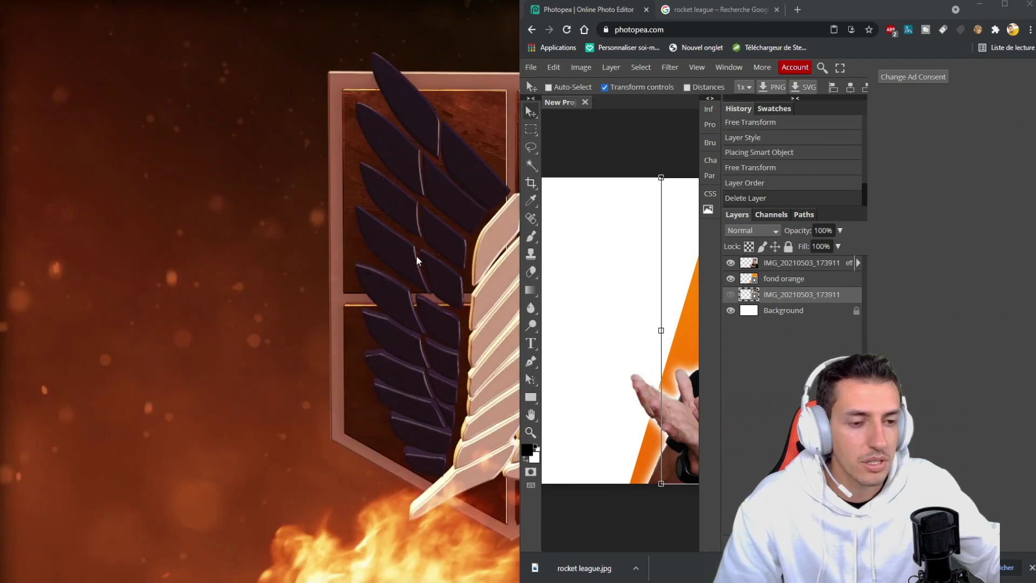
{"action": "left_click_drag", "start_coordinate": [12, 546], "coordinate": [598, 312]}
{"action": "left_click", "coordinate": [1003, 4]}
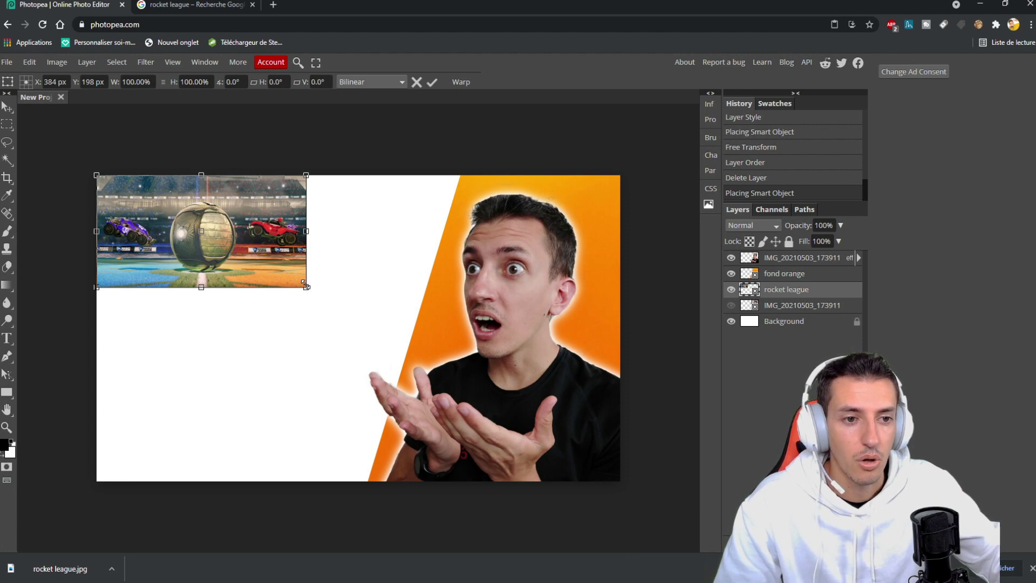
{"action": "left_click_drag", "start_coordinate": [306, 286], "coordinate": [558, 487]}
Move the rocket league layer directly beneath the fond orange layer and stretch it to 226.56% width
{"action": "left_click_drag", "start_coordinate": [799, 296], "coordinate": [797, 259]}
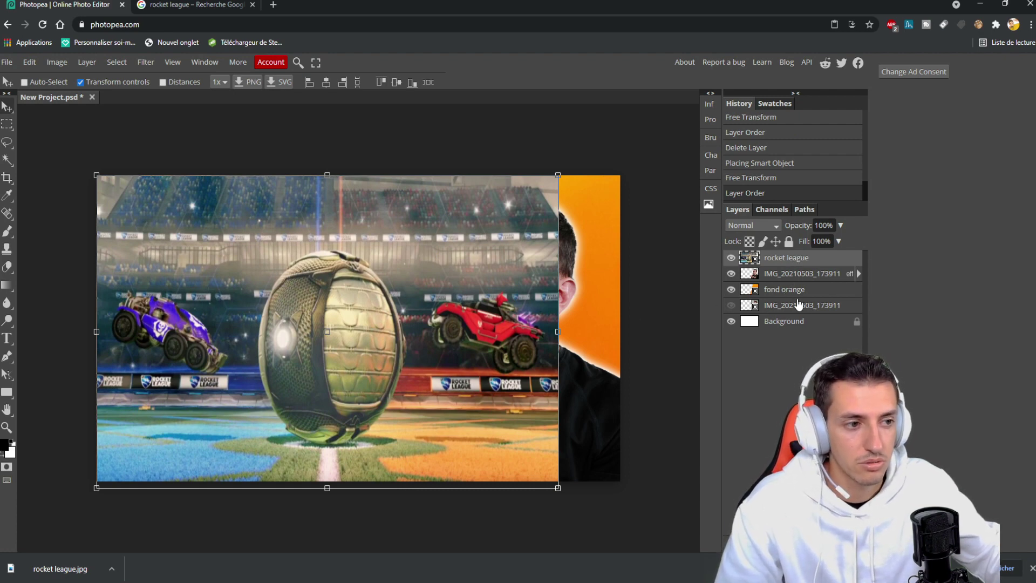
{"action": "left_click_drag", "start_coordinate": [786, 259], "coordinate": [787, 300]}
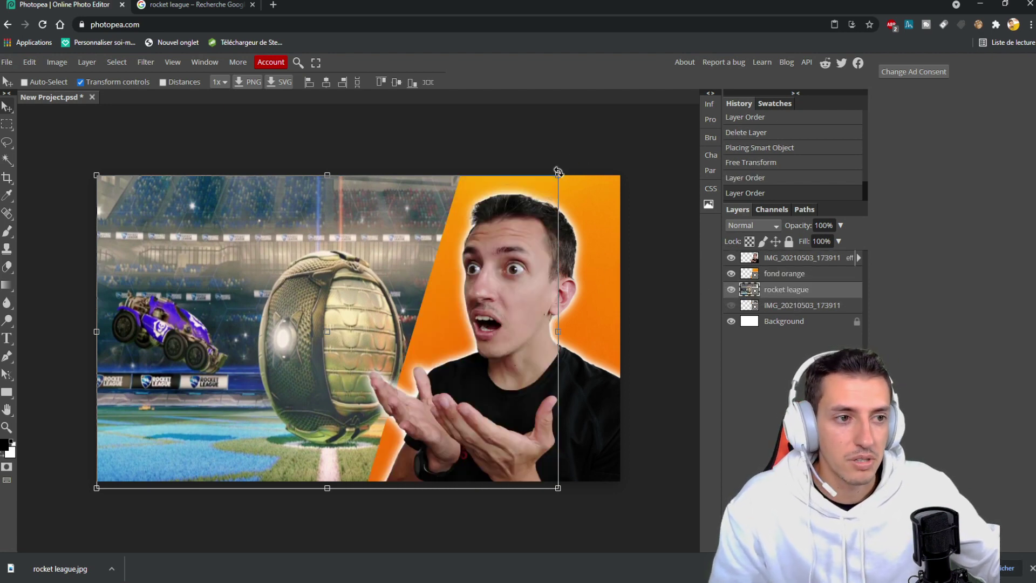
{"action": "left_click_drag", "start_coordinate": [558, 171], "coordinate": [571, 175]}
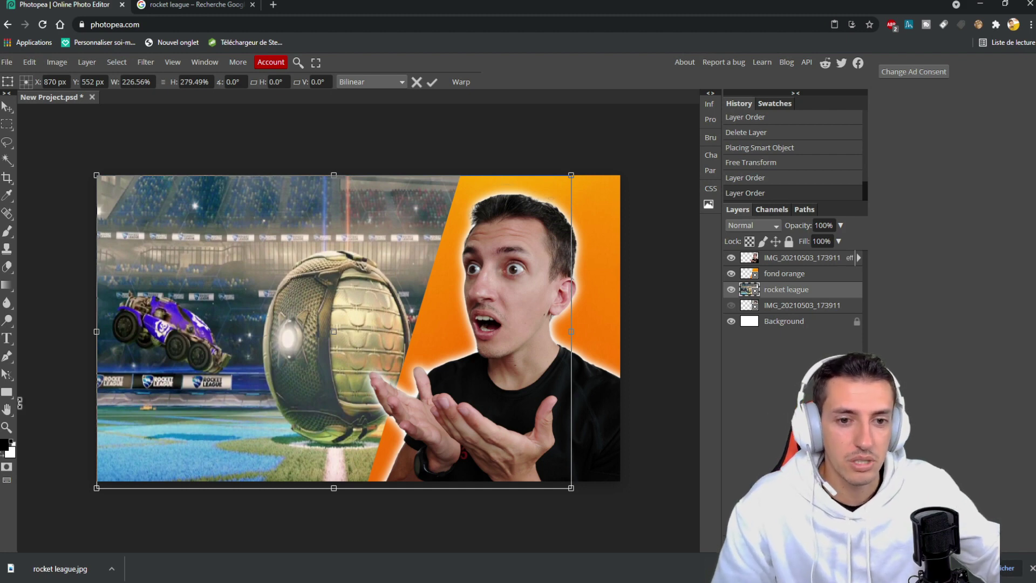
Start a text layer over the Rocket League picture and set its font to Bowlby One
{"action": "left_click", "coordinate": [7, 339]}
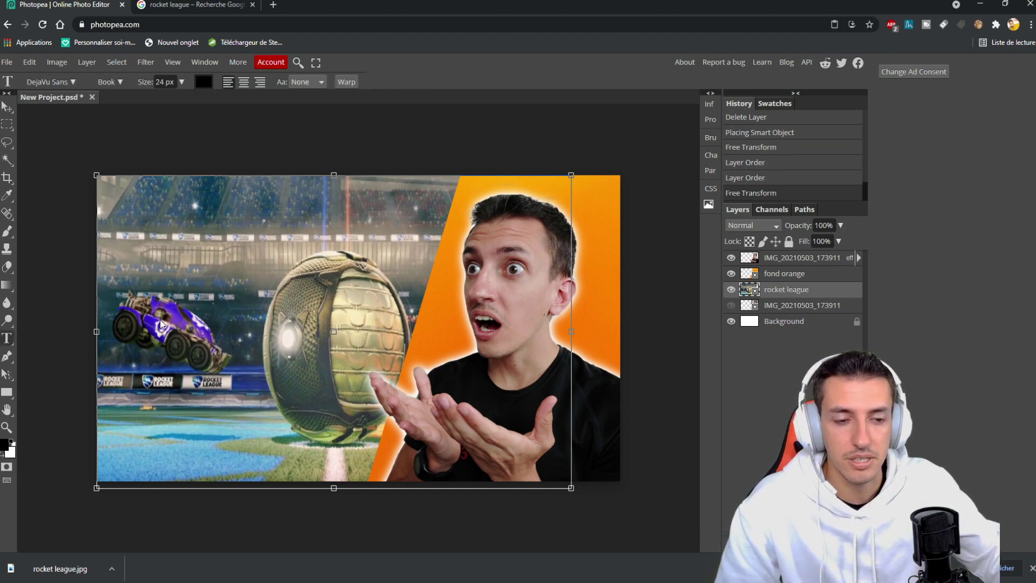
{"action": "left_click", "coordinate": [212, 281]}
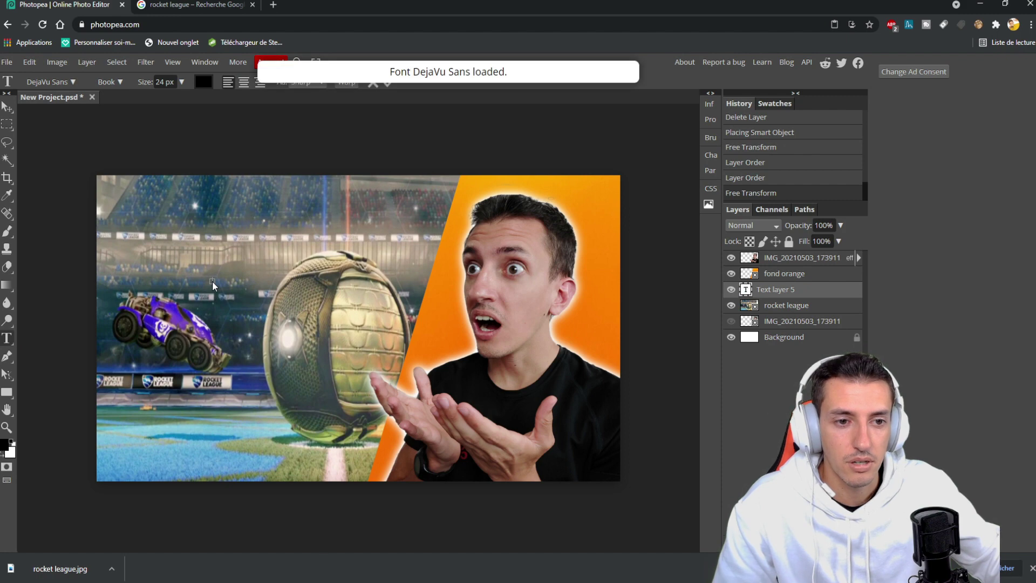
{"action": "left_click", "coordinate": [74, 81]}
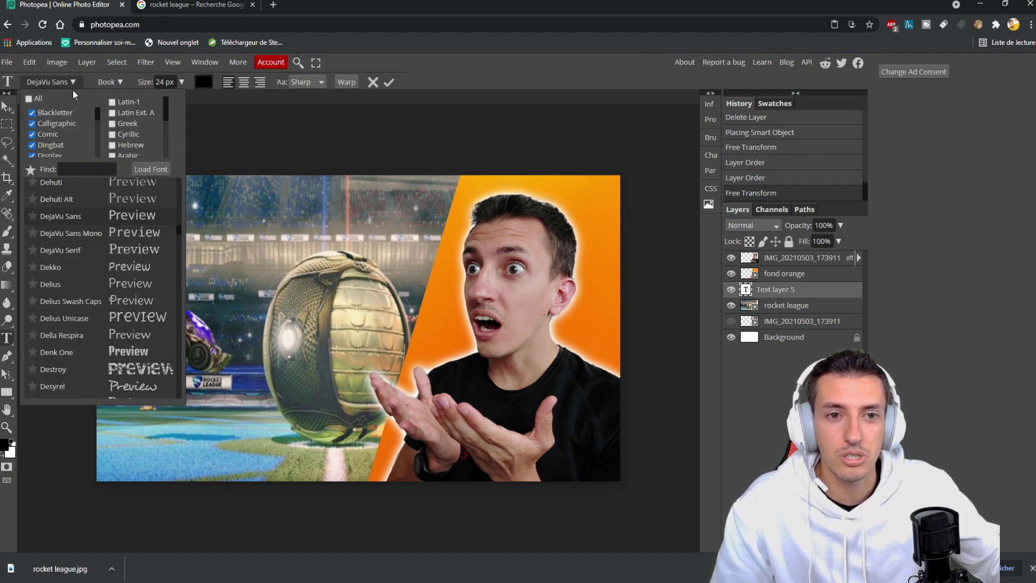
{"action": "scroll", "coordinate": [88, 251], "scroll_direction": "up", "scroll_amount": 10}
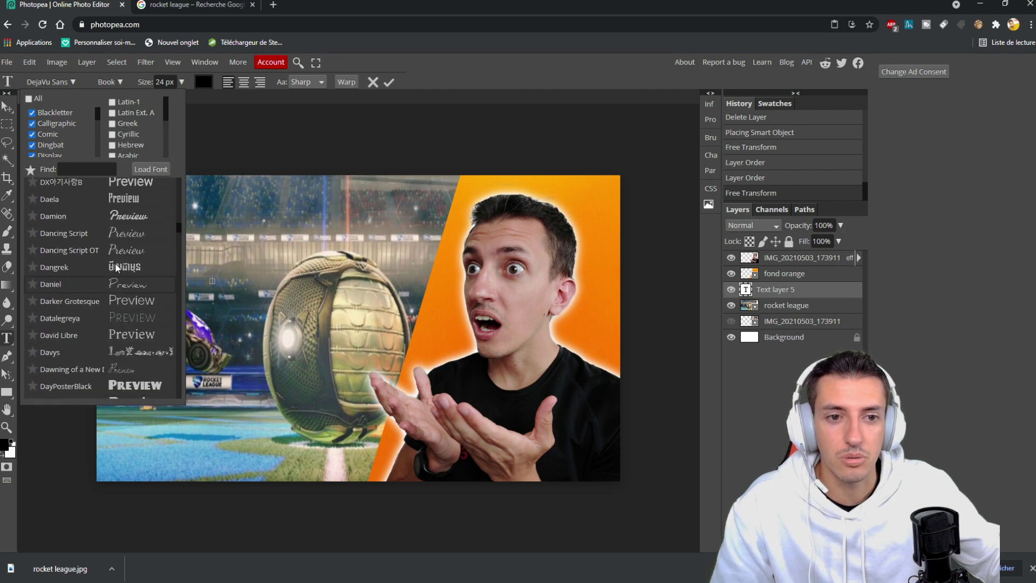
{"action": "scroll", "coordinate": [122, 262], "scroll_direction": "up", "scroll_amount": 15}
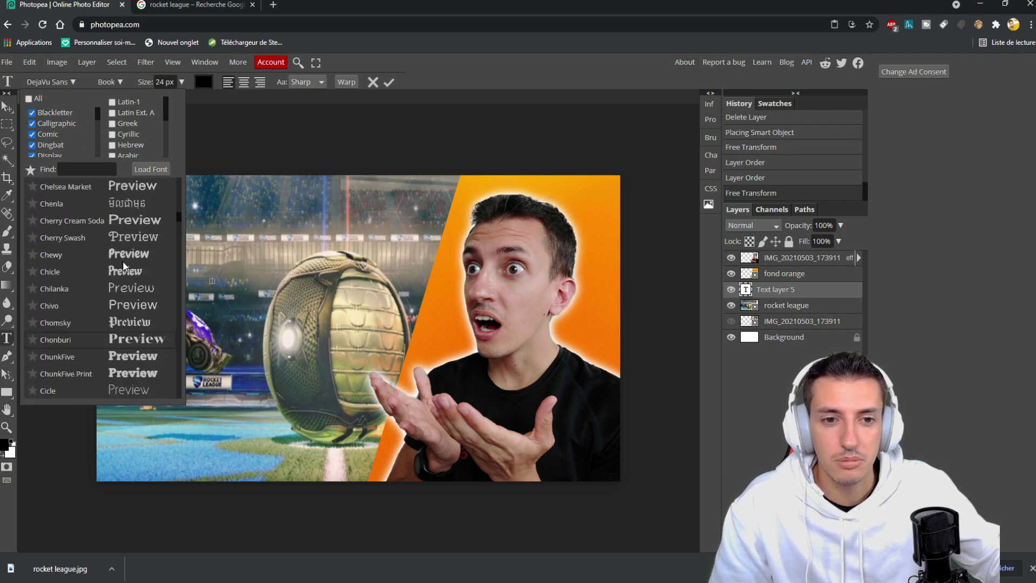
{"action": "scroll", "coordinate": [122, 259], "scroll_direction": "up", "scroll_amount": 15}
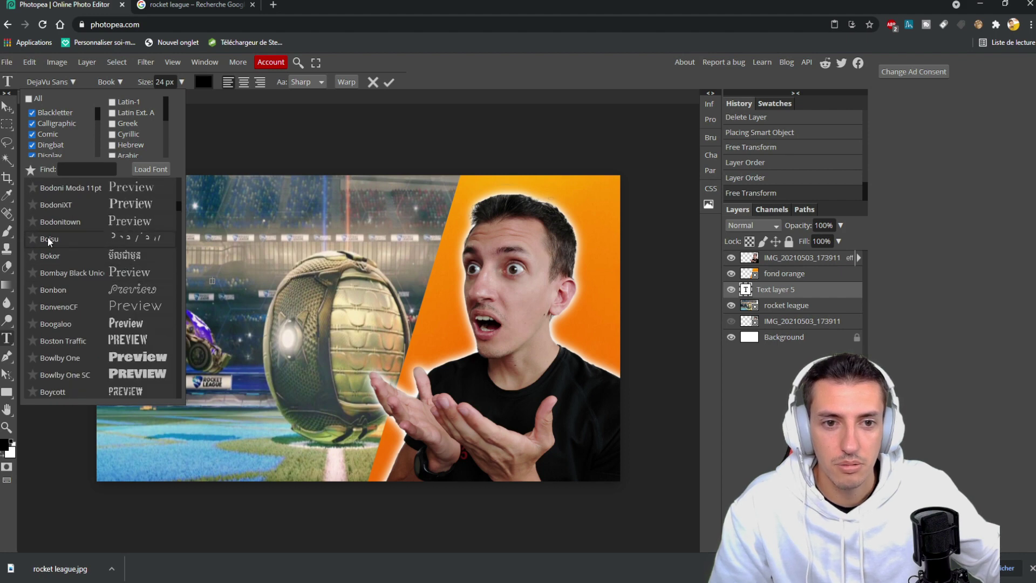
{"action": "scroll", "coordinate": [55, 234], "scroll_direction": "down", "scroll_amount": 2}
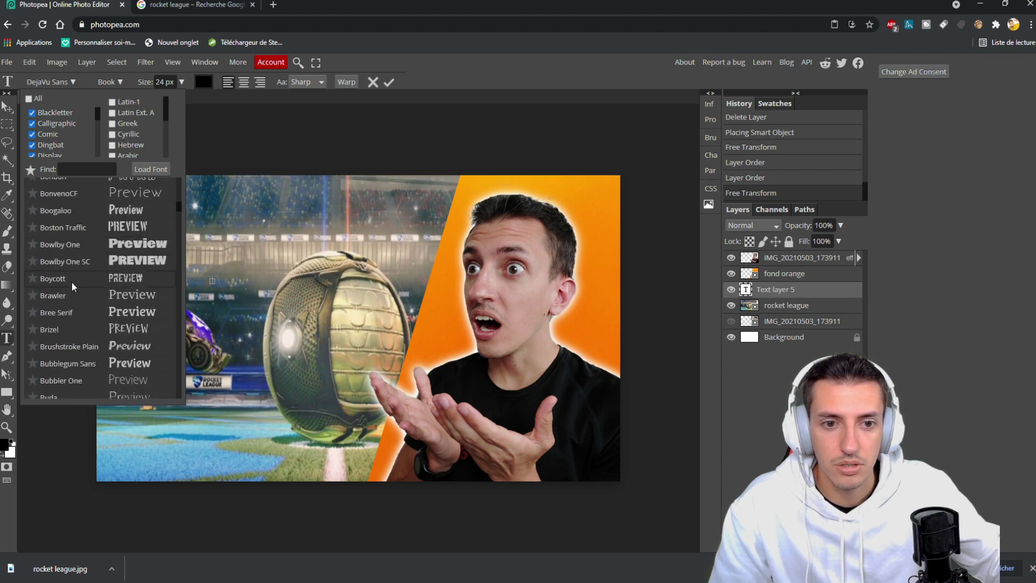
{"action": "left_click", "coordinate": [61, 245]}
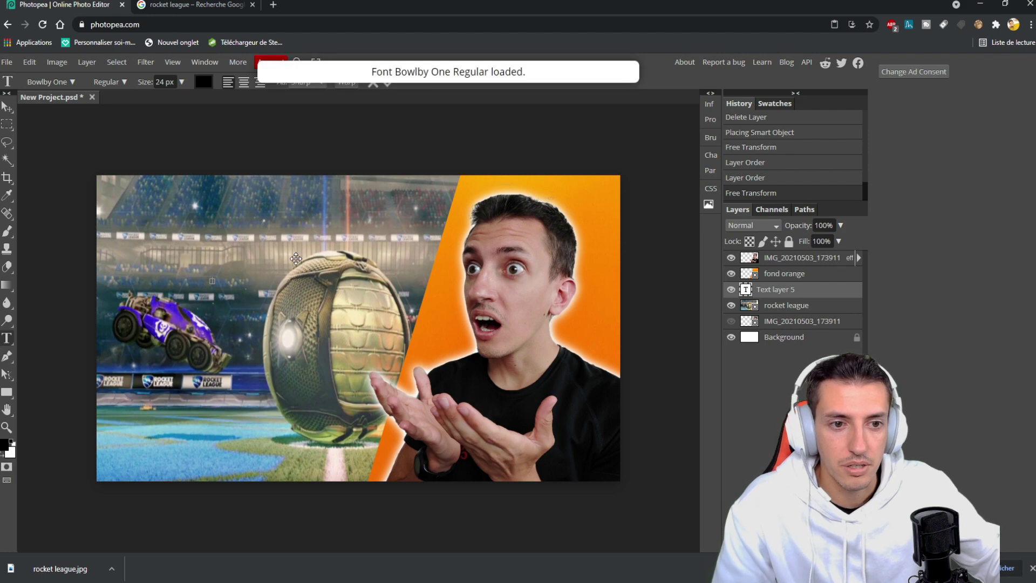
Set the text size to 150 px and enter "TUTO" in the new text layer
{"action": "left_click", "coordinate": [182, 82]}
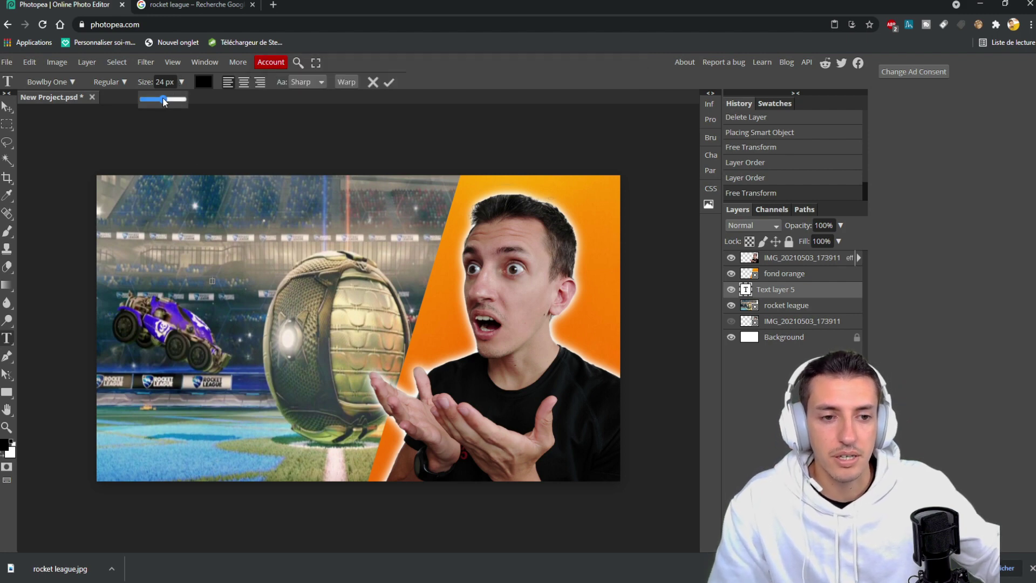
{"action": "left_click_drag", "start_coordinate": [145, 99], "coordinate": [241, 102]}
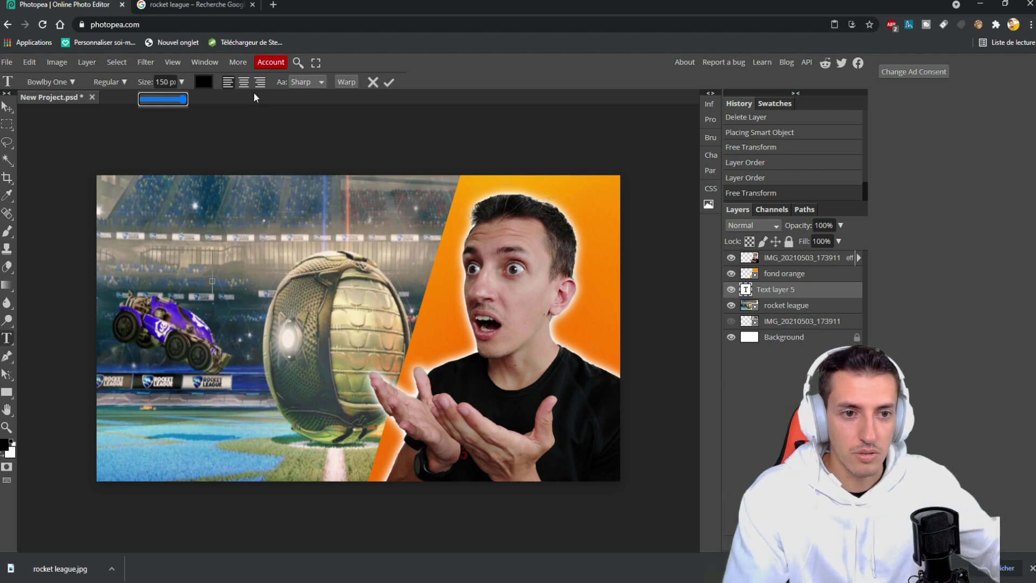
{"action": "type", "text": "T"}
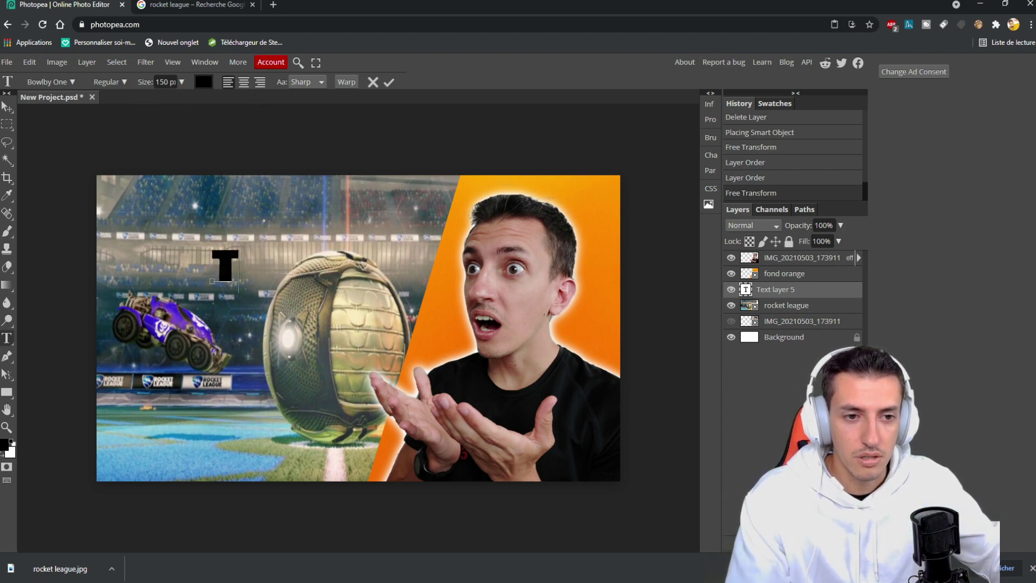
{"action": "type", "text": "UPO"}
{"action": "key", "text": "BackSpace"}
{"action": "key", "text": "BackSpace"}
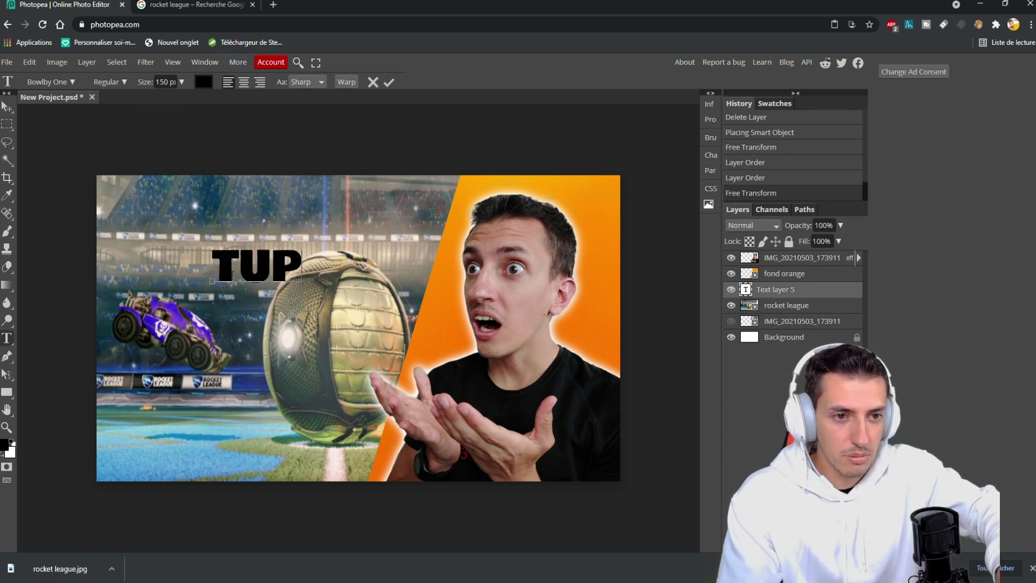
{"action": "type", "text": "TO"}
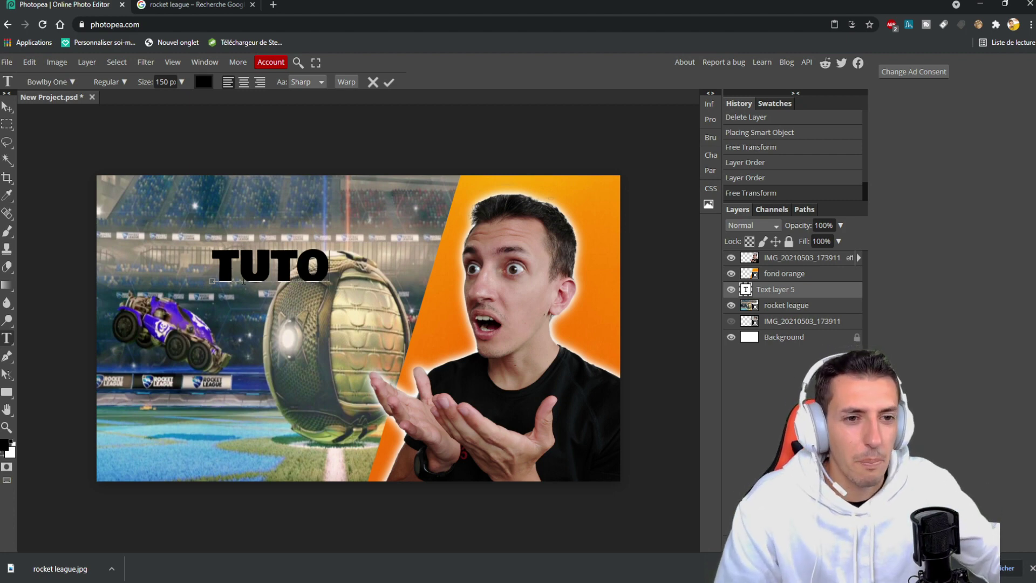
Scale the TUTO text to about 179% width and 216% height and move it to about X 640 px, Y 323 px
{"action": "left_click", "coordinate": [7, 107]}
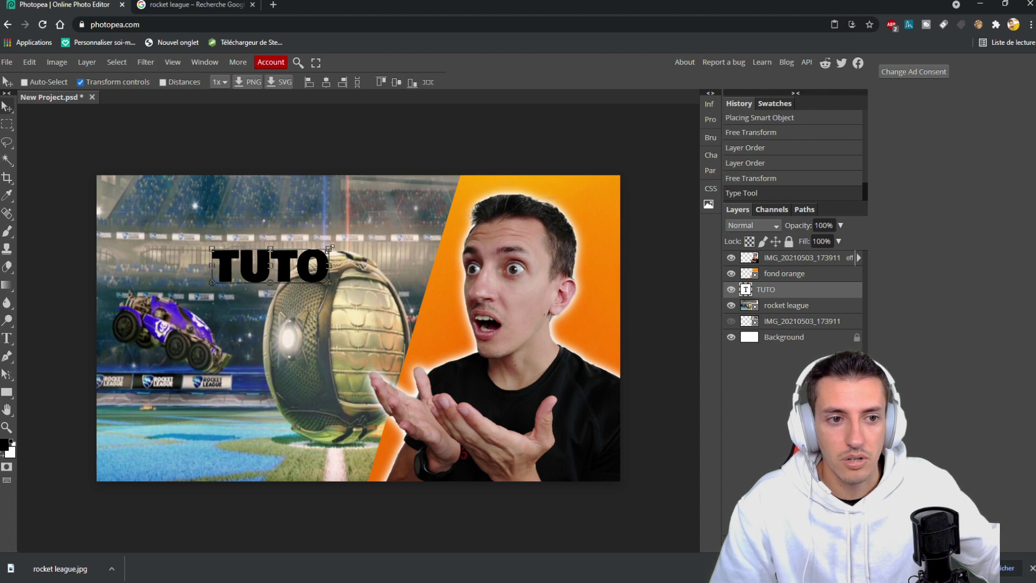
{"action": "left_click_drag", "start_coordinate": [331, 248], "coordinate": [383, 224]}
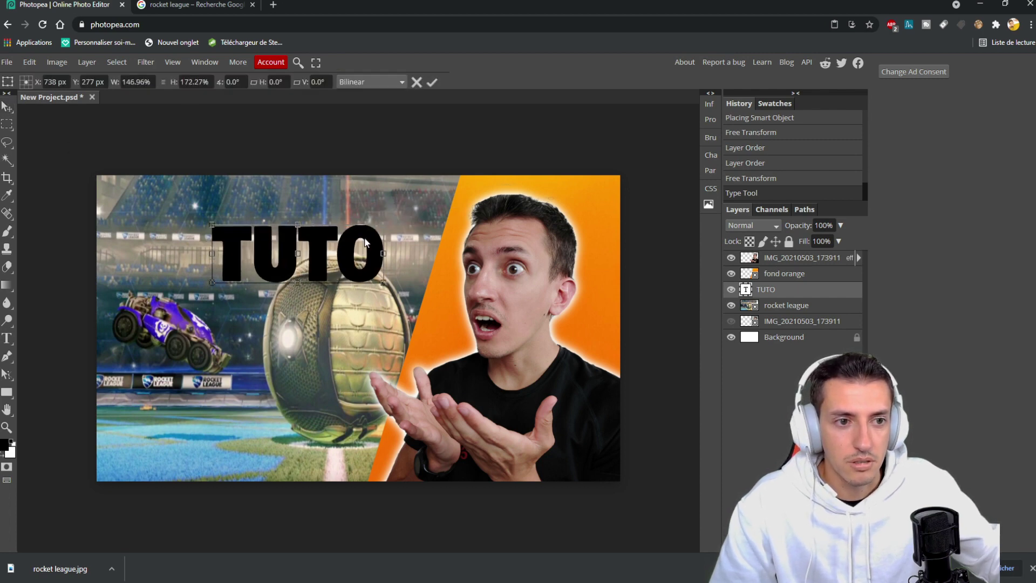
{"action": "left_click_drag", "start_coordinate": [382, 222], "coordinate": [420, 210]}
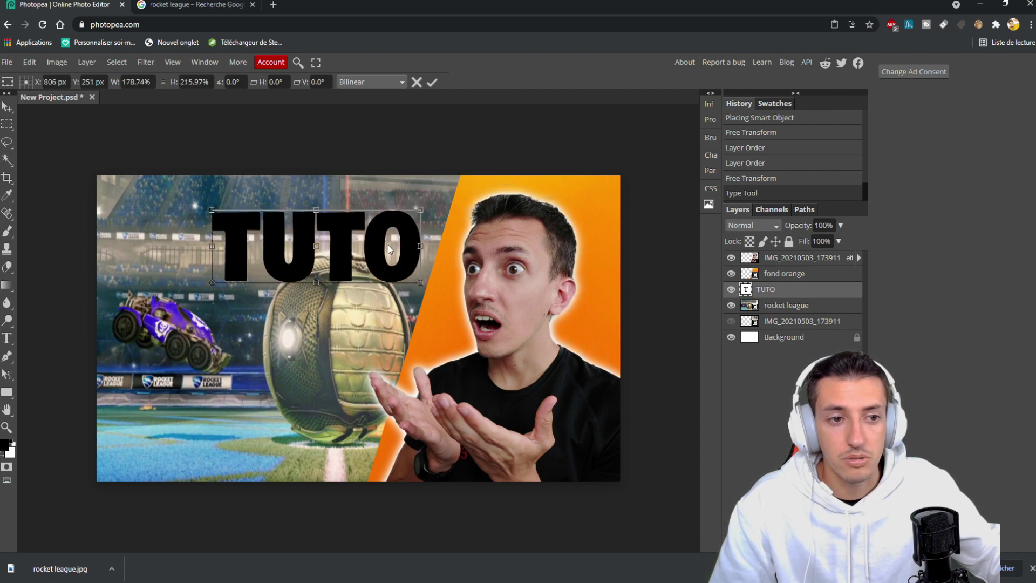
{"action": "left_click_drag", "start_coordinate": [385, 246], "coordinate": [341, 266]}
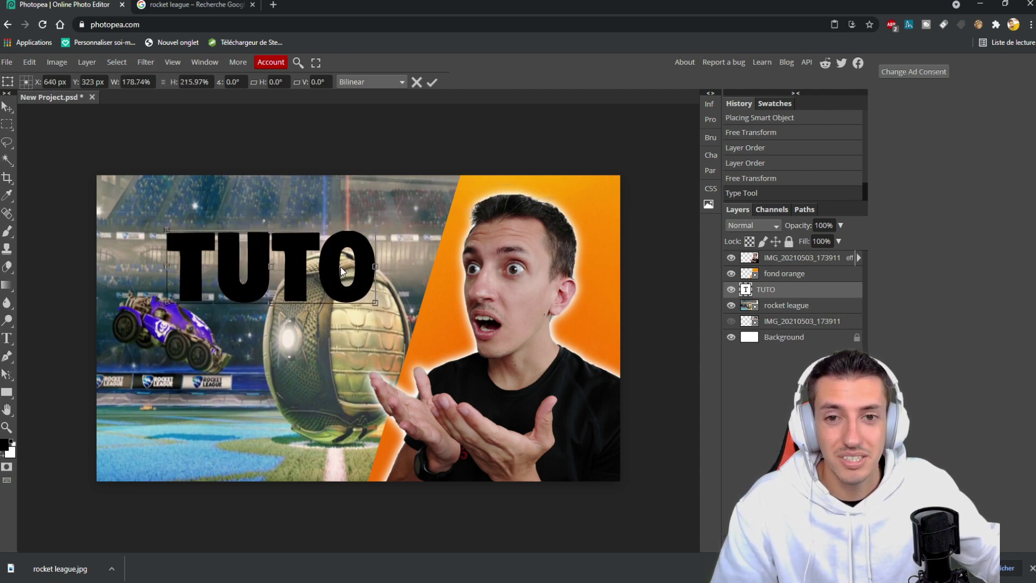
{"action": "key", "text": "Return"}
Recolour the TUTO text orange with hex ff9700 and finish editing the text
{"action": "double_click", "coordinate": [294, 264]}
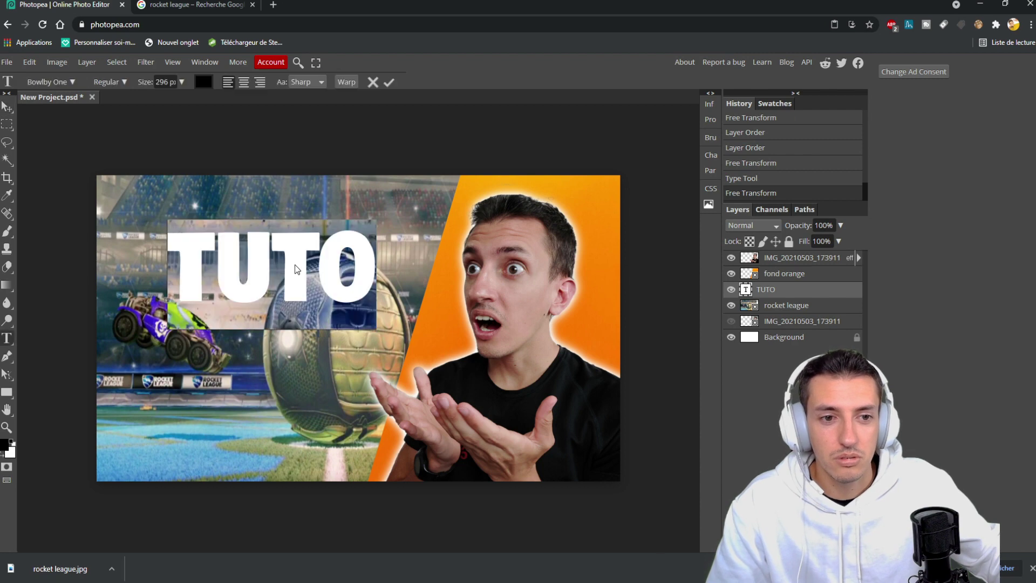
{"action": "left_click", "coordinate": [204, 82]}
{"action": "mouse_move", "coordinate": [135, 194]}
{"action": "left_mouse_down"}
{"action": "mouse_move", "coordinate": [62, 166]}
{"action": "mouse_move", "coordinate": [57, 153]}
{"action": "mouse_move", "coordinate": [214, 216]}
{"action": "mouse_move", "coordinate": [212, 241]}
{"action": "left_mouse_up"}
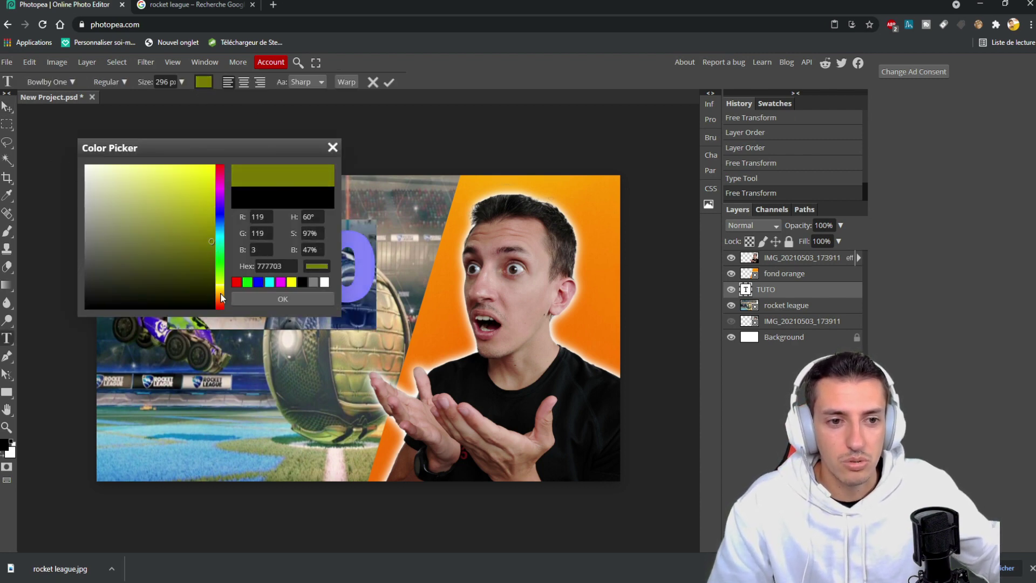
{"action": "left_click_drag", "start_coordinate": [221, 296], "coordinate": [220, 294]}
{"action": "left_click", "coordinate": [214, 166]}
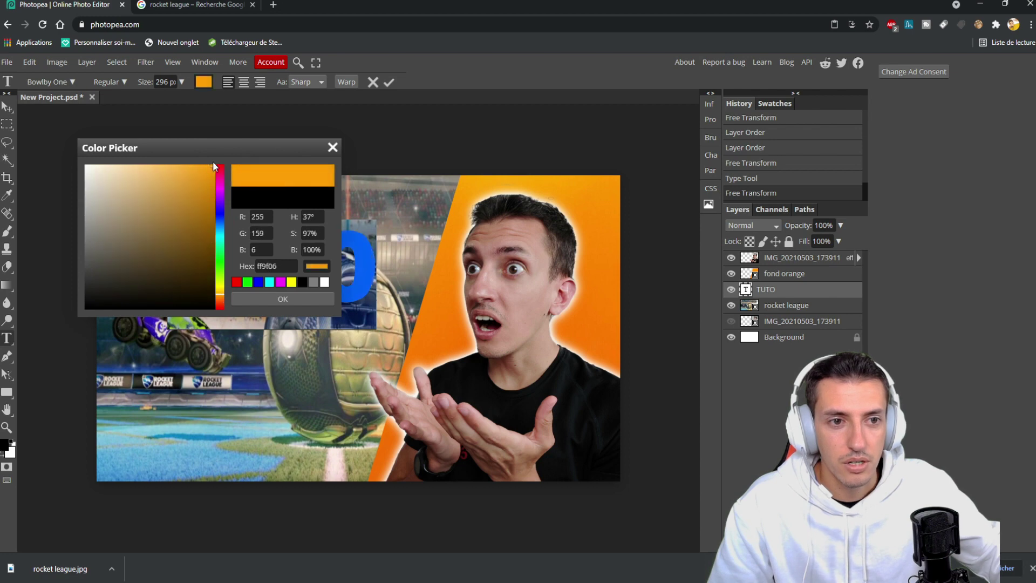
{"action": "left_click_drag", "start_coordinate": [215, 166], "coordinate": [225, 161]}
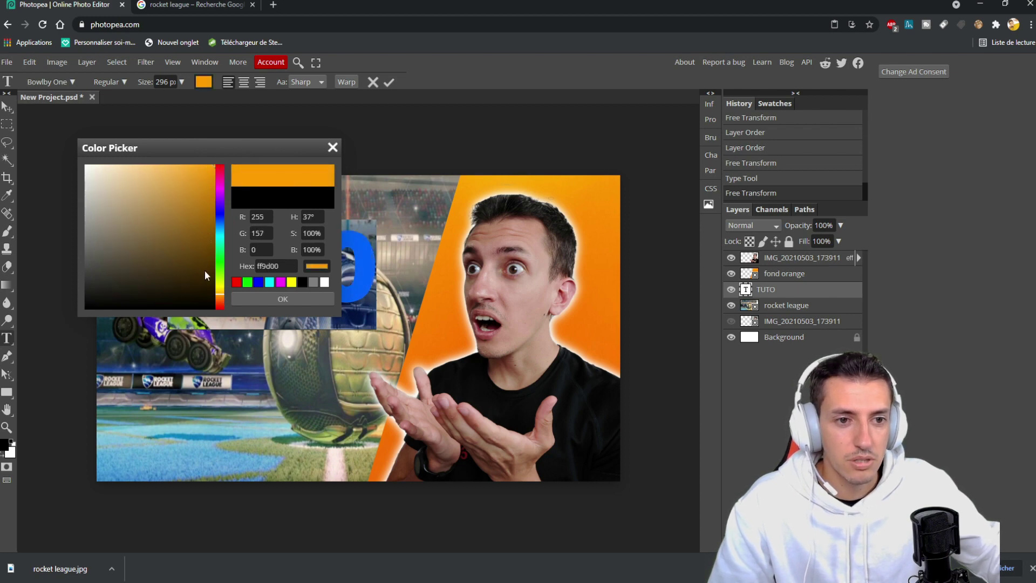
{"action": "left_click_drag", "start_coordinate": [220, 298], "coordinate": [221, 300]}
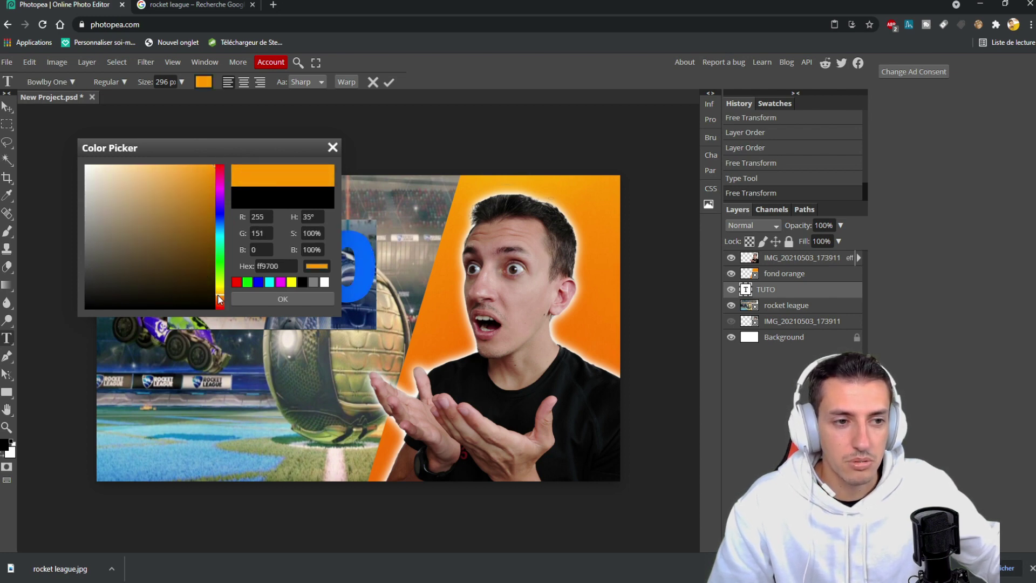
{"action": "left_click", "coordinate": [271, 298]}
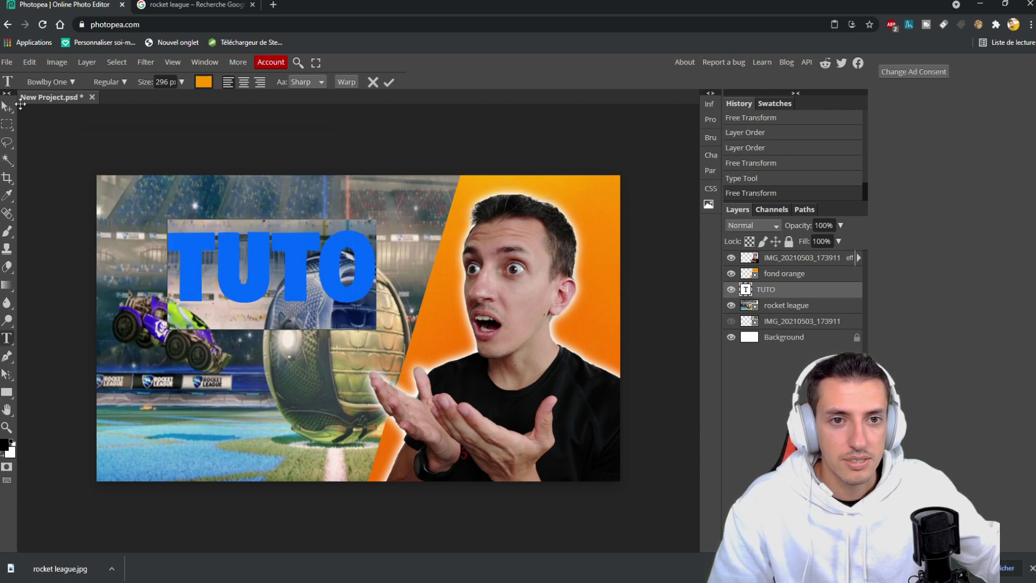
{"action": "left_click", "coordinate": [790, 339]}
{"action": "key", "text": "v"}
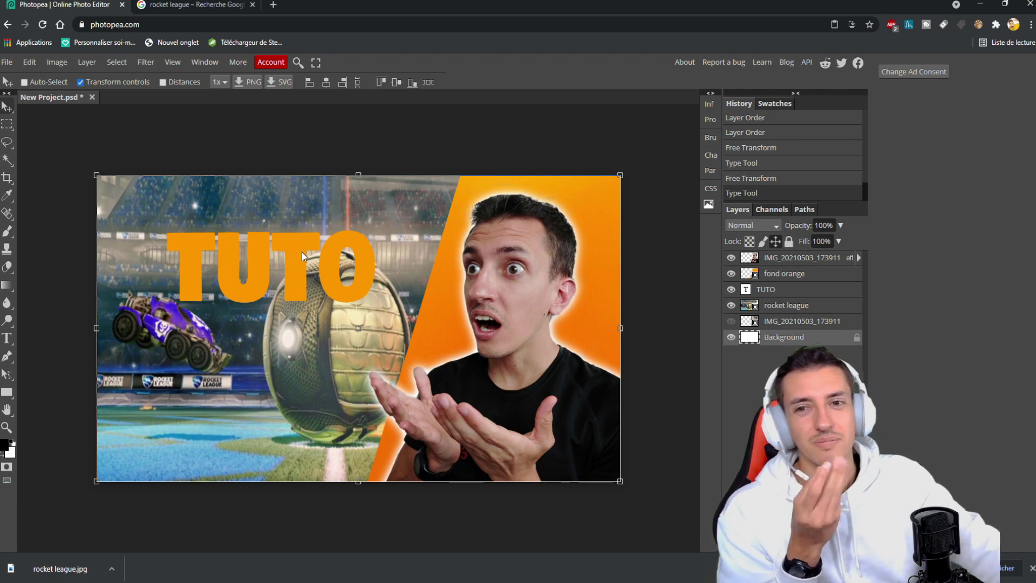
Add a drop shadow to the TUTO layer through its blending options, keeping the text in view
{"action": "left_click", "coordinate": [798, 292]}
{"action": "right_click", "coordinate": [797, 291]}
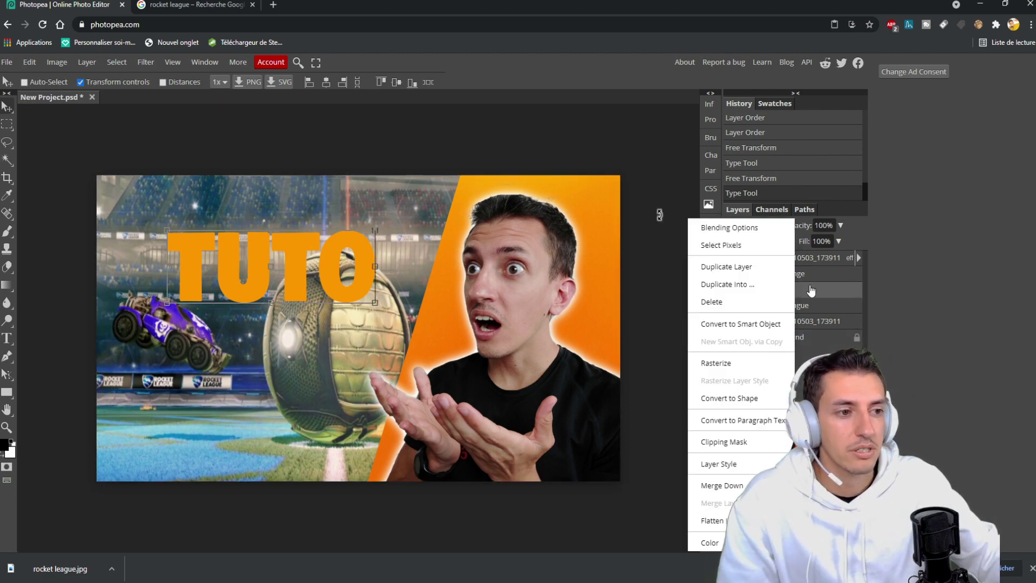
{"action": "left_click", "coordinate": [755, 227]}
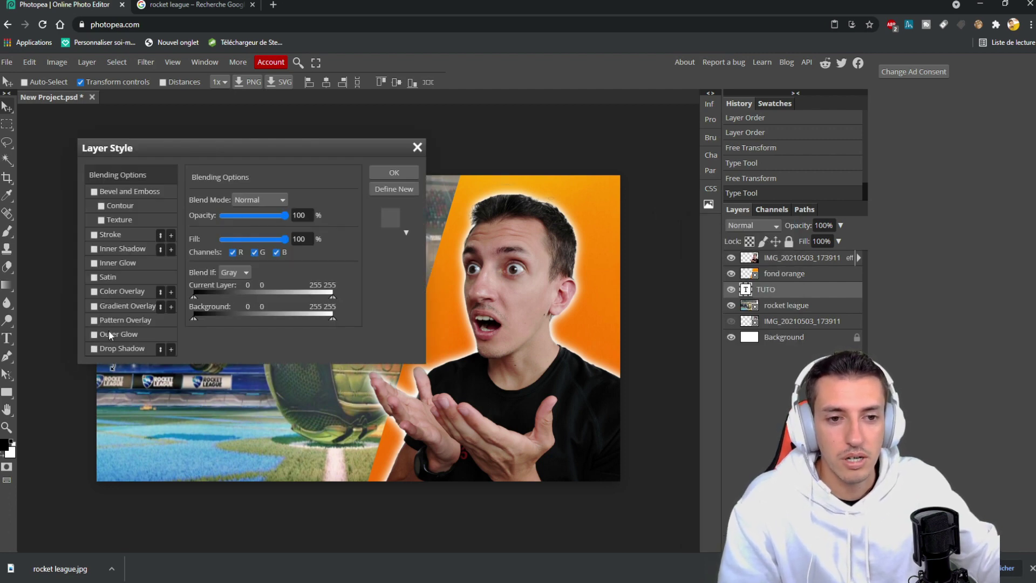
{"action": "left_click_drag", "start_coordinate": [231, 149], "coordinate": [711, 123]}
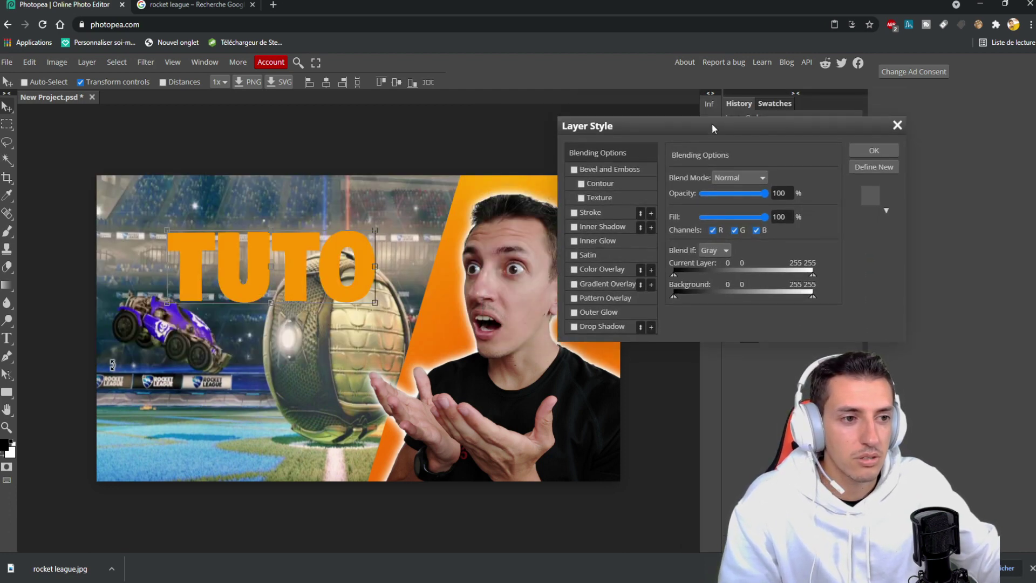
{"action": "left_click", "coordinate": [574, 326]}
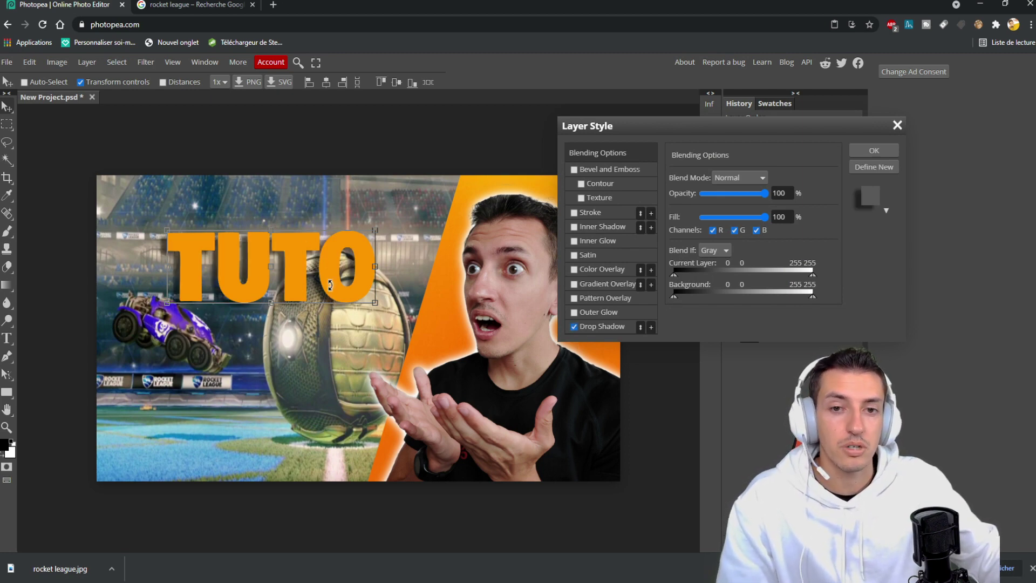
Set TUTO's drop shadow to 100% opacity and 28 px distance, reduce the spread after trying 100%, and apply the style
{"action": "left_click", "coordinate": [601, 328]}
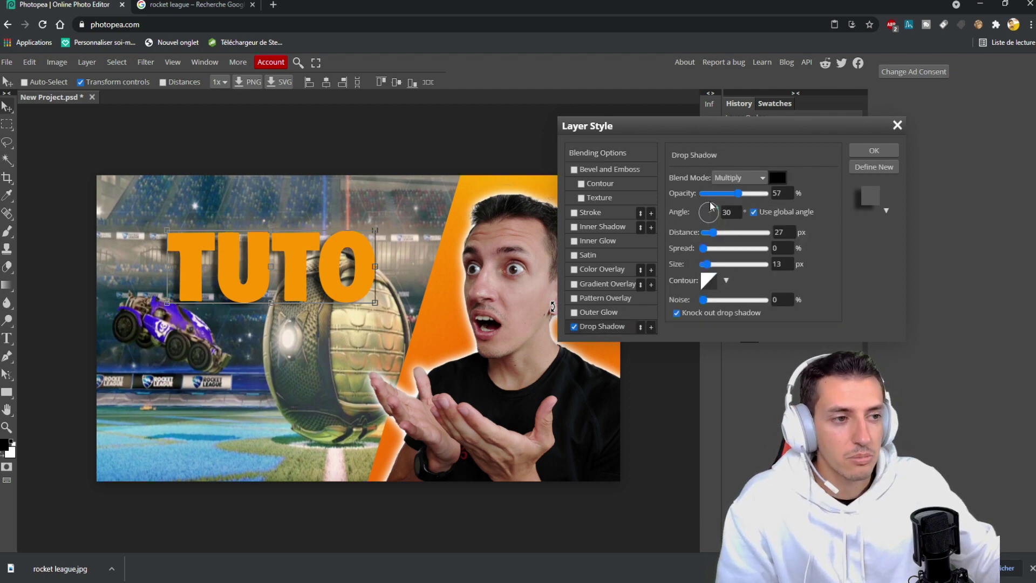
{"action": "left_click_drag", "start_coordinate": [741, 197], "coordinate": [767, 195]}
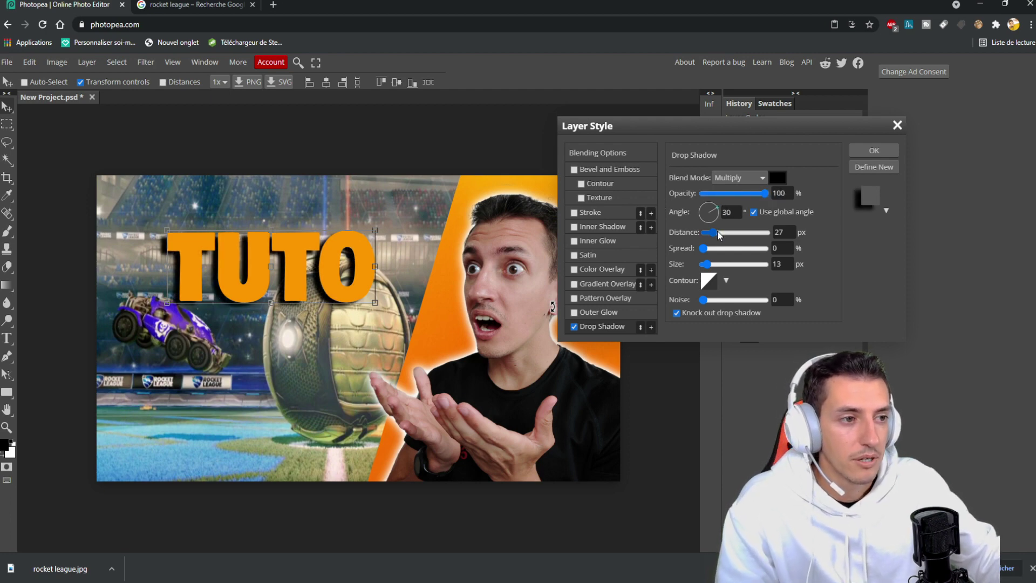
{"action": "mouse_move", "coordinate": [714, 231]}
{"action": "left_mouse_down"}
{"action": "mouse_move", "coordinate": [704, 229]}
{"action": "mouse_move", "coordinate": [750, 228]}
{"action": "mouse_move", "coordinate": [715, 226]}
{"action": "left_mouse_up"}
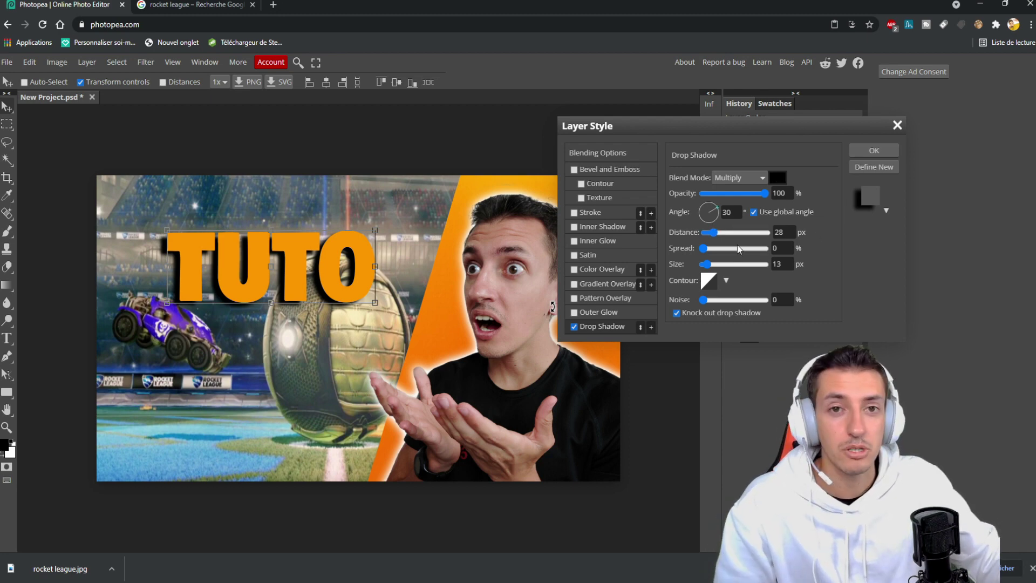
{"action": "left_click_drag", "start_coordinate": [704, 248], "coordinate": [779, 249]}
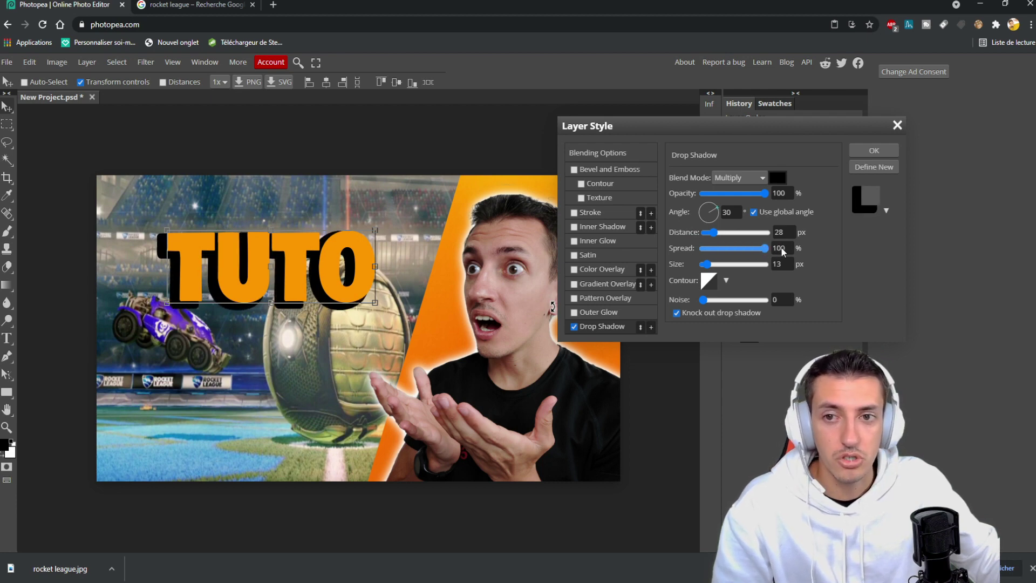
{"action": "left_click_drag", "start_coordinate": [766, 248], "coordinate": [711, 233]}
{"action": "left_click", "coordinate": [873, 151]}
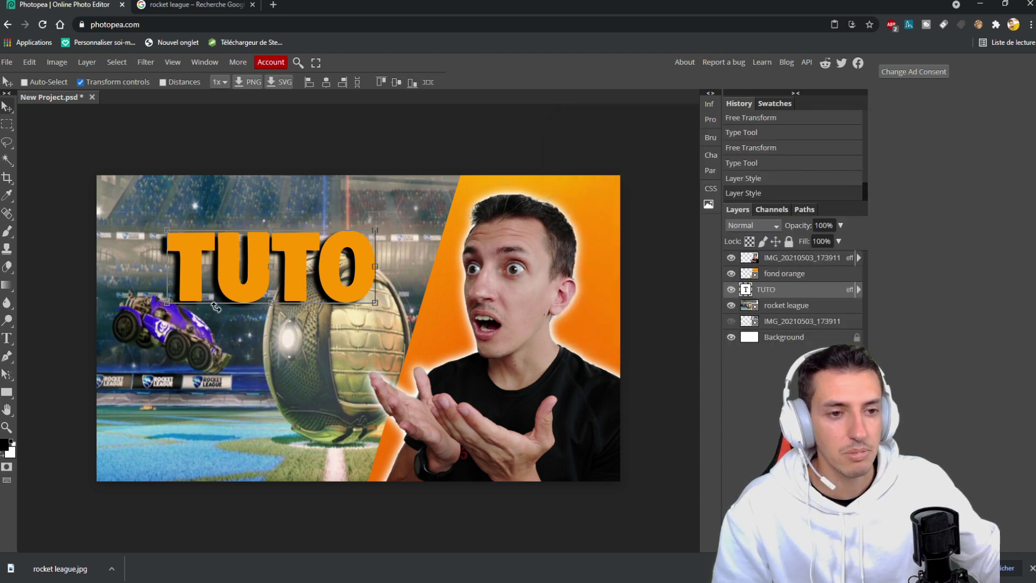
Add a new text layer reading MINIATURE below the TUTO text
{"action": "left_click", "coordinate": [7, 339]}
{"action": "left_click", "coordinate": [196, 390]}
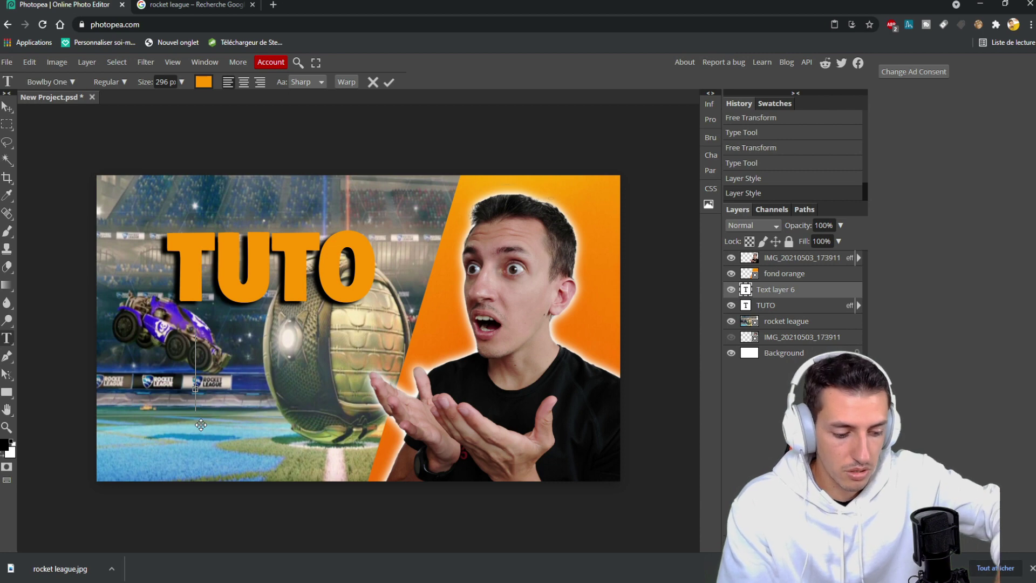
{"action": "type", "text": "Mi"}
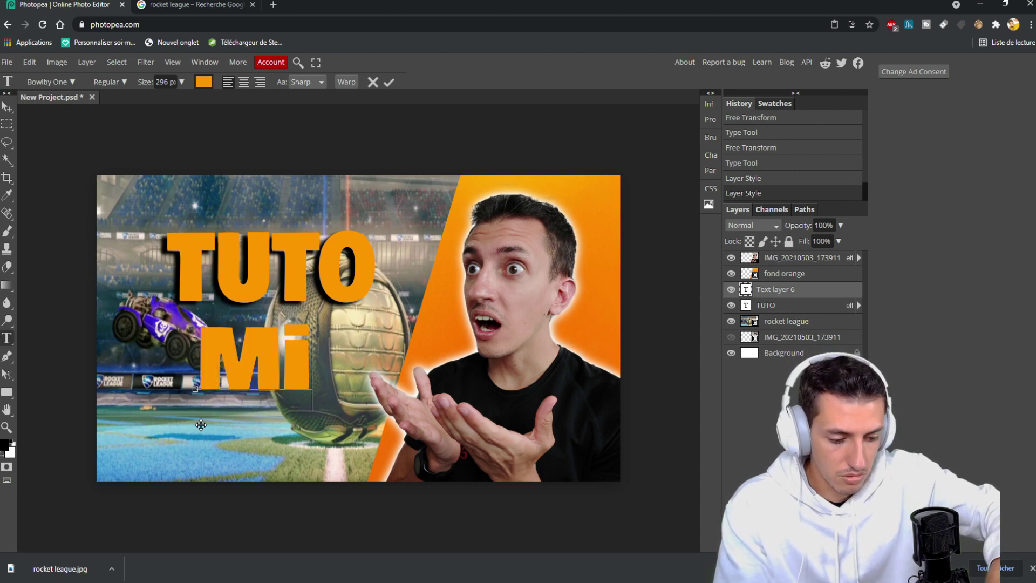
{"action": "type", "text": "ni"}
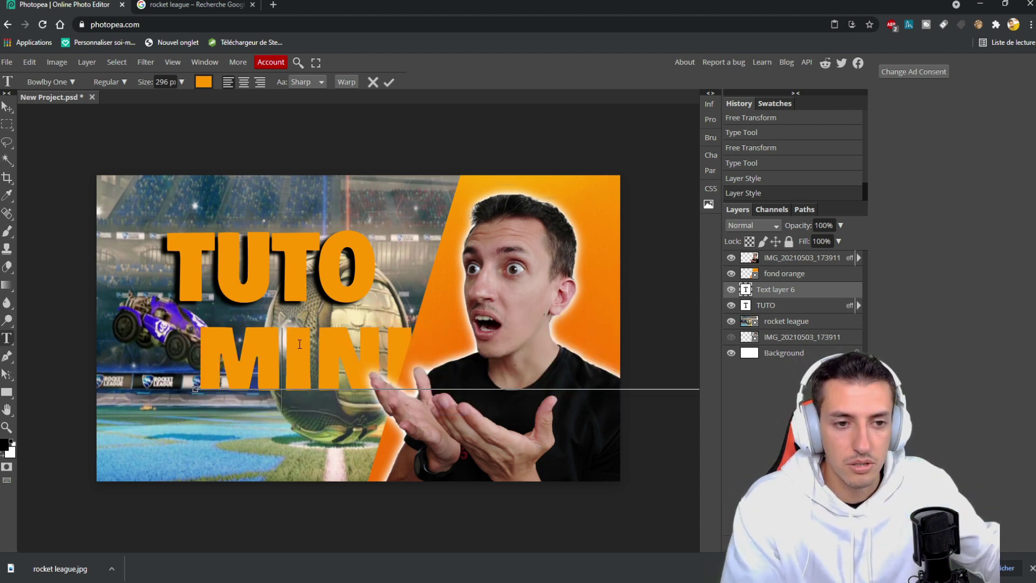
Recolour the whole MINIATURE text white with hex ffffff and finish editing the text
{"action": "left_click_drag", "start_coordinate": [208, 353], "coordinate": [692, 327]}
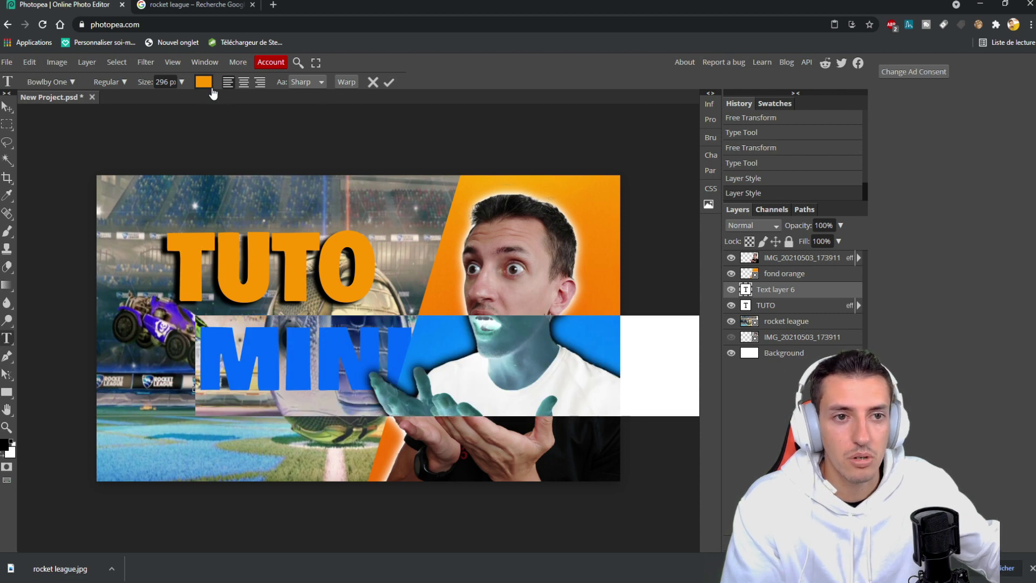
{"action": "left_click", "coordinate": [203, 82]}
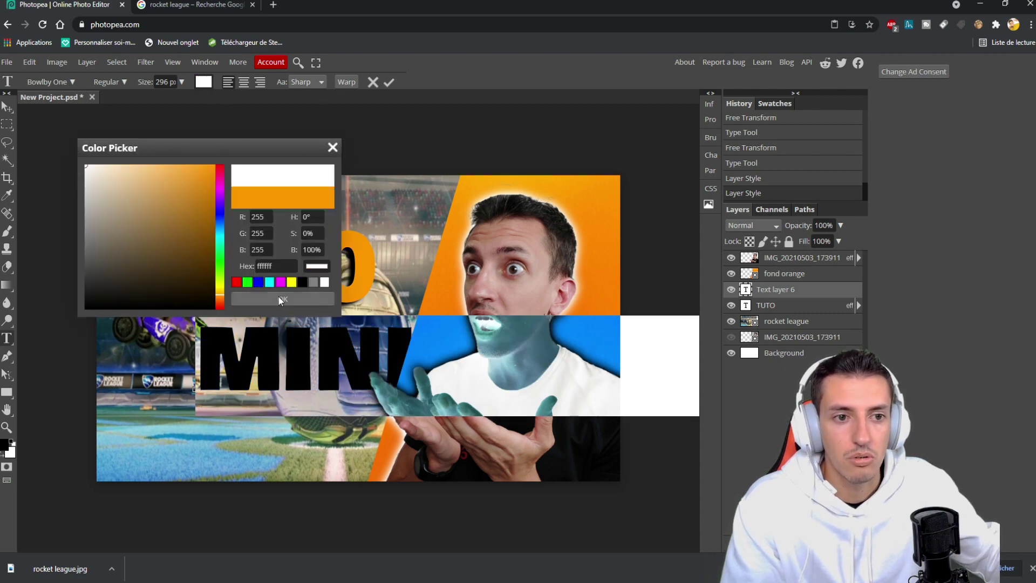
{"action": "left_click_drag", "start_coordinate": [146, 225], "coordinate": [76, 157]}
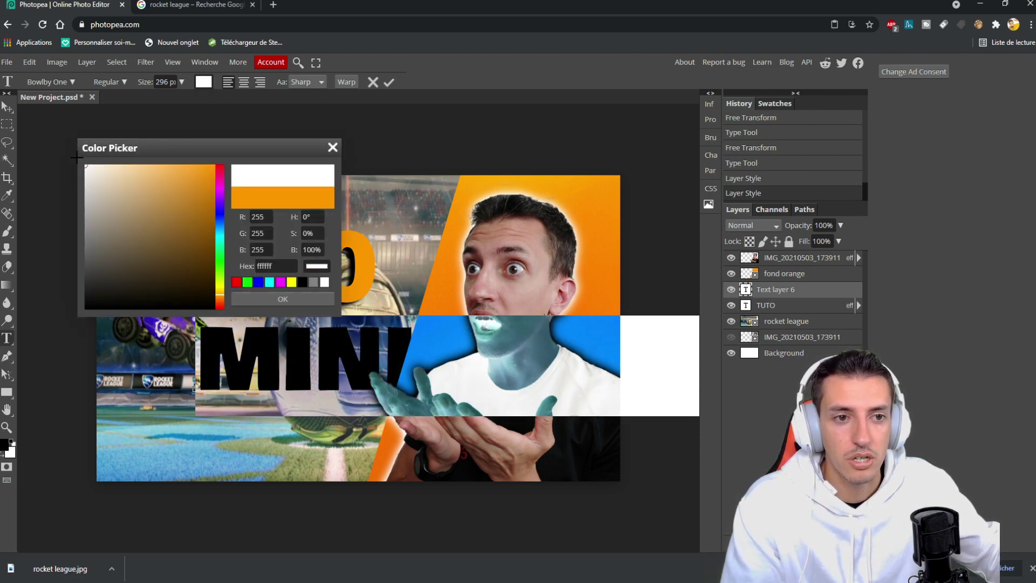
{"action": "left_click", "coordinate": [301, 302]}
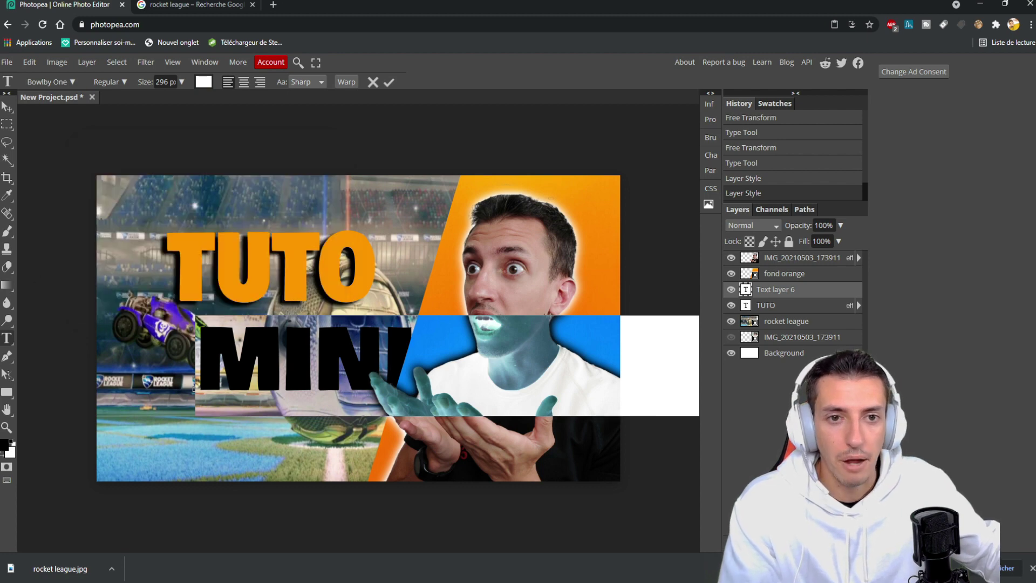
{"action": "left_click", "coordinate": [7, 112]}
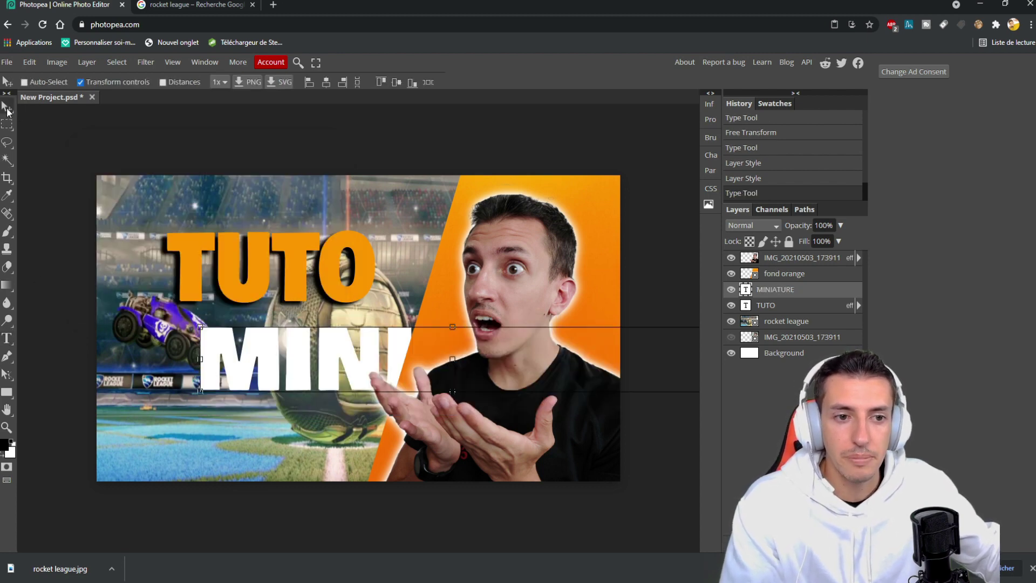
Narrow and heighten the MINIATURE text beneath TUTO, centred at about X 709 px, Y 710 px, and raise its layer to the top of the stack
{"action": "left_click_drag", "start_coordinate": [282, 361], "coordinate": [199, 389]}
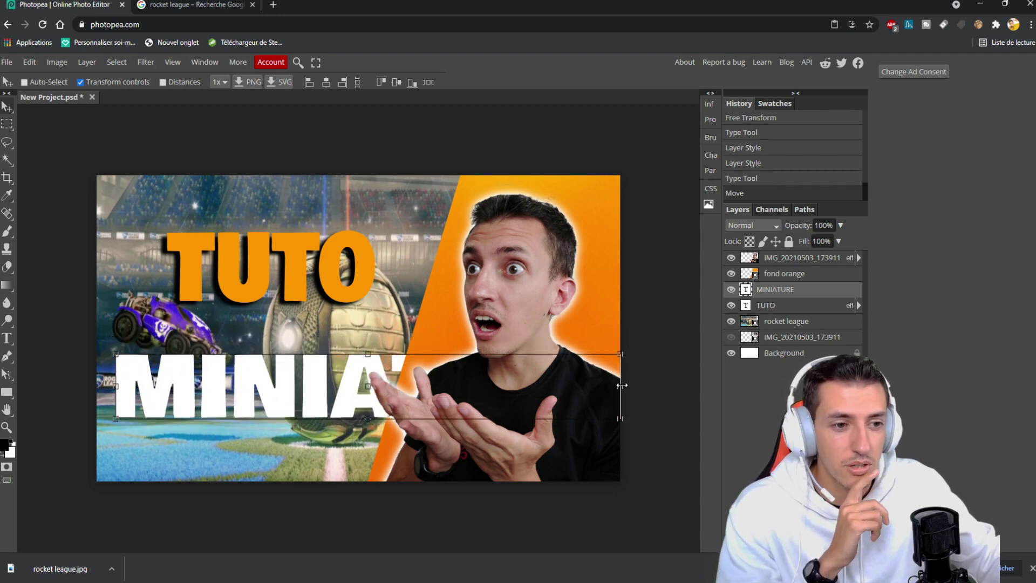
{"action": "left_click_drag", "start_coordinate": [622, 385], "coordinate": [480, 339]}
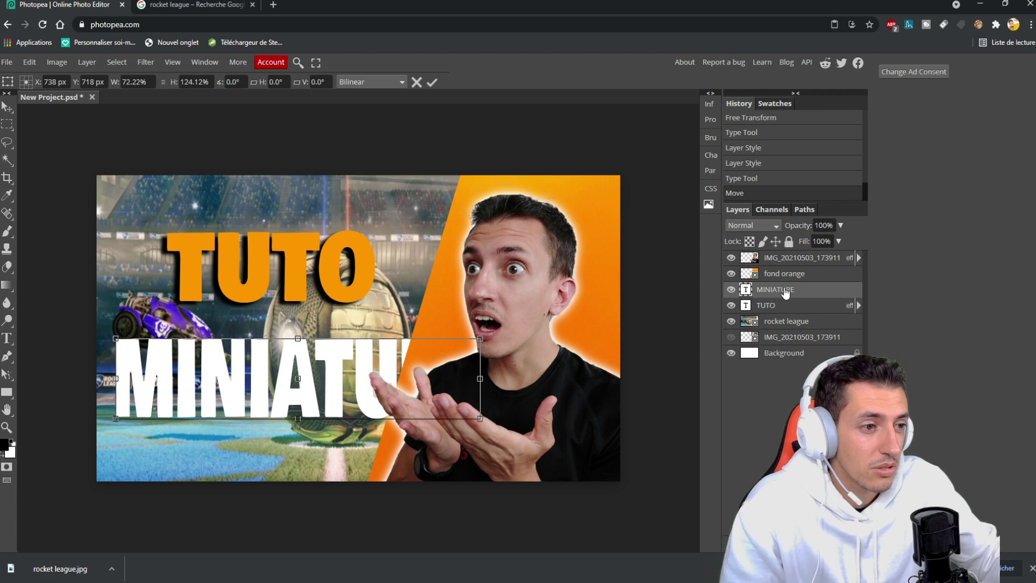
{"action": "left_click_drag", "start_coordinate": [790, 291], "coordinate": [789, 250]}
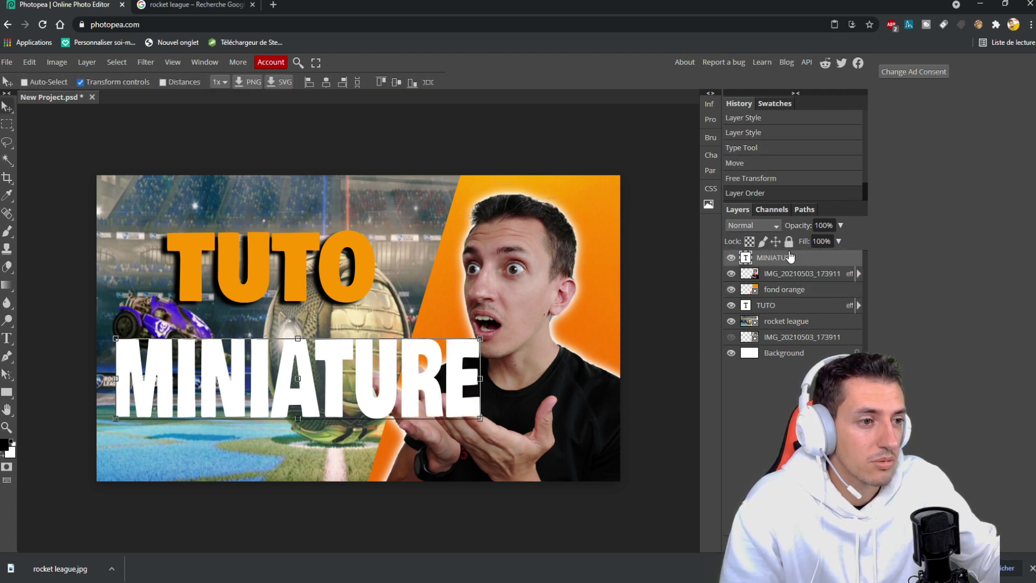
{"action": "left_click_drag", "start_coordinate": [479, 339], "coordinate": [464, 334]}
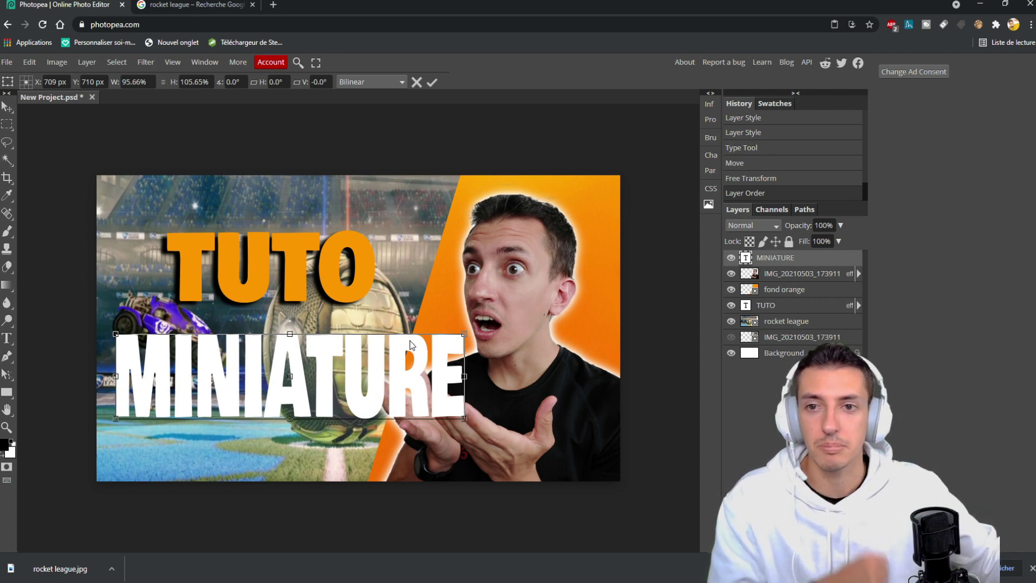
Add a drop shadow to the MINIATURE layer through its blending options and apply the style
{"action": "right_click", "coordinate": [803, 262]}
{"action": "left_click", "coordinate": [755, 231]}
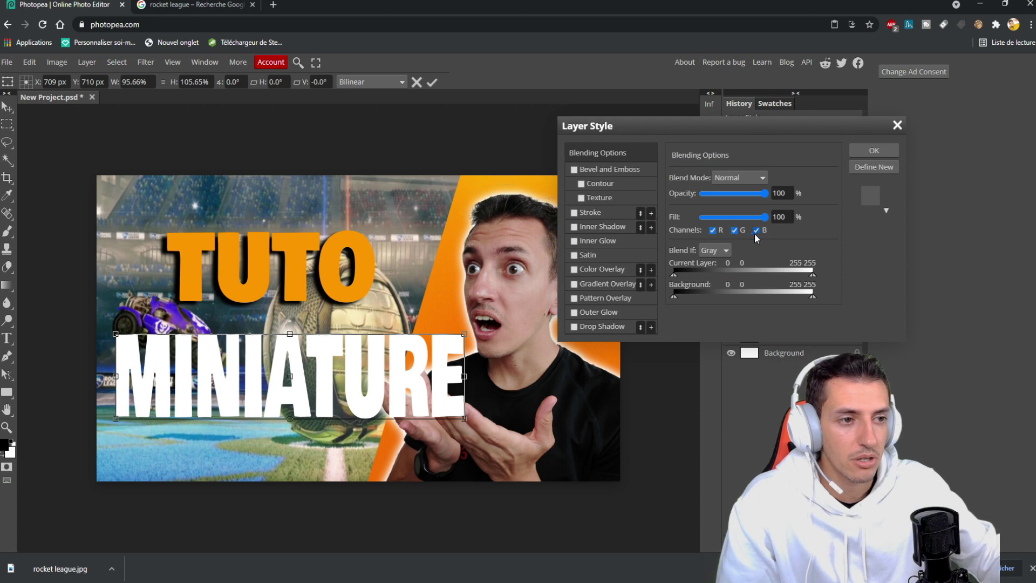
{"action": "left_click", "coordinate": [573, 327]}
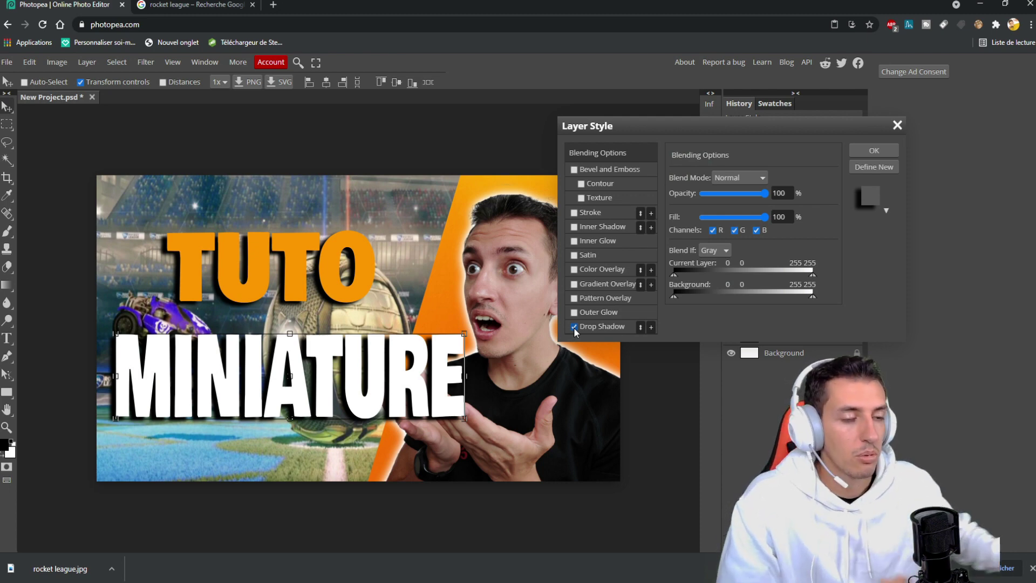
{"action": "left_click", "coordinate": [874, 150]}
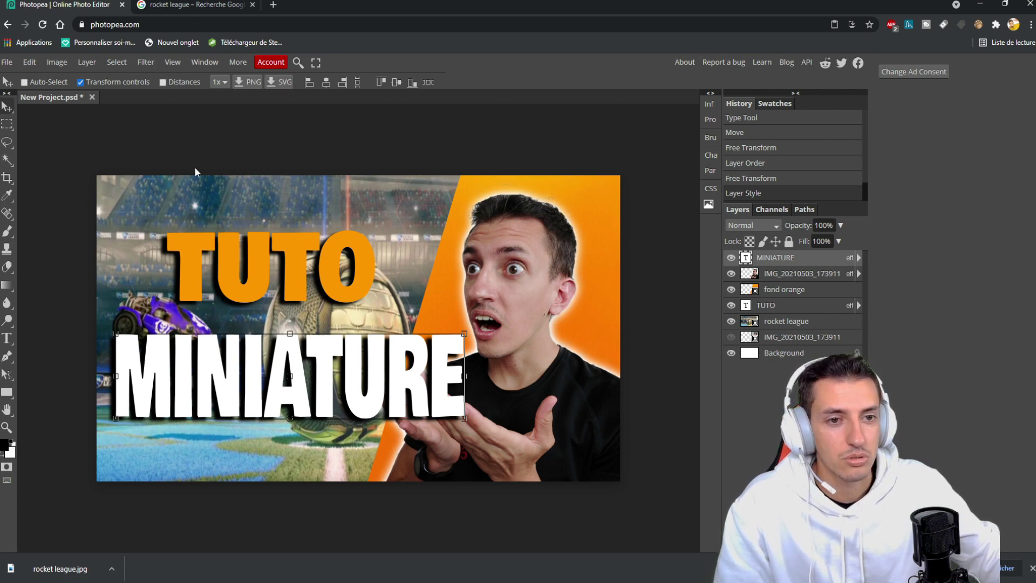
Duplicate the fond orange layer and fit the copy into the canvas's upper-left corner, stretched to about 215% height and rotated about 39.6°
{"action": "left_click", "coordinate": [786, 292]}
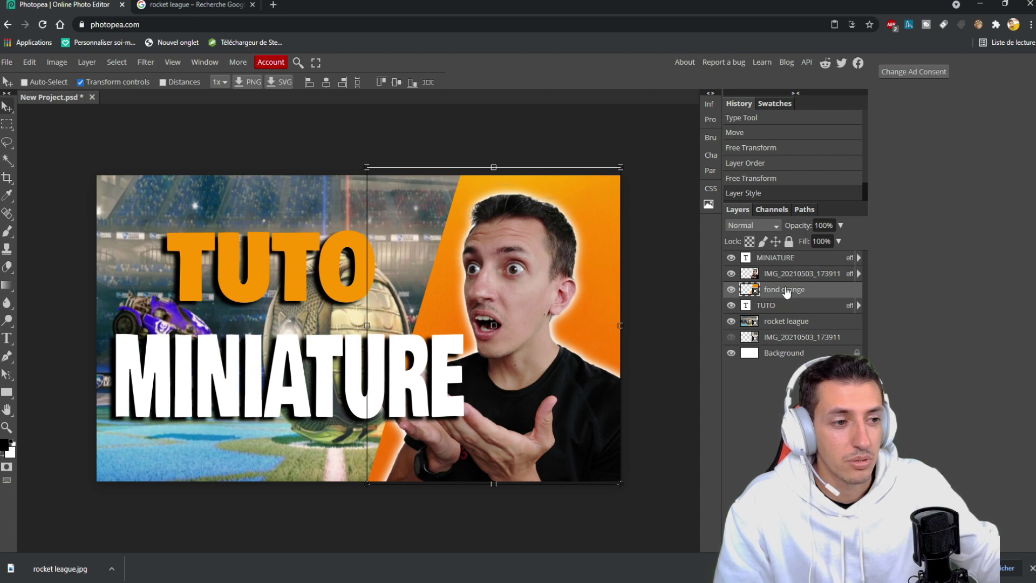
{"action": "key", "text": "ctrl"}
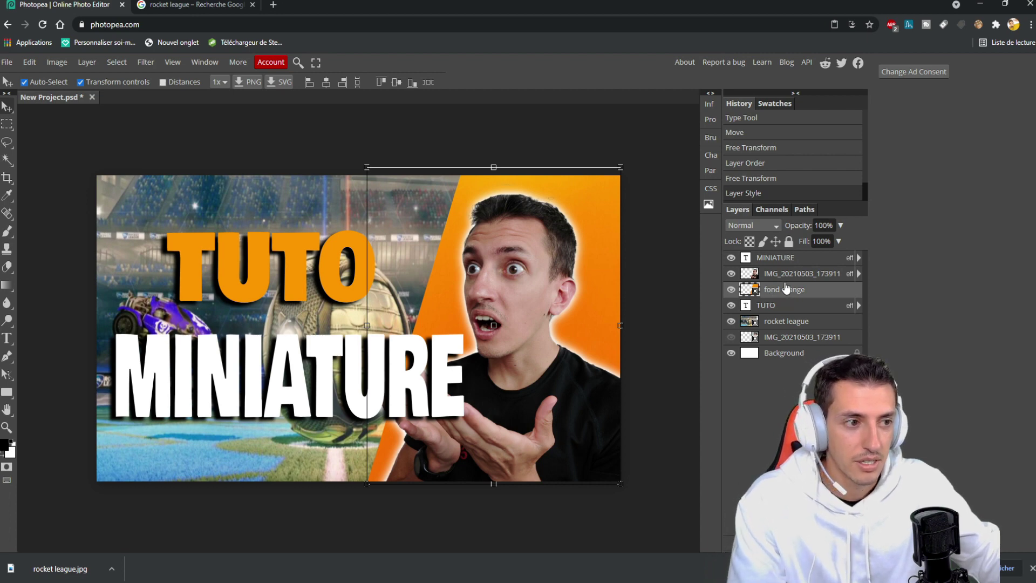
{"action": "key", "text": "ctrl+j"}
{"action": "left_click", "coordinate": [787, 292]}
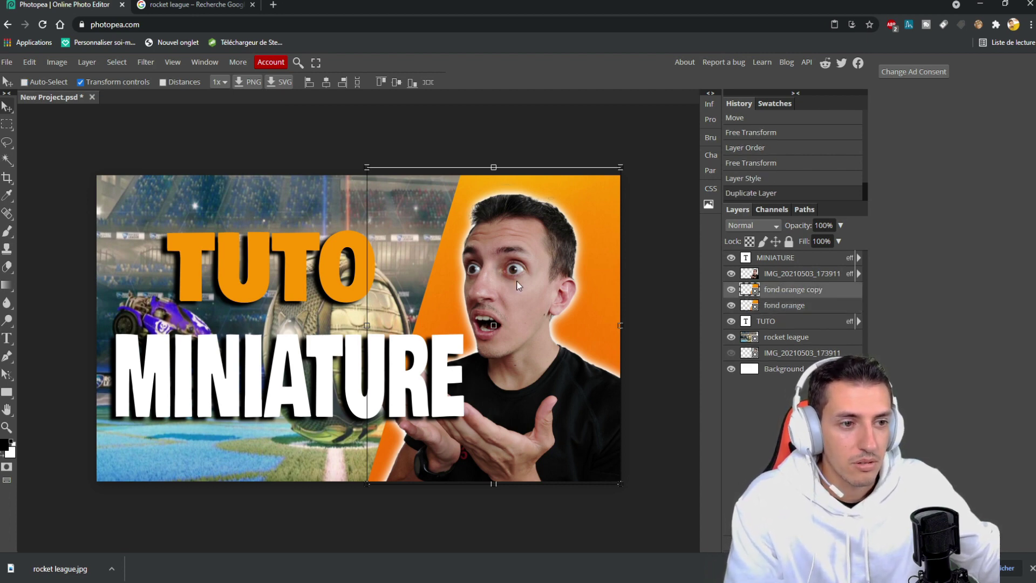
{"action": "left_click_drag", "start_coordinate": [434, 279], "coordinate": [92, 189]}
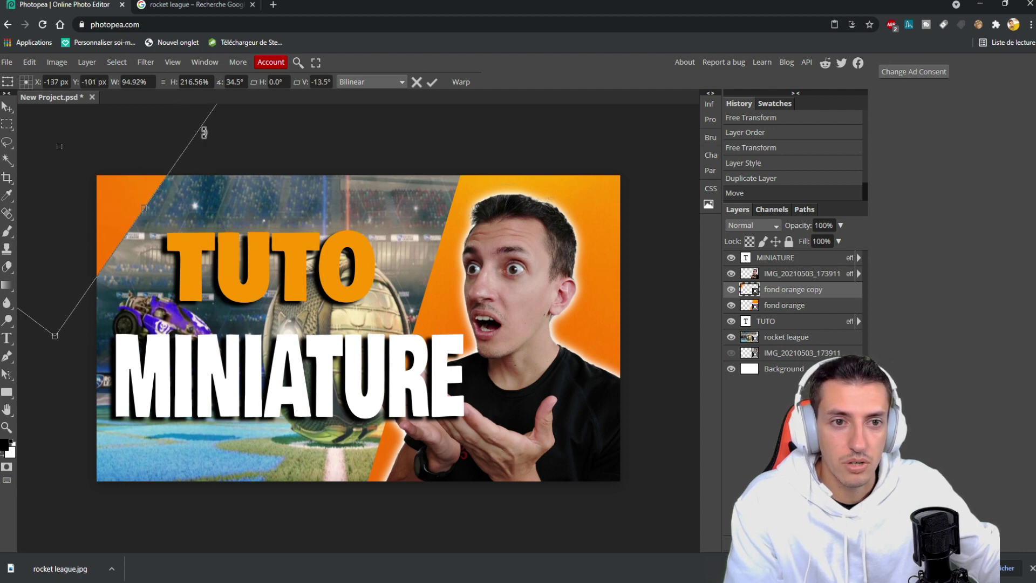
{"action": "left_click_drag", "start_coordinate": [204, 133], "coordinate": [214, 146]}
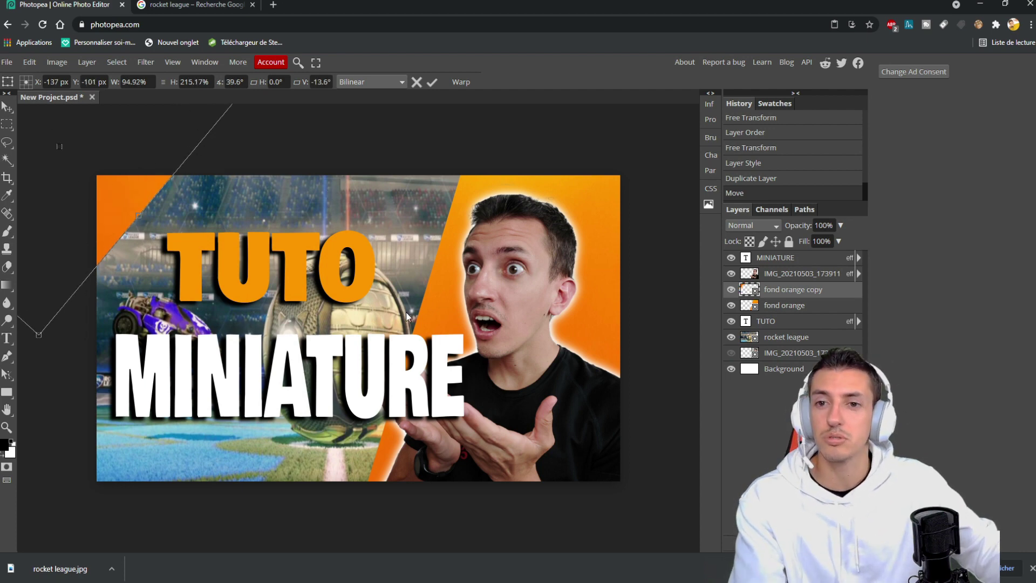
{"action": "left_click", "coordinate": [801, 371]}
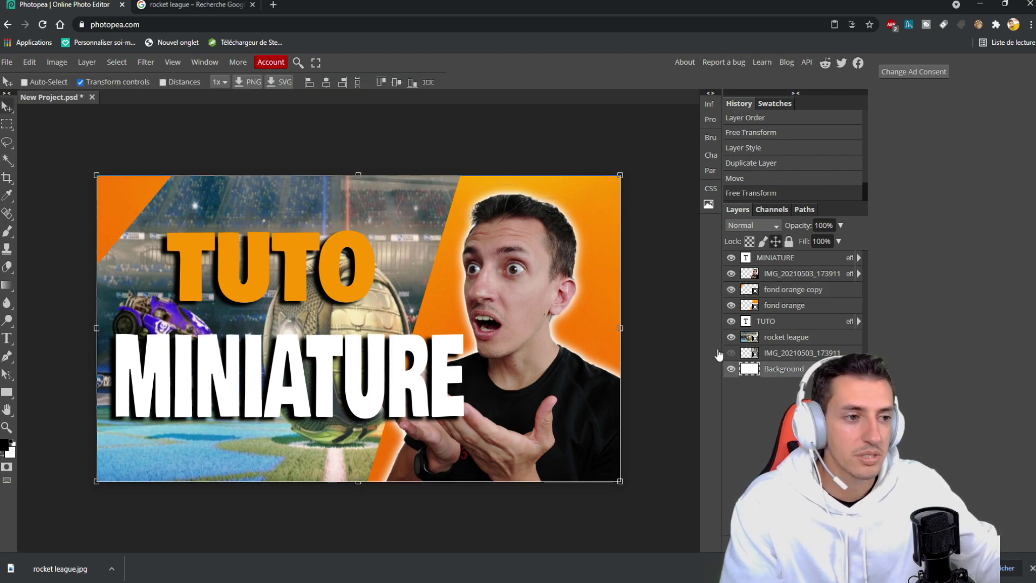
Duplicate fond orange again and fit the copy into the canvas's lower-left corner, stretched to about 137% height and rotated about -37.8°
{"action": "left_click", "coordinate": [791, 306]}
{"action": "key", "text": "ctrl+j"}
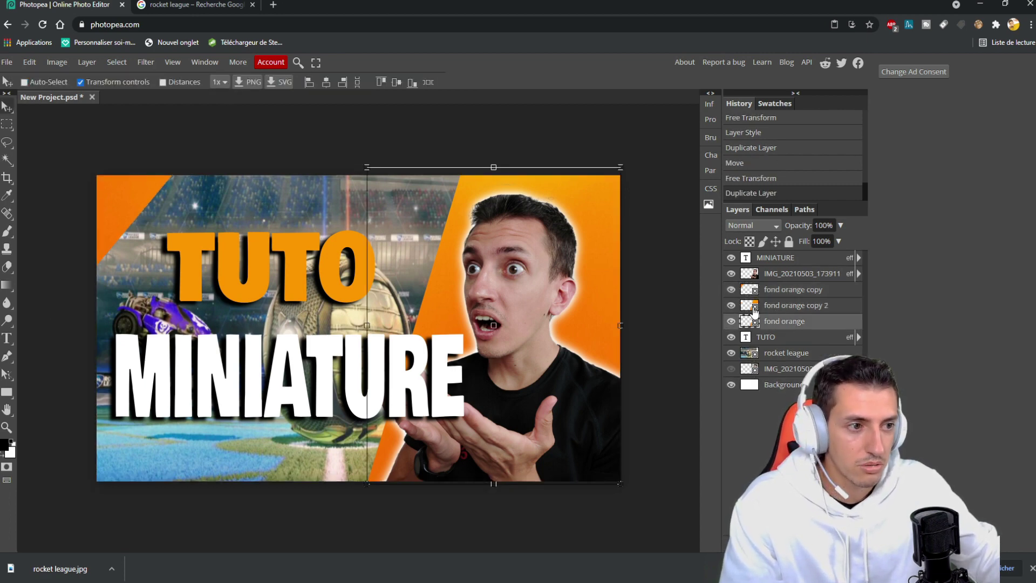
{"action": "left_click_drag", "start_coordinate": [591, 301], "coordinate": [213, 488]}
{"action": "left_click_drag", "start_coordinate": [203, 351], "coordinate": [194, 501]}
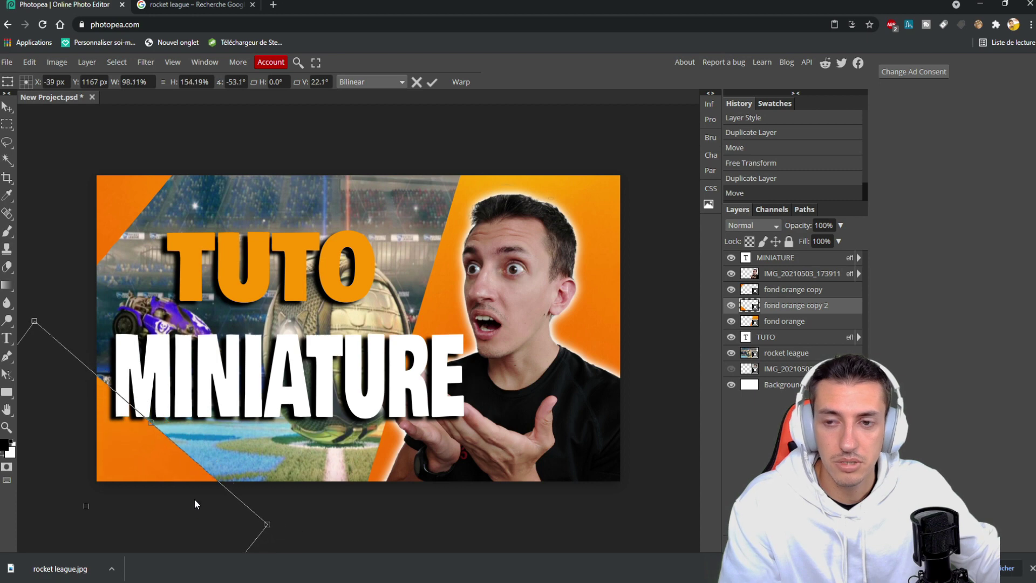
{"action": "left_click_drag", "start_coordinate": [67, 331], "coordinate": [101, 307]}
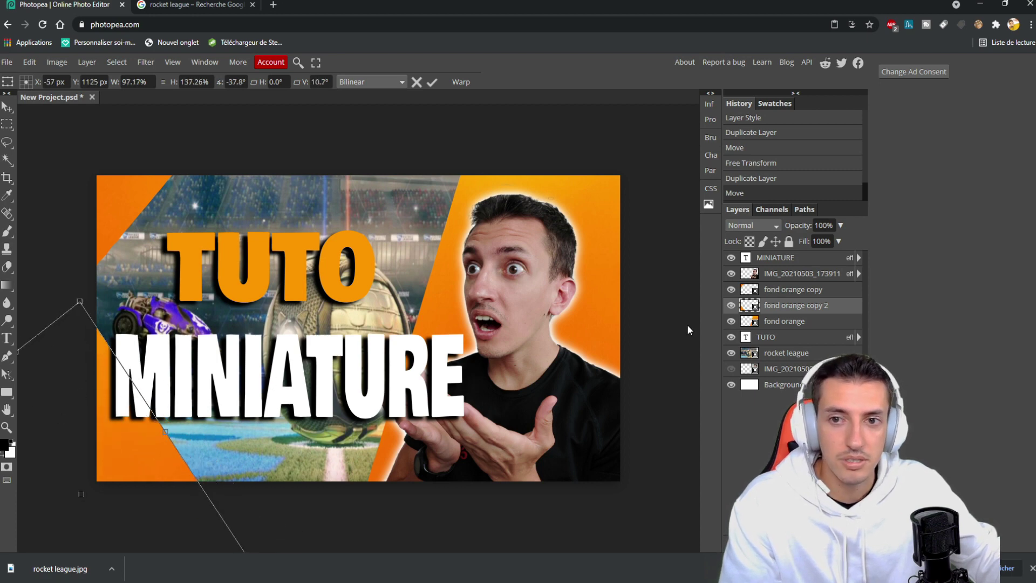
{"action": "key", "text": "Return"}
{"action": "left_click", "coordinate": [782, 384]}
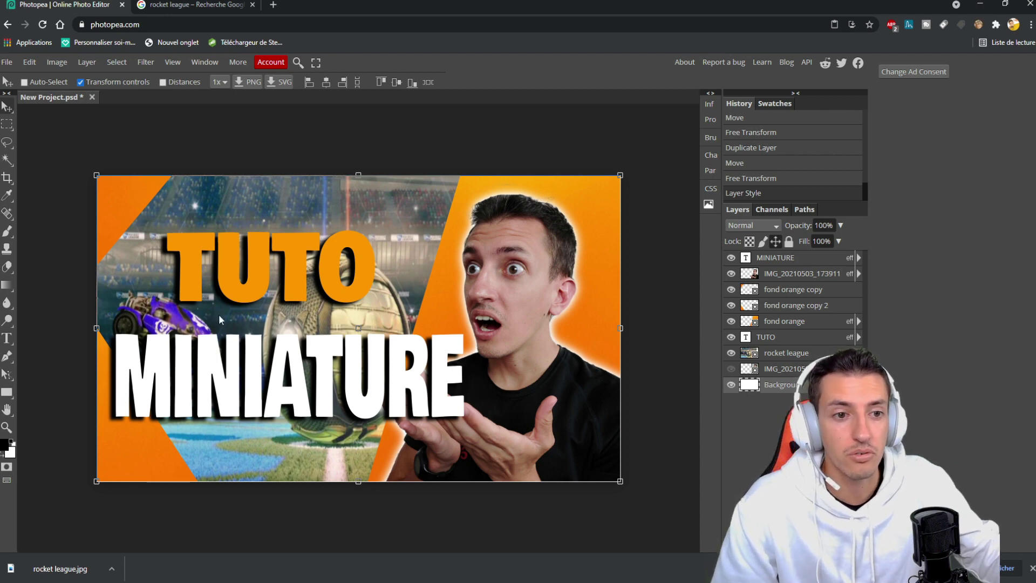
Export the thumbnail as a 1920 × 1080 px JPG with the quality raised to about 80%
{"action": "left_click", "coordinate": [10, 63]}
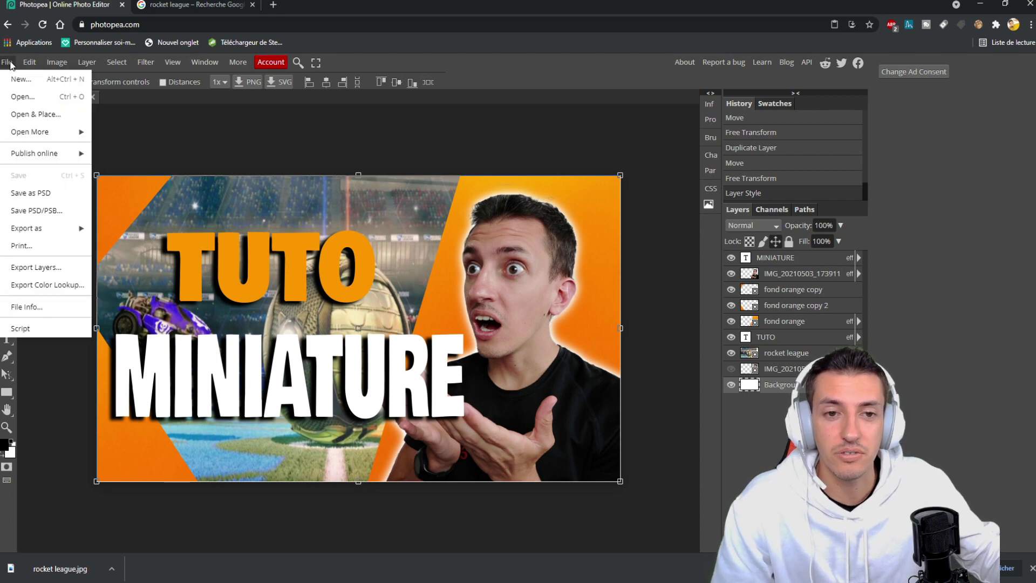
{"action": "mouse_move", "coordinate": [69, 234]}
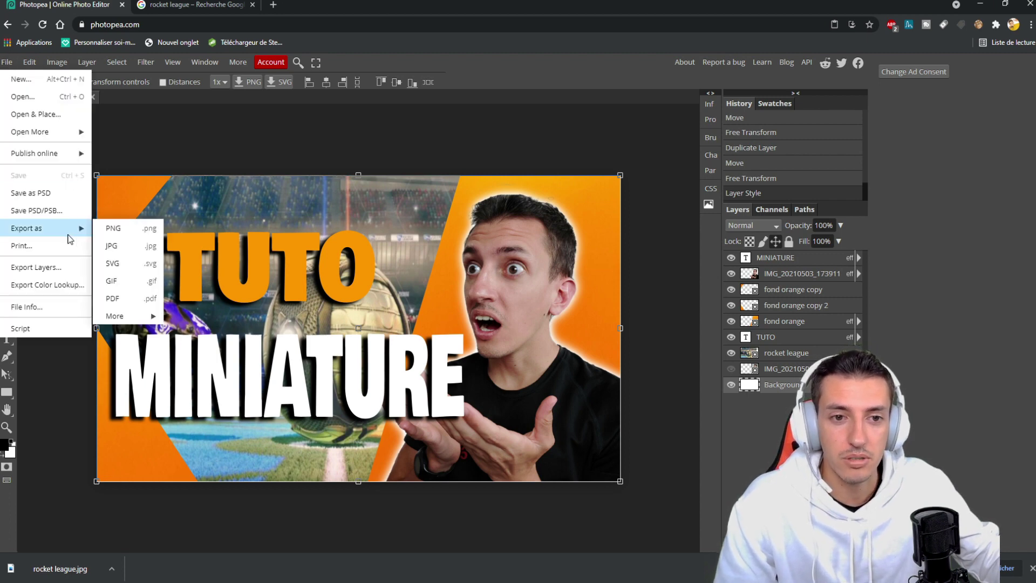
{"action": "left_click", "coordinate": [129, 246]}
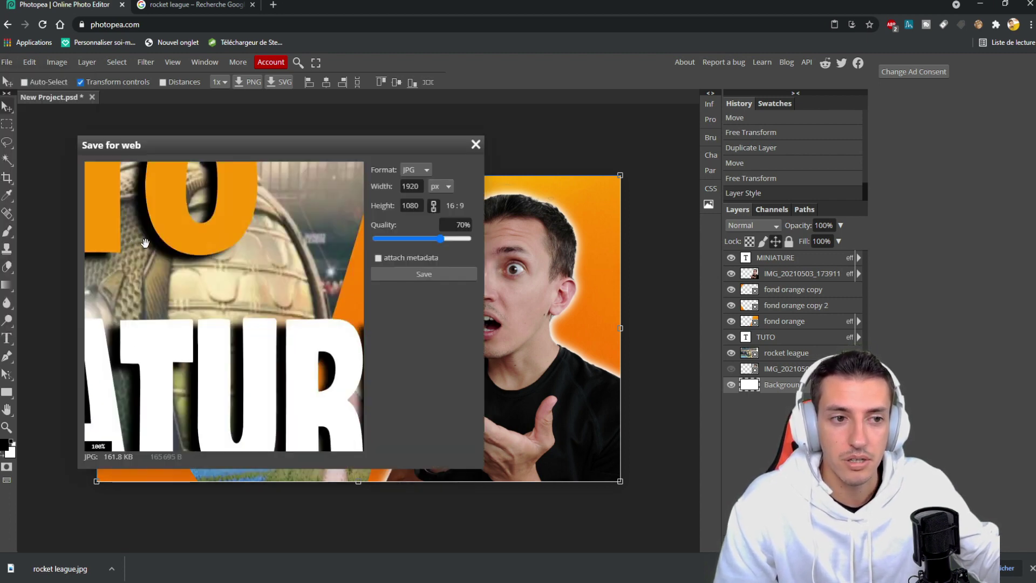
{"action": "mouse_move", "coordinate": [442, 240]}
{"action": "left_mouse_down"}
{"action": "mouse_move", "coordinate": [428, 240]}
{"action": "mouse_move", "coordinate": [473, 241]}
{"action": "mouse_move", "coordinate": [444, 240]}
{"action": "left_mouse_up"}
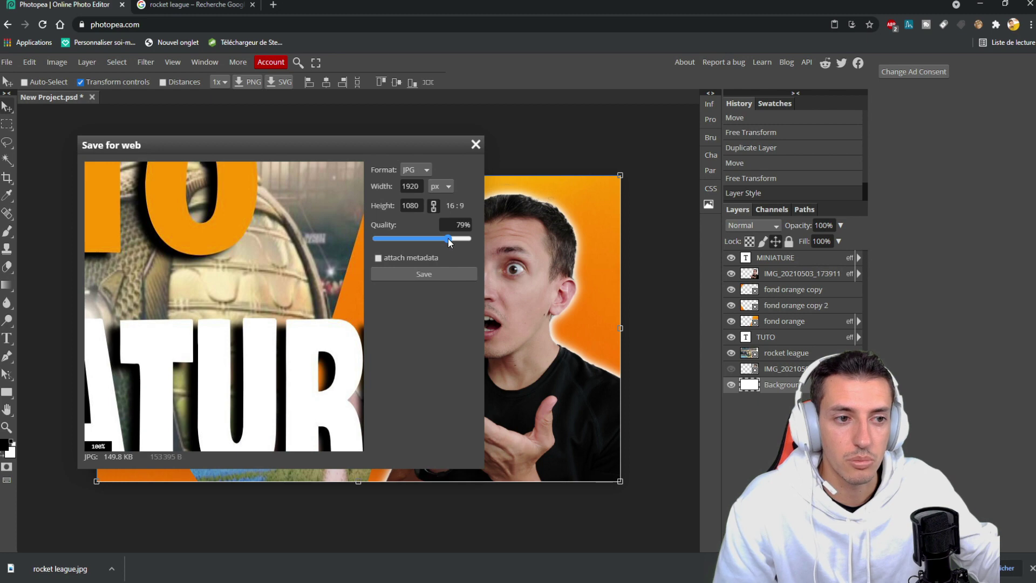
{"action": "left_click_drag", "start_coordinate": [448, 241], "coordinate": [450, 240]}
{"action": "left_click", "coordinate": [424, 274]}
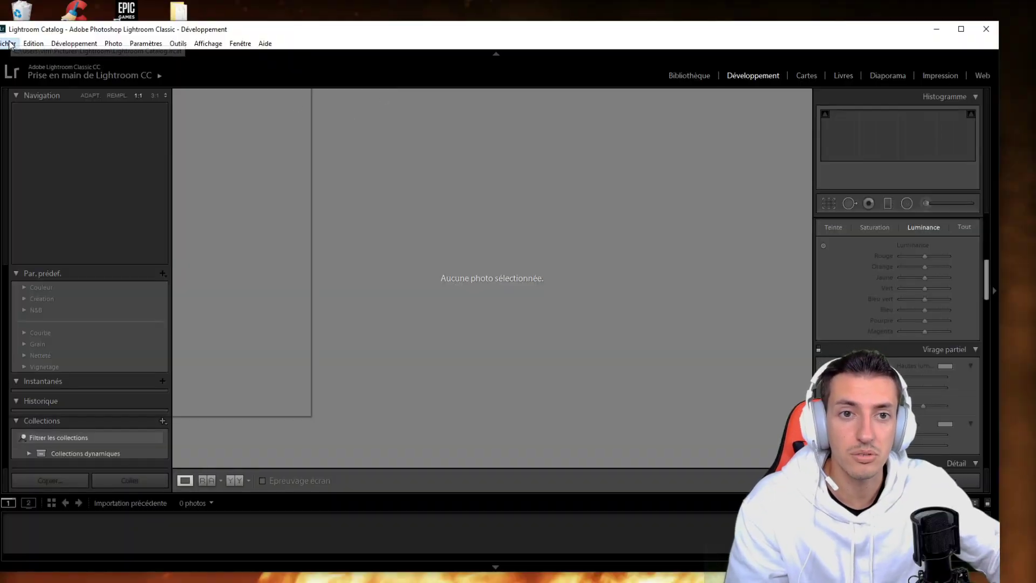
In Lightroom Classic, import the exported thumbnail from the vidéo folder and open it in the Développement module
{"action": "left_click", "coordinate": [10, 44]}
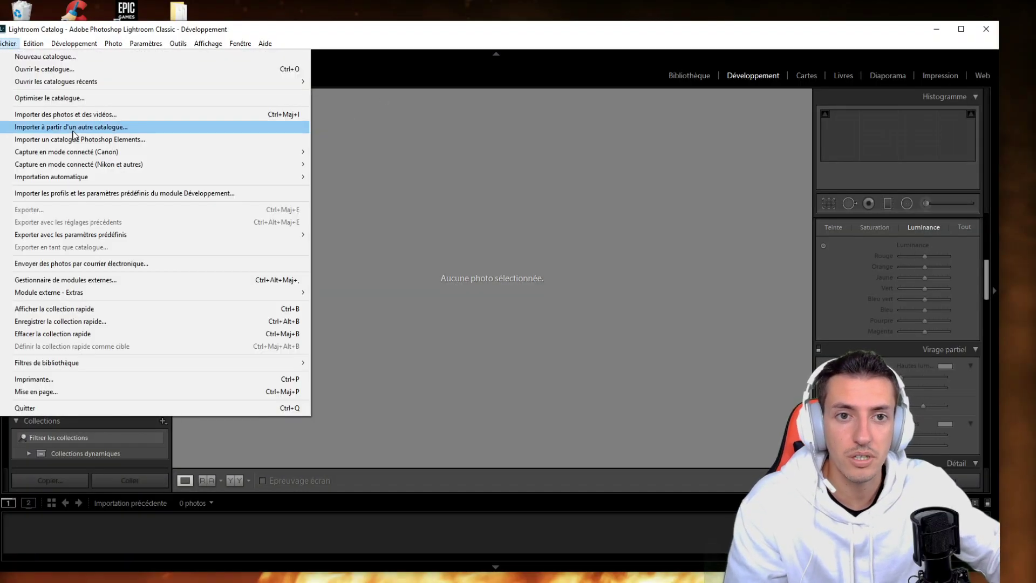
{"action": "left_click", "coordinate": [65, 114]}
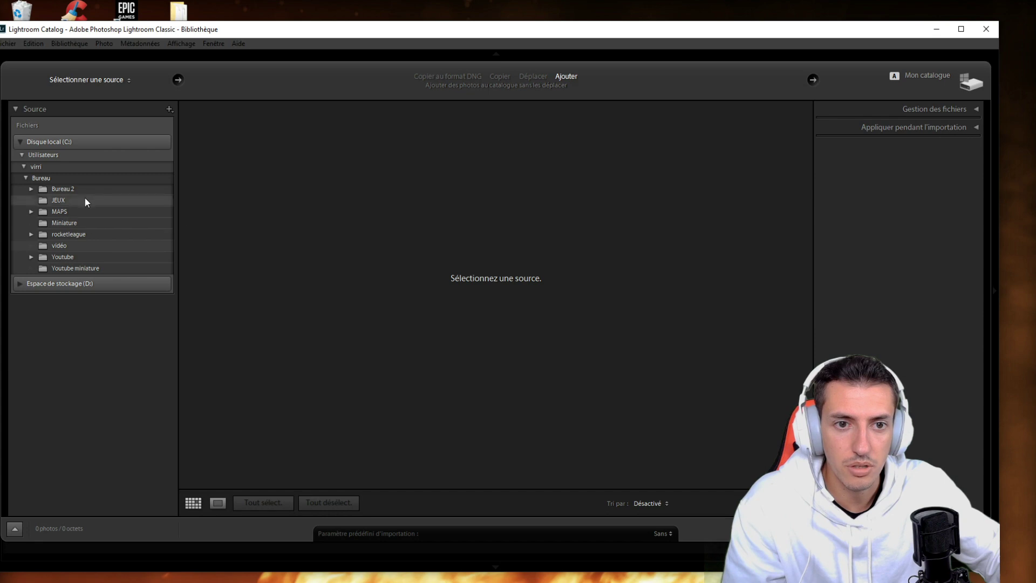
{"action": "left_click", "coordinate": [96, 247]}
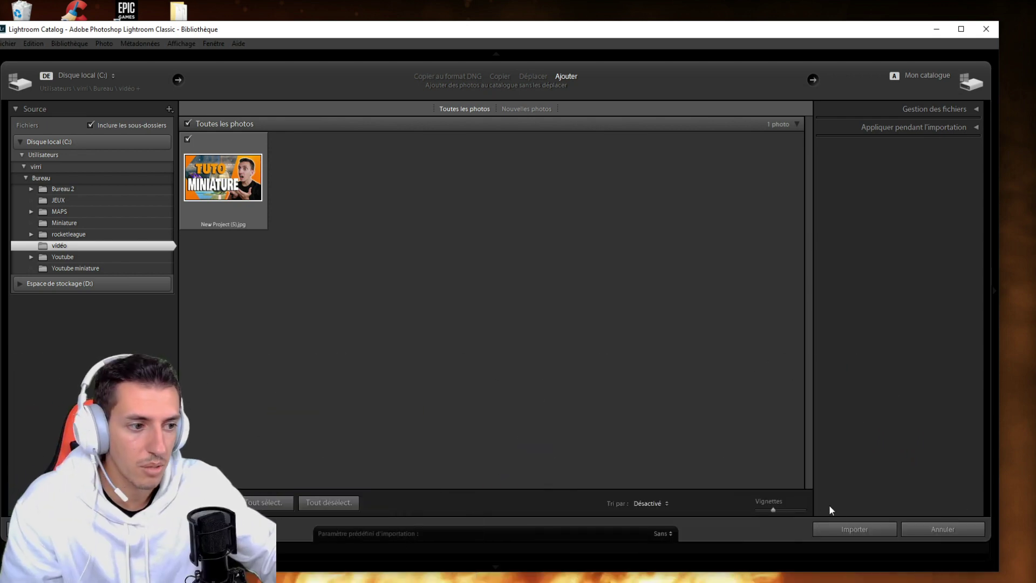
{"action": "left_click", "coordinate": [853, 530]}
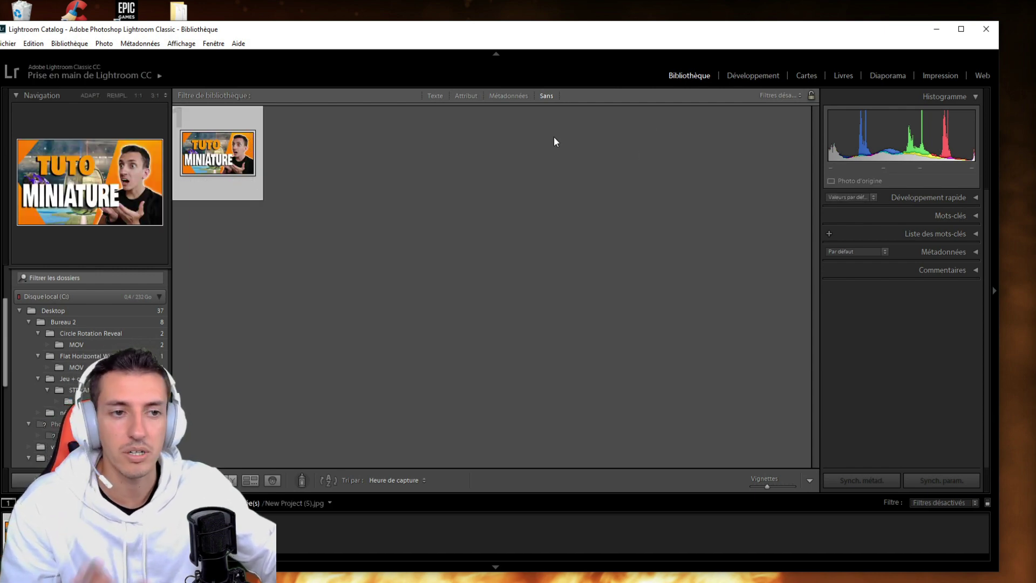
{"action": "left_click", "coordinate": [752, 75]}
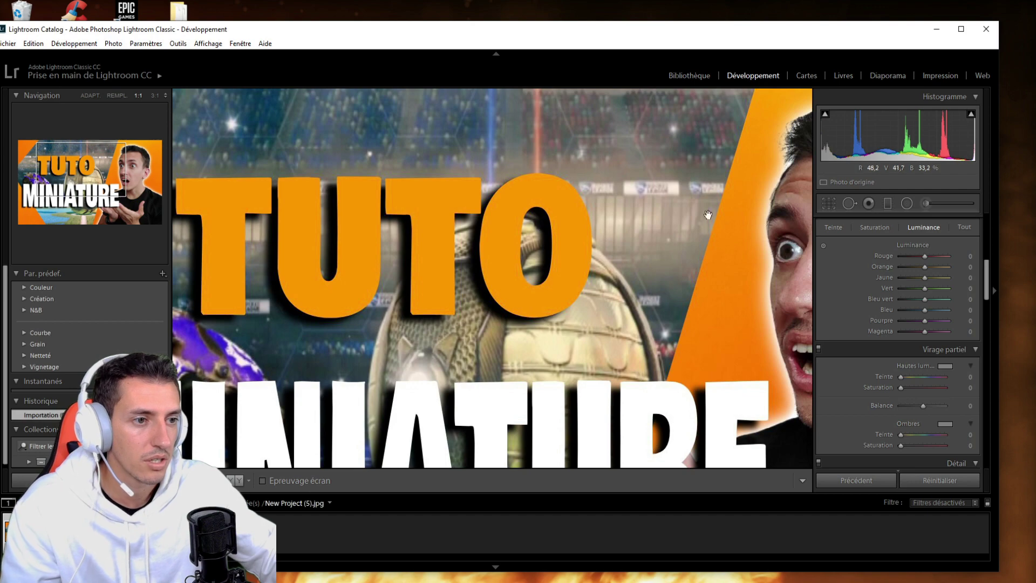
Fit the whole thumbnail in view, raise Clarté to +100 and set the overall Saturation to about +26
{"action": "left_click", "coordinate": [602, 243]}
{"action": "left_click", "coordinate": [601, 243]}
{"action": "left_click", "coordinate": [602, 244]}
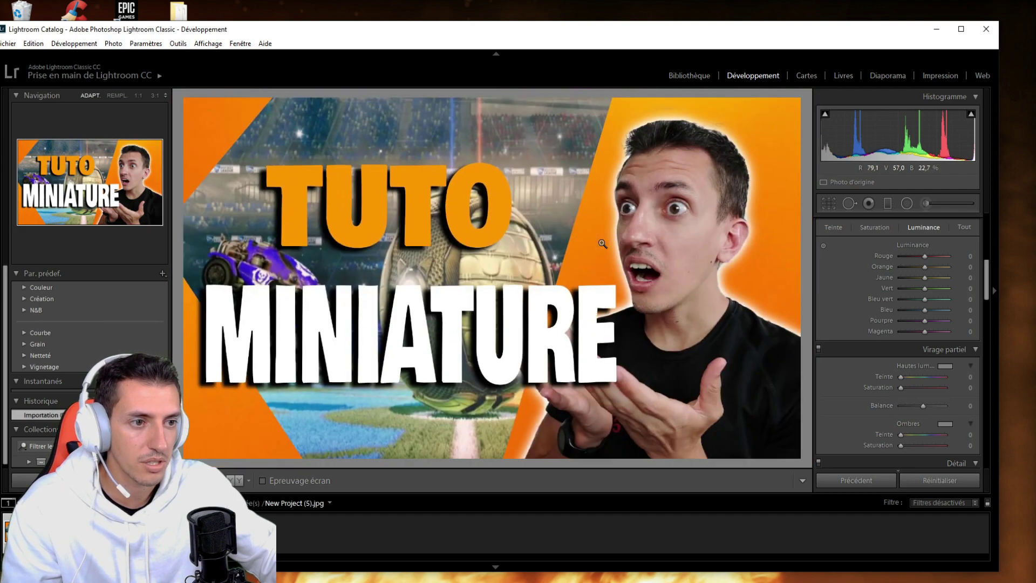
{"action": "left_click", "coordinate": [969, 348]}
{"action": "scroll", "coordinate": [870, 335], "scroll_direction": "up", "scroll_amount": 5}
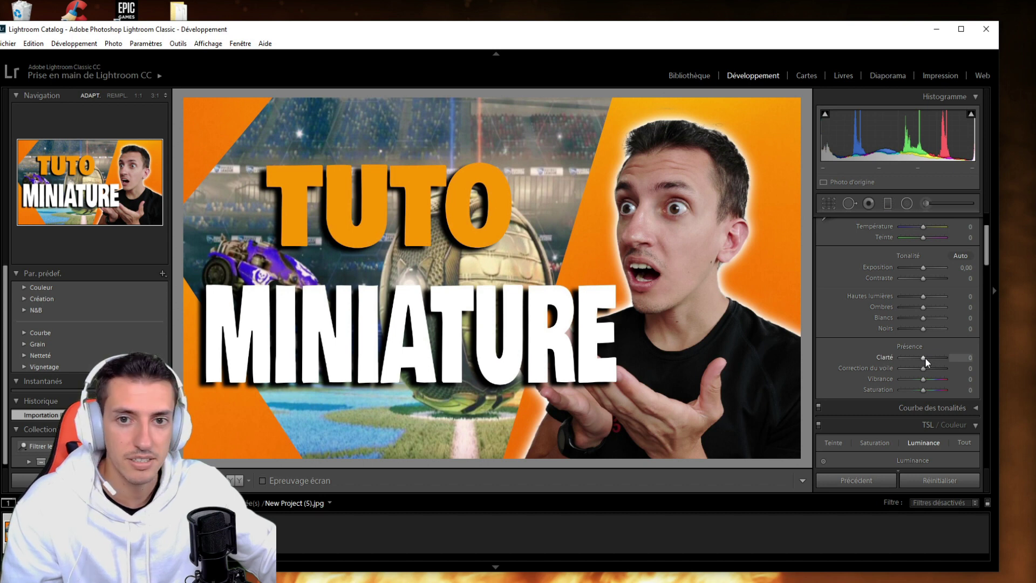
{"action": "left_click_drag", "start_coordinate": [924, 361], "coordinate": [948, 361]}
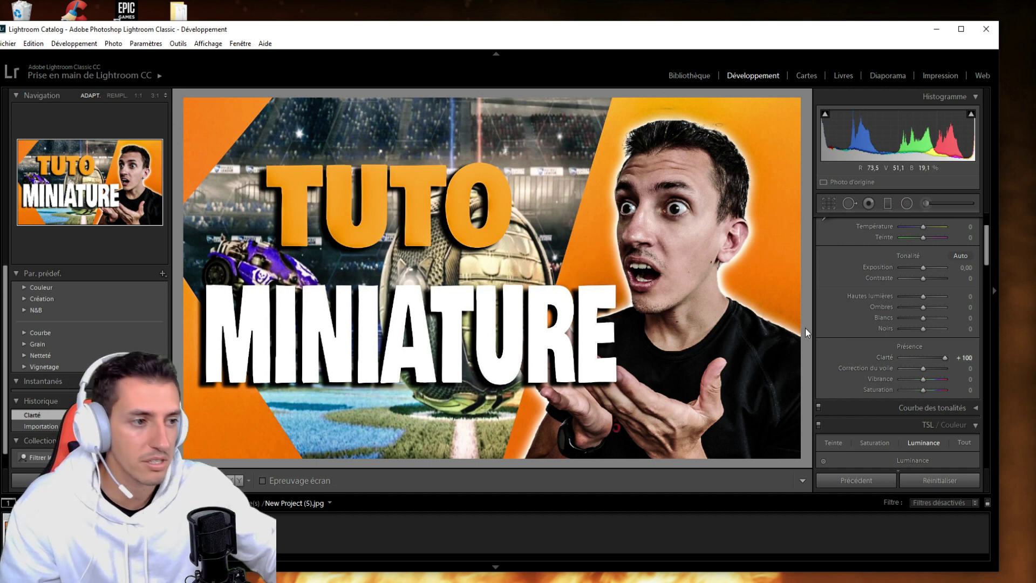
{"action": "scroll", "coordinate": [898, 394], "scroll_direction": "down", "scroll_amount": 3}
{"action": "left_click_drag", "start_coordinate": [923, 319], "coordinate": [929, 319]}
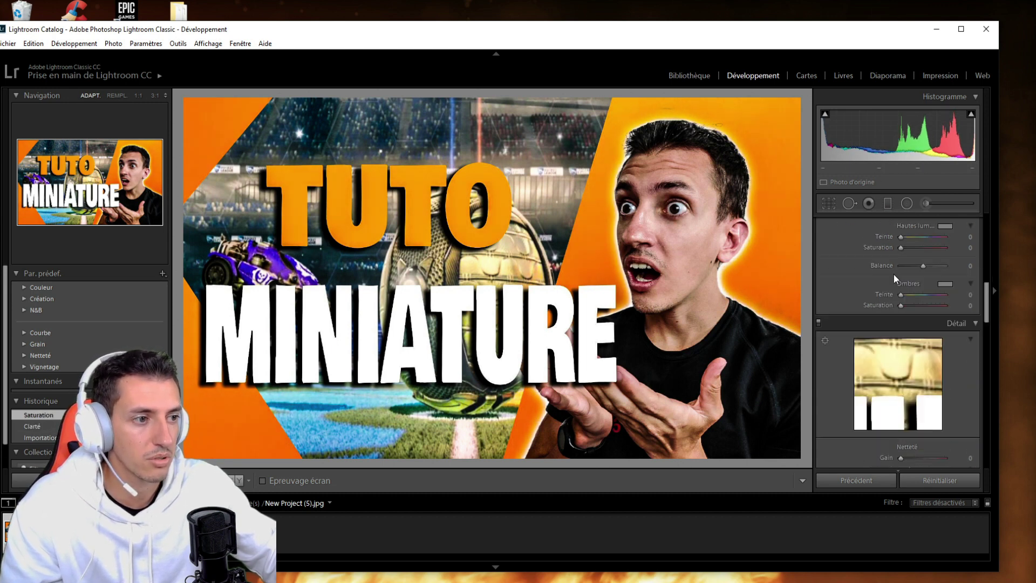
In the TSL adjustments, set the yellow (Jaune) luminance to +100 and the yellow hue to about -20
{"action": "scroll", "coordinate": [893, 274], "scroll_direction": "down", "scroll_amount": 10}
{"action": "scroll", "coordinate": [897, 296], "scroll_direction": "up", "scroll_amount": 8}
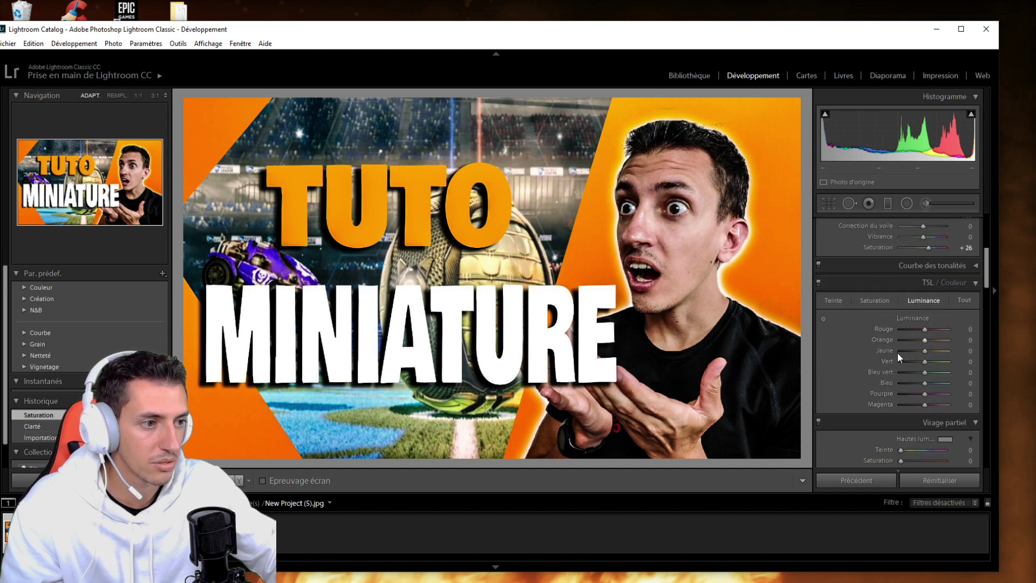
{"action": "left_click_drag", "start_coordinate": [924, 349], "coordinate": [975, 348]}
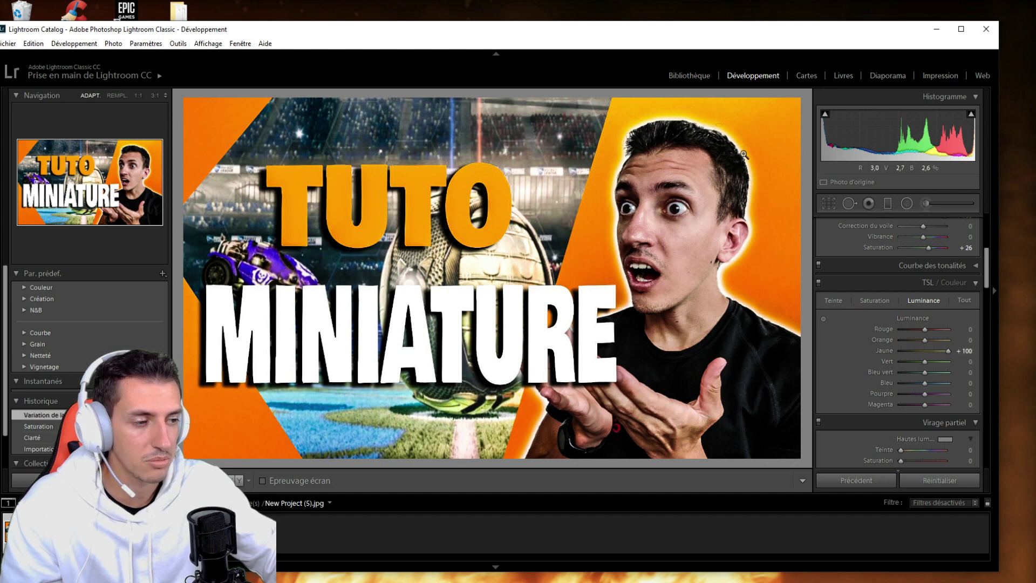
{"action": "left_click", "coordinate": [877, 299]}
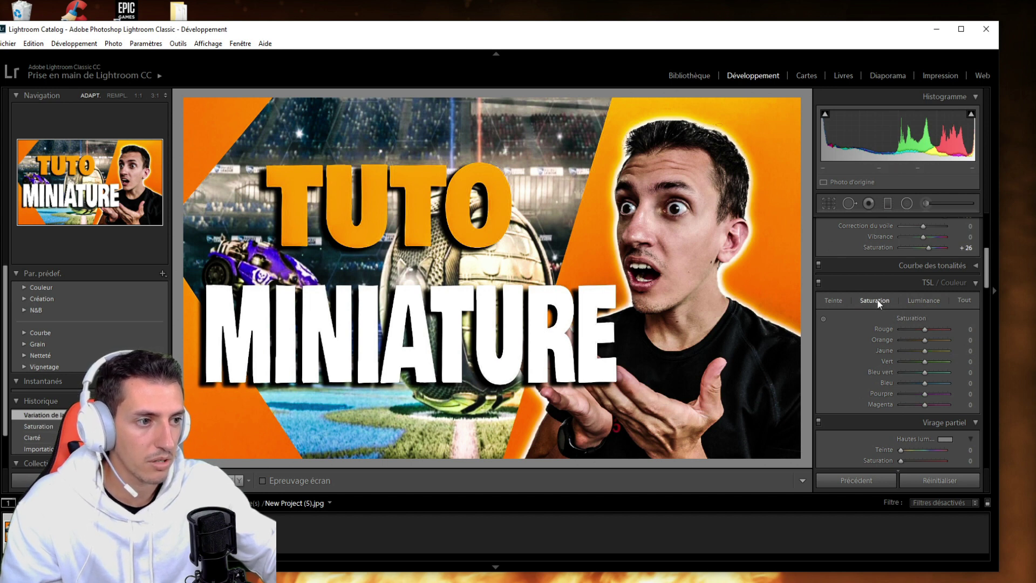
{"action": "left_click", "coordinate": [836, 304]}
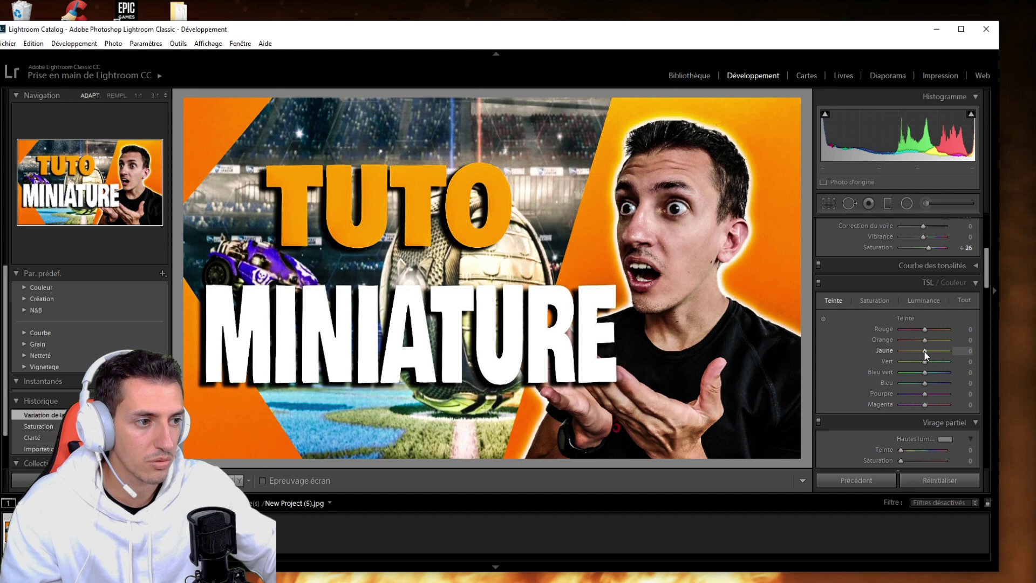
{"action": "left_click_drag", "start_coordinate": [924, 351], "coordinate": [918, 350]}
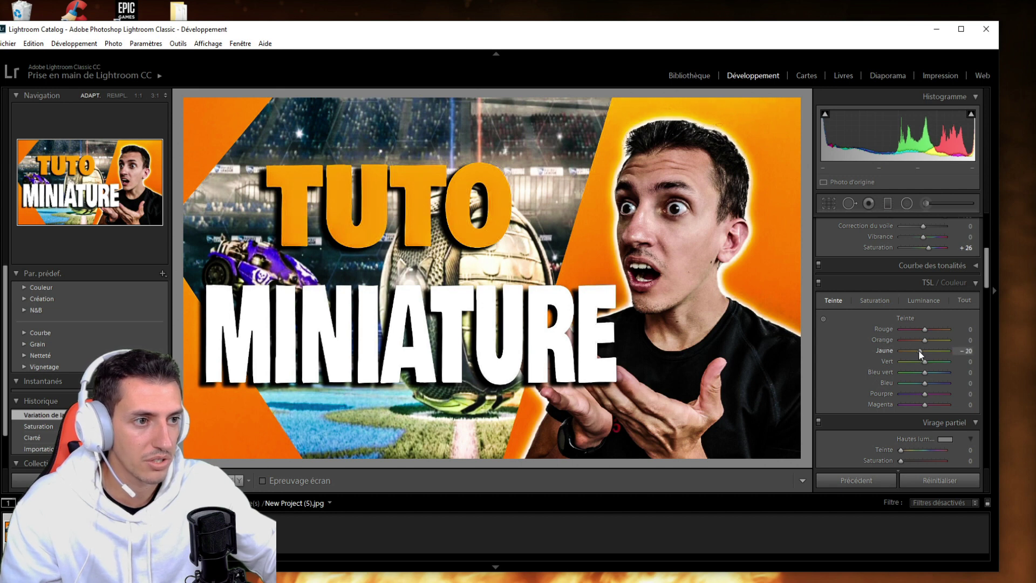
Lower the orange luminance in the TSL adjustments to about -24
{"action": "left_click", "coordinate": [924, 300]}
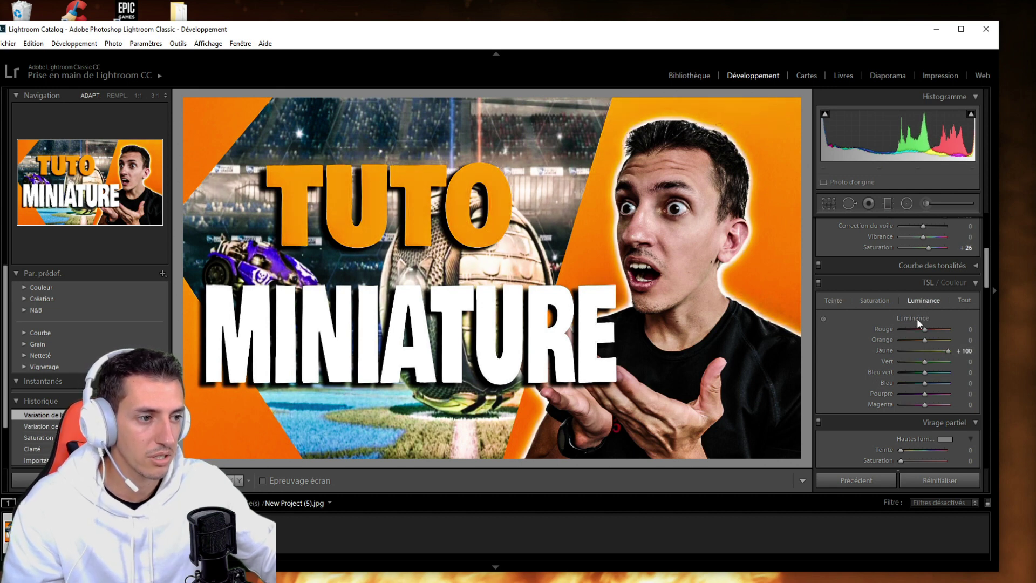
{"action": "left_click_drag", "start_coordinate": [923, 339], "coordinate": [919, 338]}
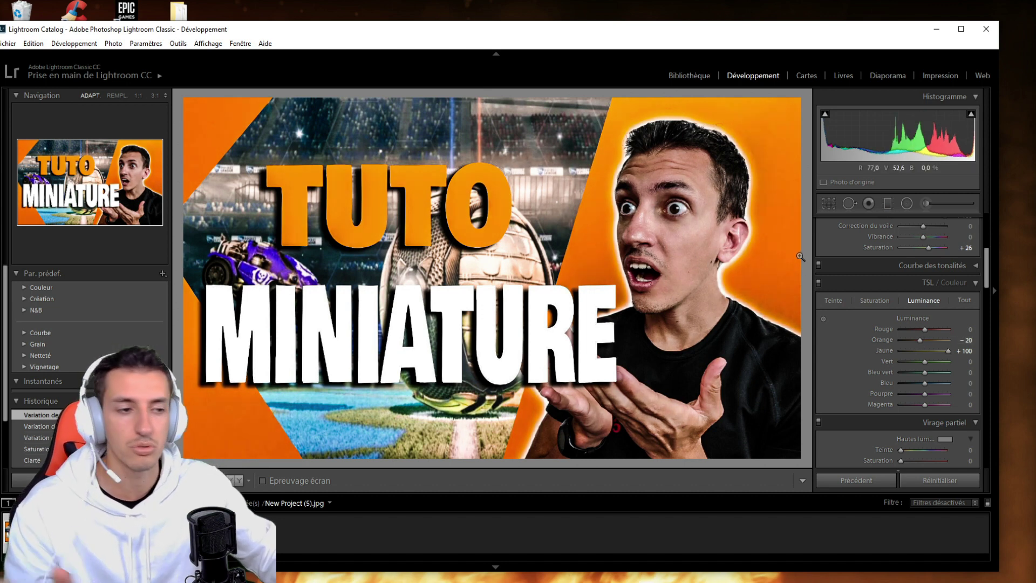
{"action": "left_click", "coordinate": [917, 337]}
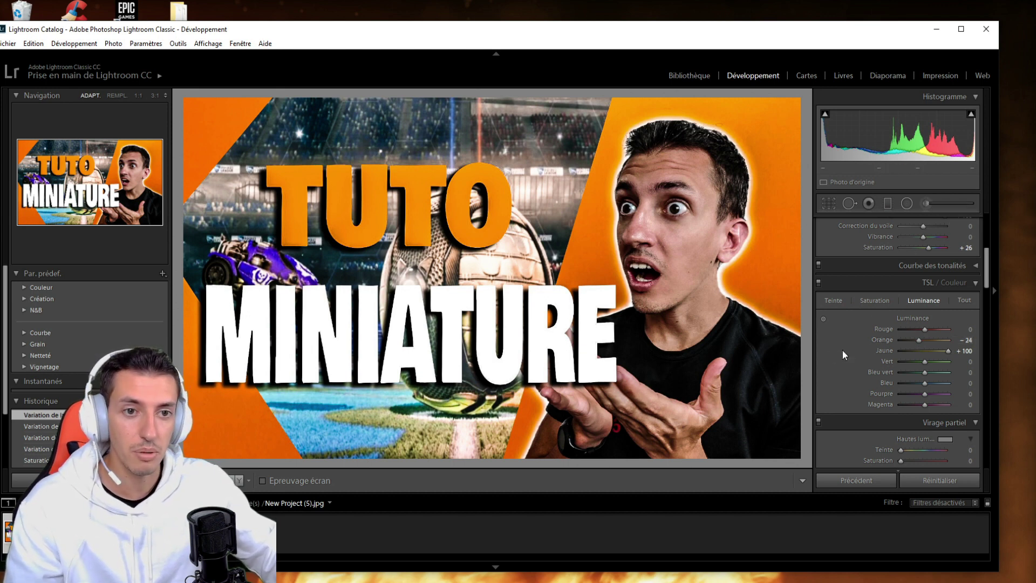
Set Correction du voile to about -14 and raise the overall Saturation to about +51
{"action": "scroll", "coordinate": [846, 374], "scroll_direction": "up", "scroll_amount": 4}
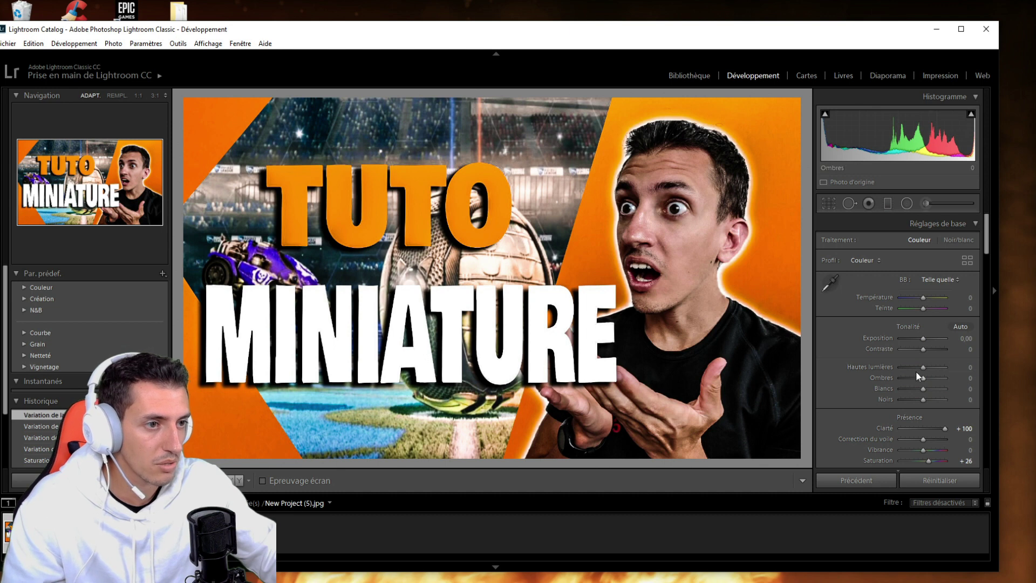
{"action": "scroll", "coordinate": [924, 359], "scroll_direction": "down", "scroll_amount": 3}
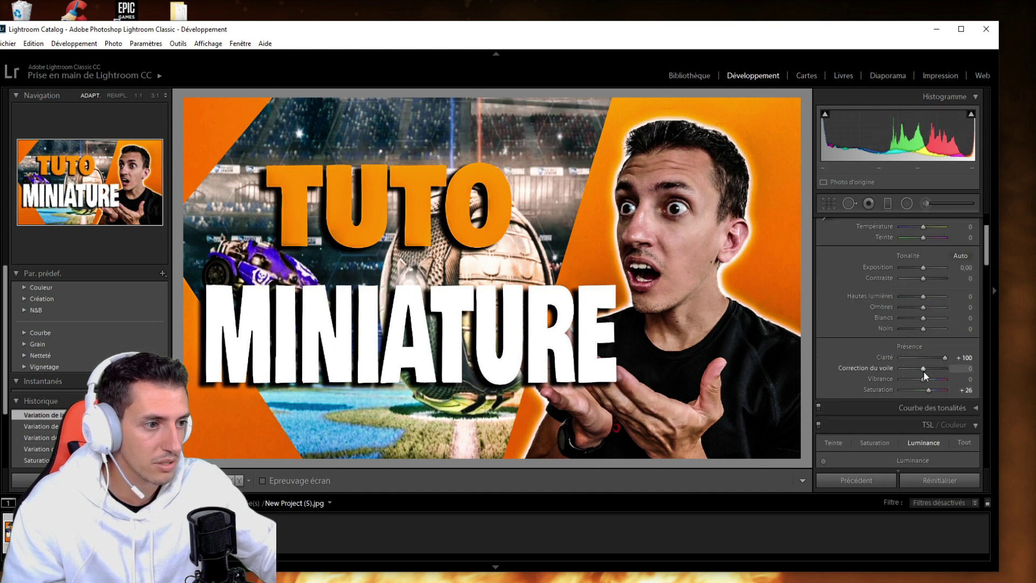
{"action": "left_click_drag", "start_coordinate": [924, 372], "coordinate": [921, 372]}
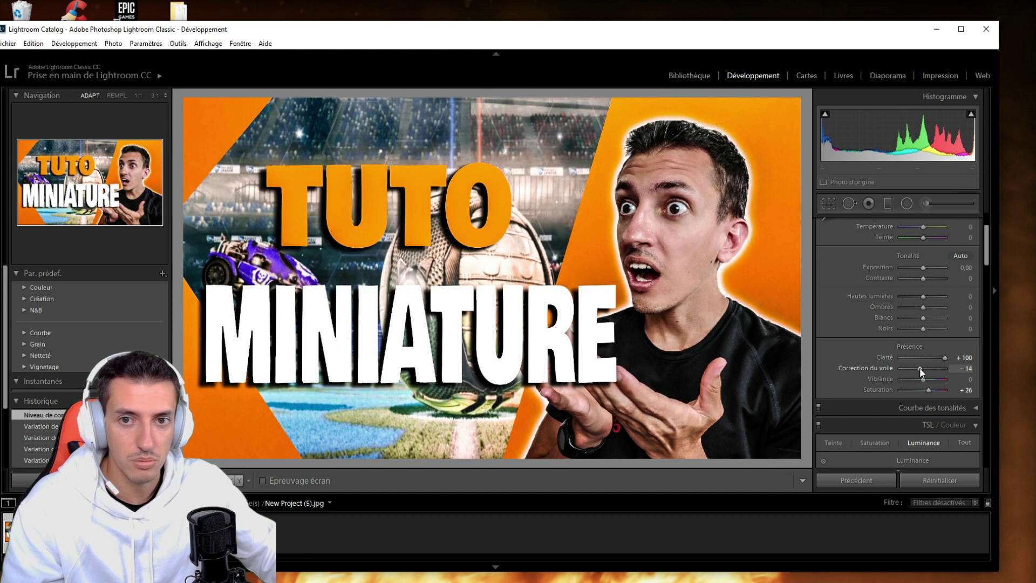
{"action": "left_click_drag", "start_coordinate": [928, 390], "coordinate": [934, 395]}
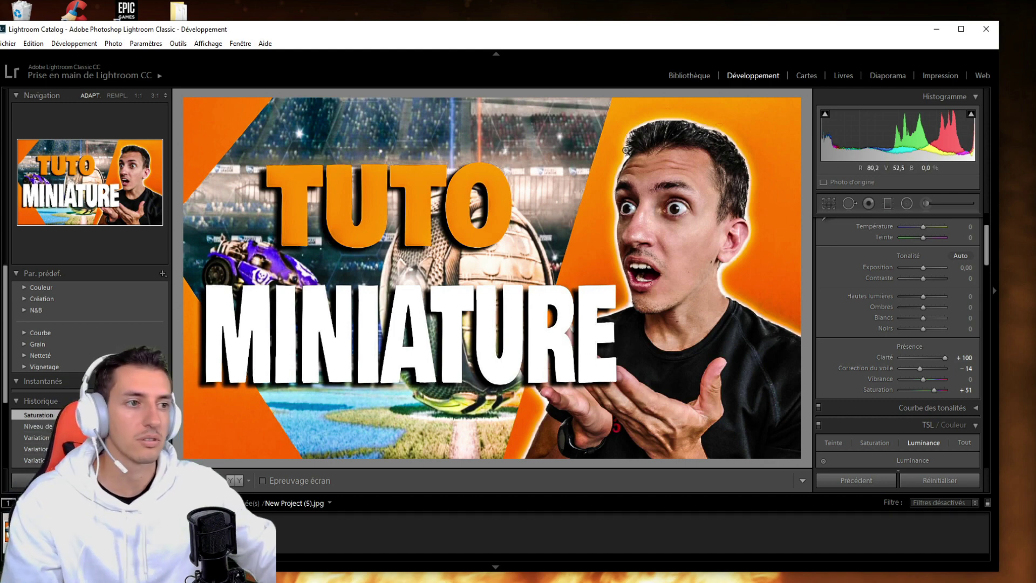
Export the retouched thumbnail to the Bureau, keeping the existing export settings
{"action": "left_click", "coordinate": [8, 43]}
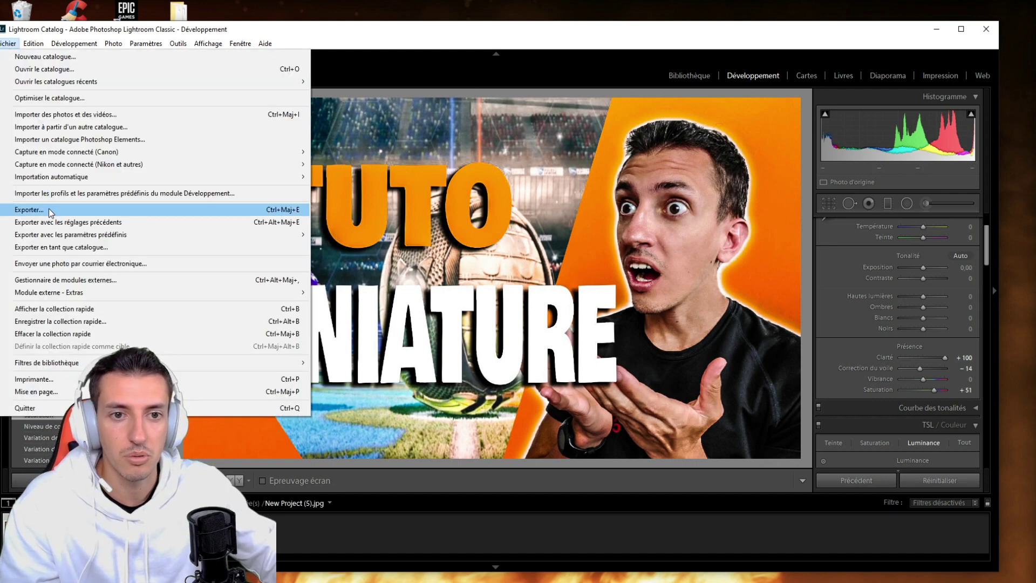
{"action": "left_click", "coordinate": [50, 210]}
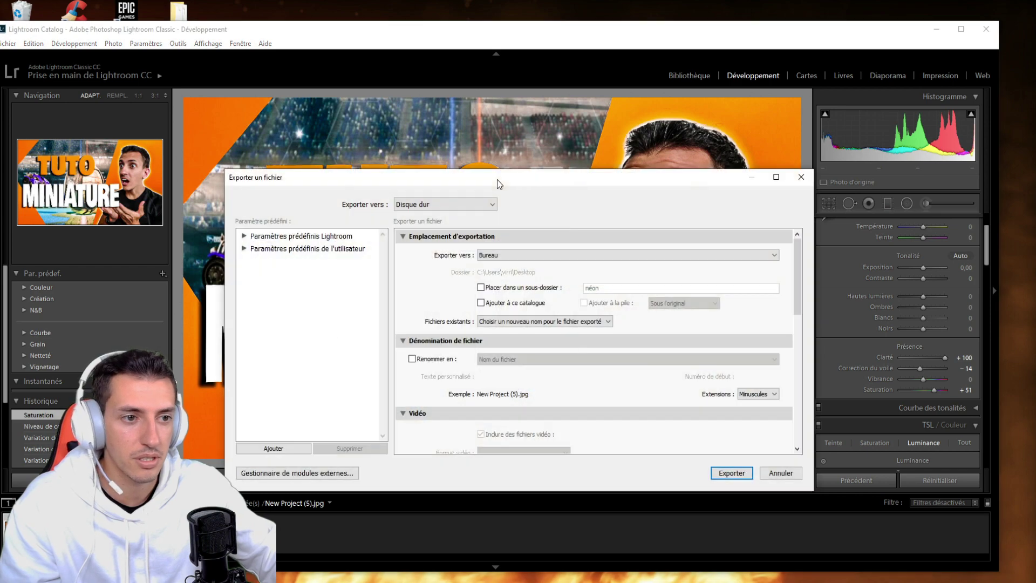
{"action": "left_click", "coordinate": [730, 473]}
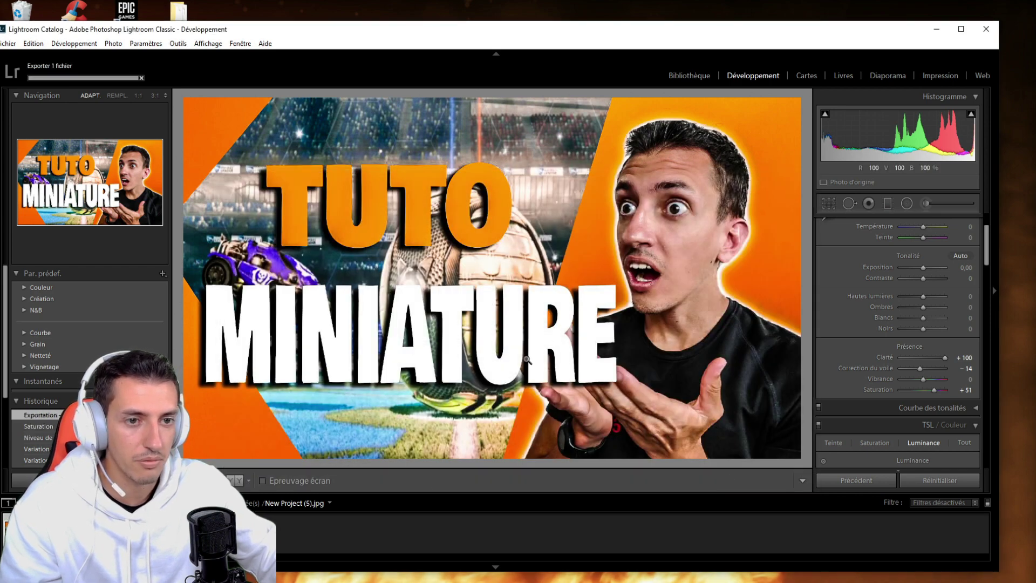
Minimize Lightroom, inspect the exported New Project (5)-3.jpg at full window size in Photos, and close it
{"action": "left_click", "coordinate": [937, 29]}
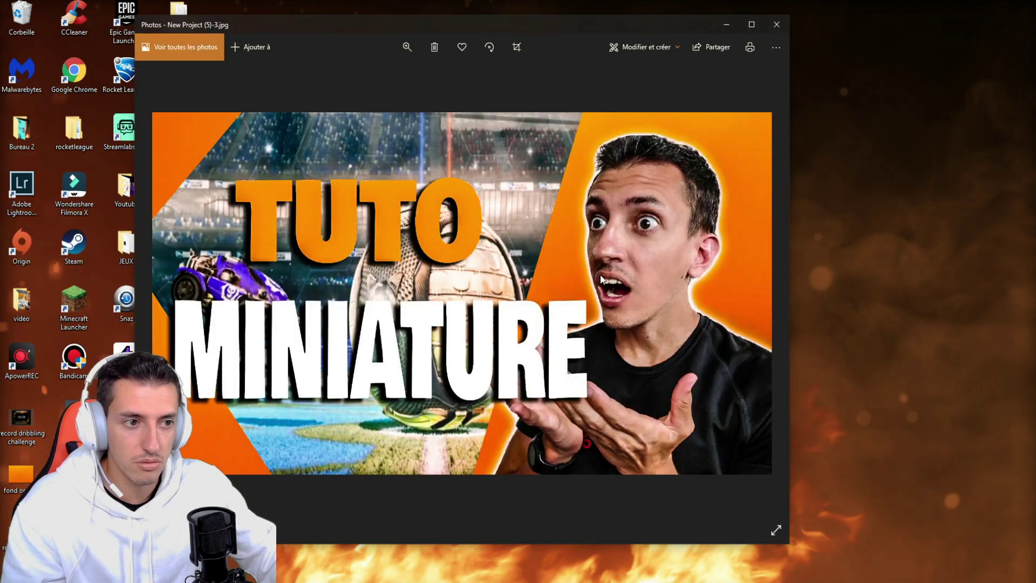
{"action": "left_click", "coordinate": [751, 24]}
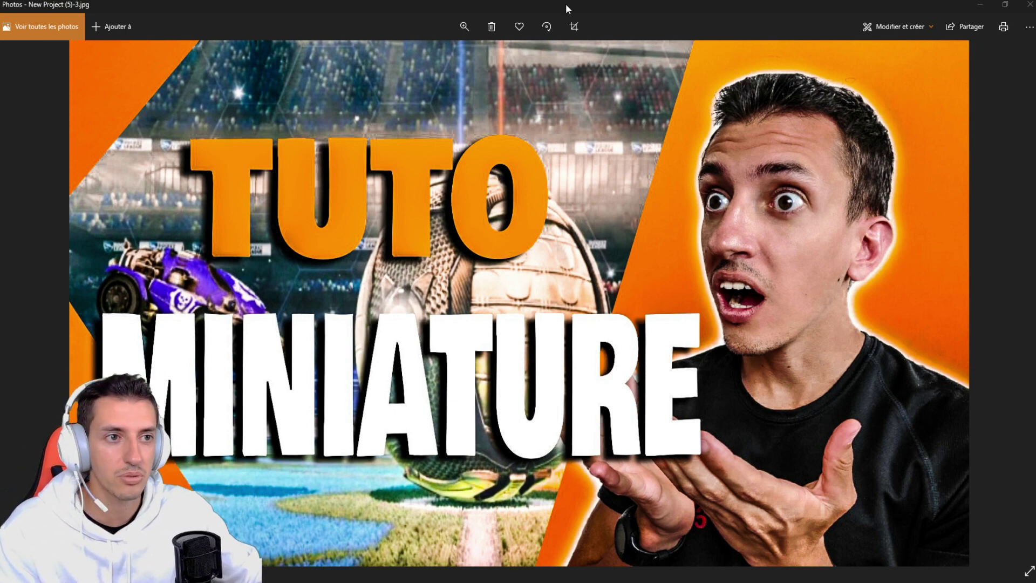
{"action": "left_click", "coordinate": [1029, 4]}
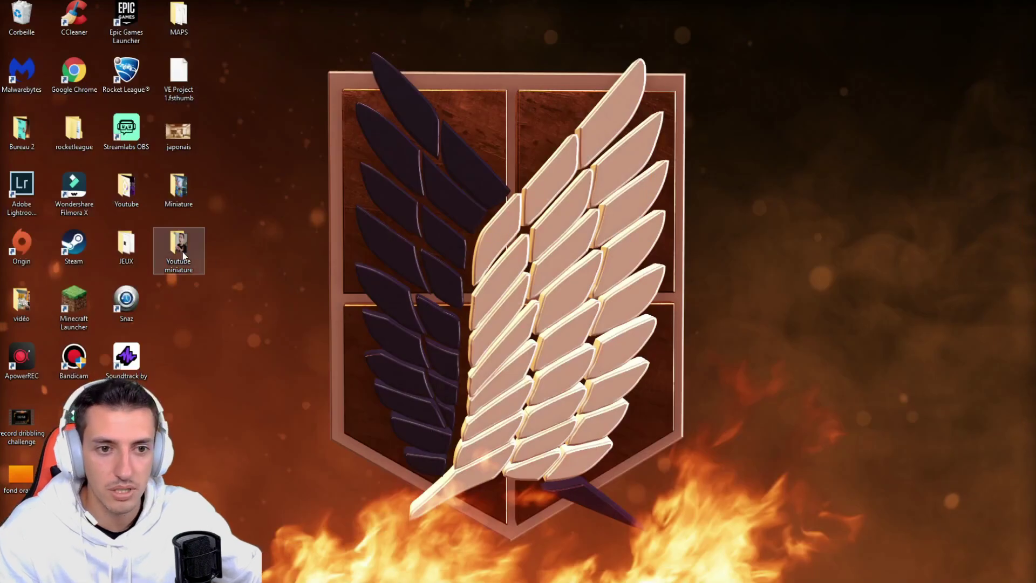
Open the Miniature folder and view the earlier thumbnails New Project (4)-5, New Project (4)-3 and New Project (4)-7 as comparison examples
{"action": "double_click", "coordinate": [178, 186]}
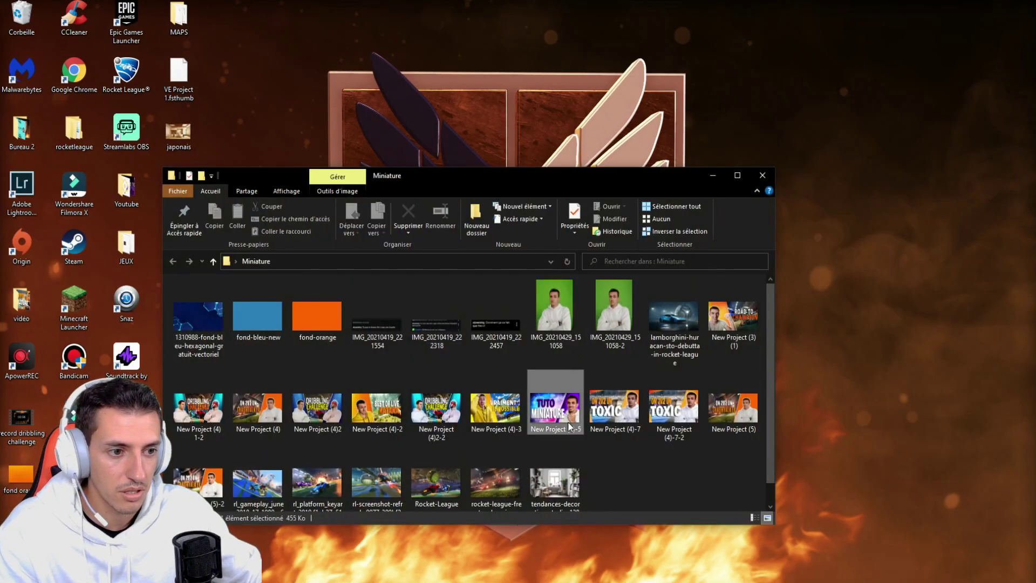
{"action": "double_click", "coordinate": [569, 426]}
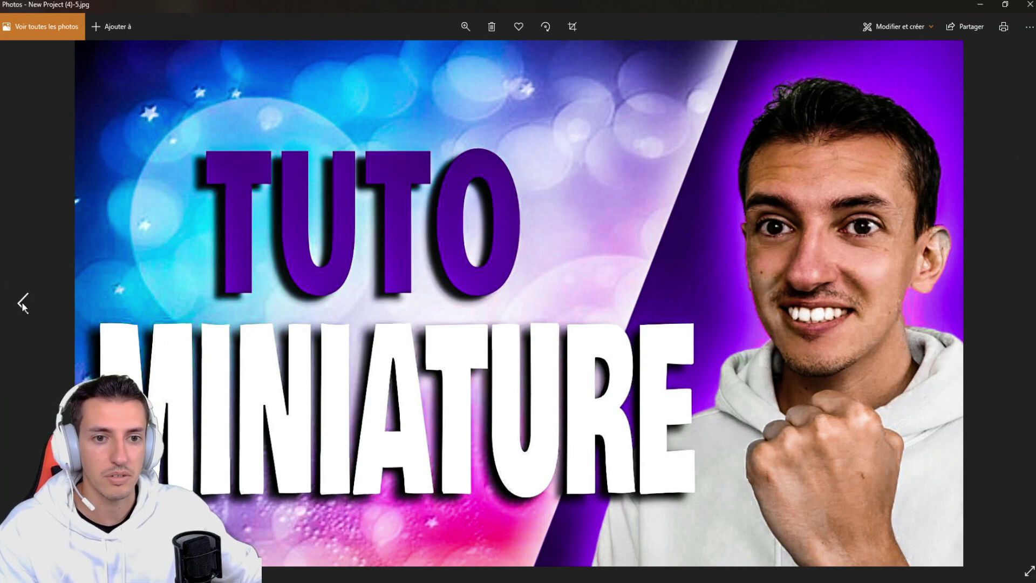
{"action": "left_click", "coordinate": [21, 302]}
{"action": "key", "text": "Right"}
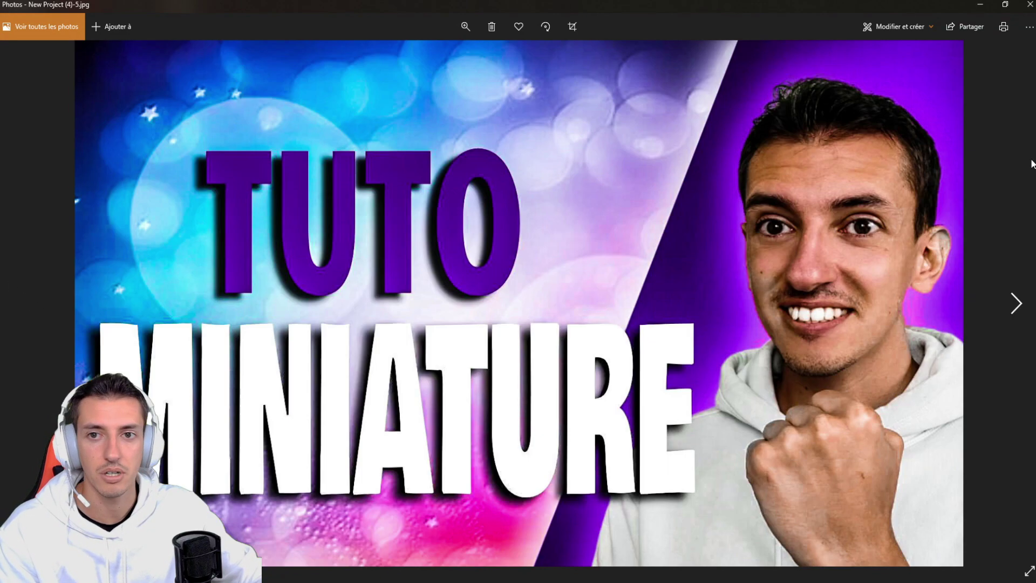
{"action": "left_click", "coordinate": [18, 318]}
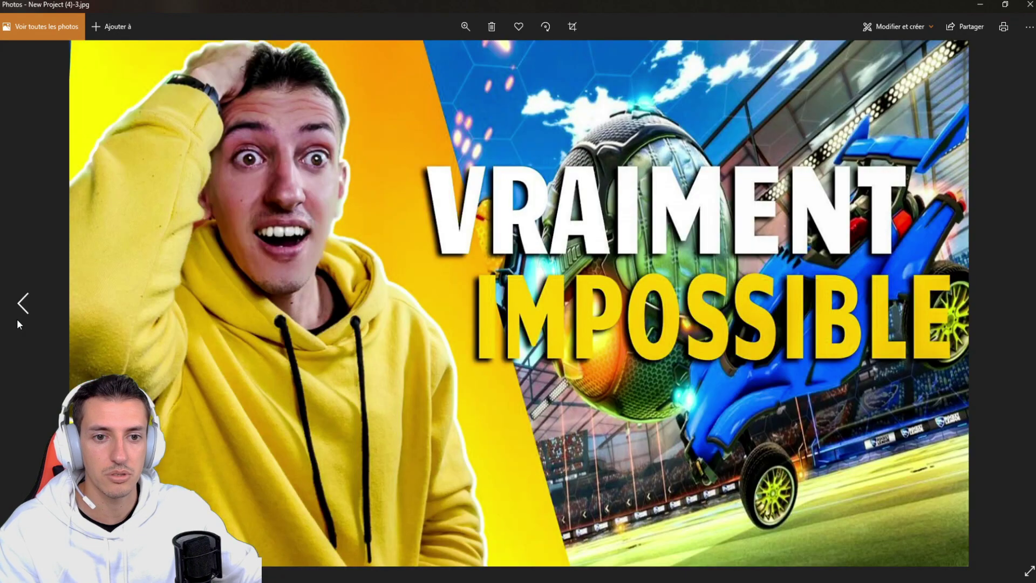
{"action": "left_click", "coordinate": [1029, 5]}
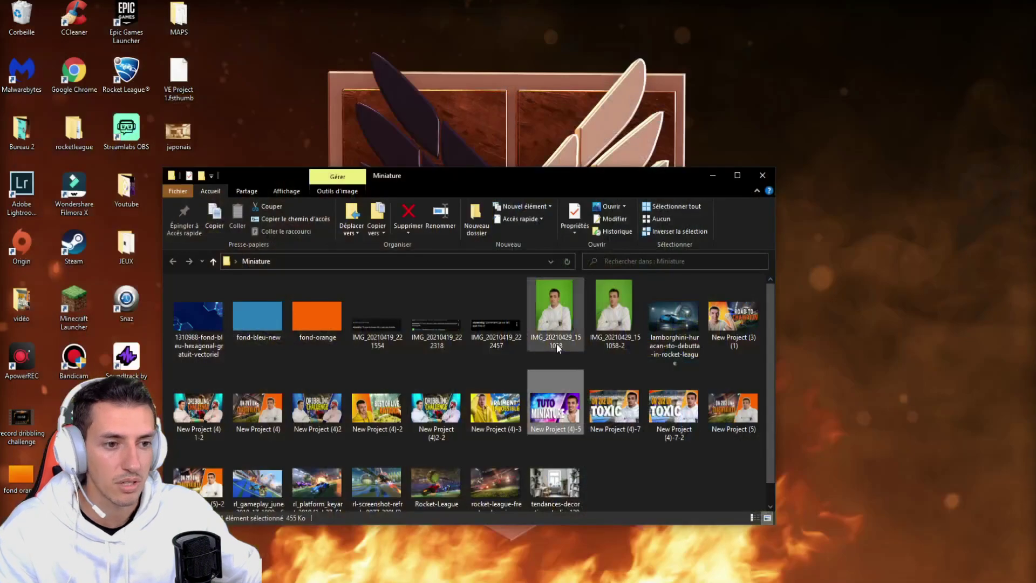
{"action": "double_click", "coordinate": [614, 410]}
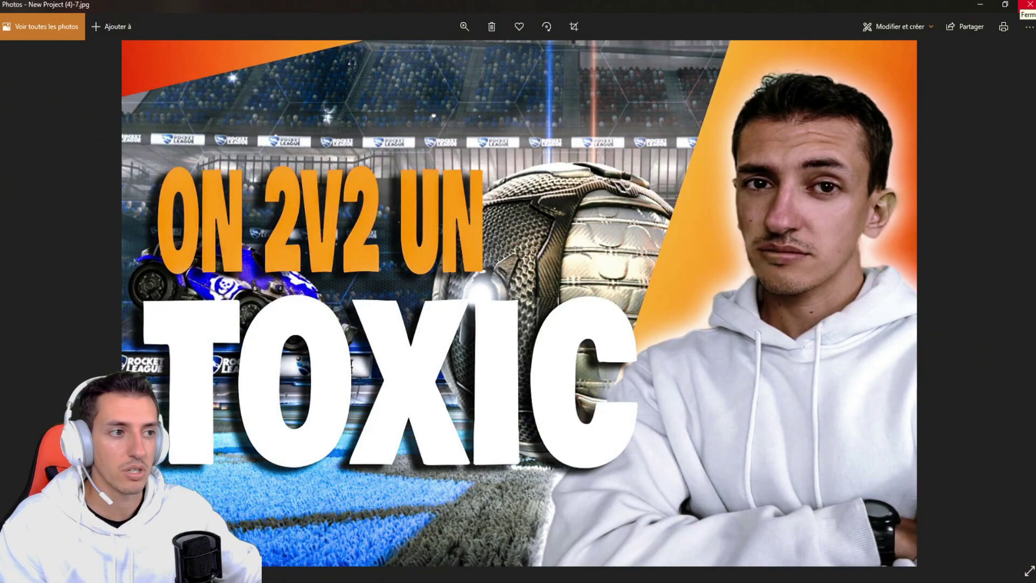
{"action": "left_click", "coordinate": [1029, 4]}
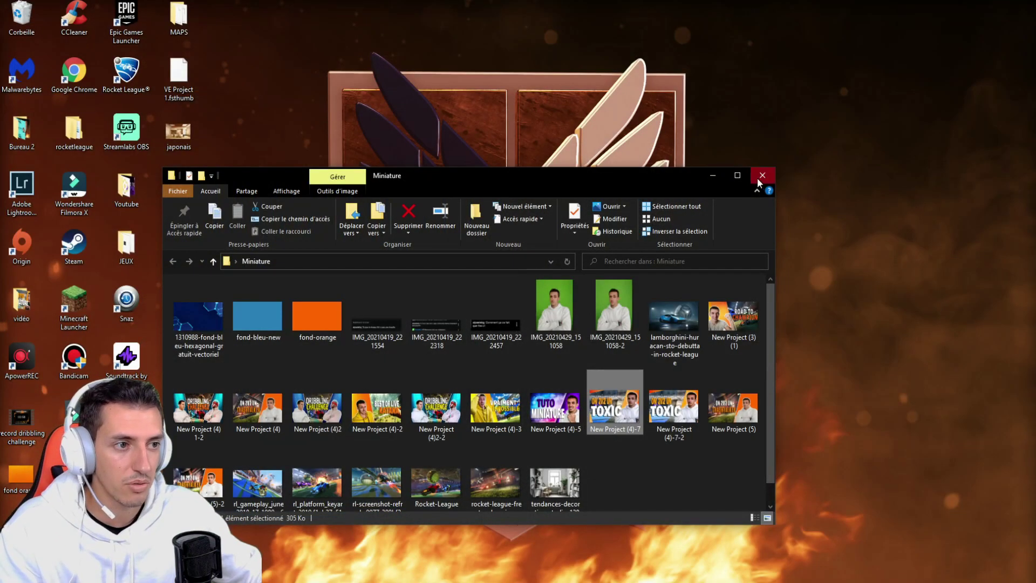